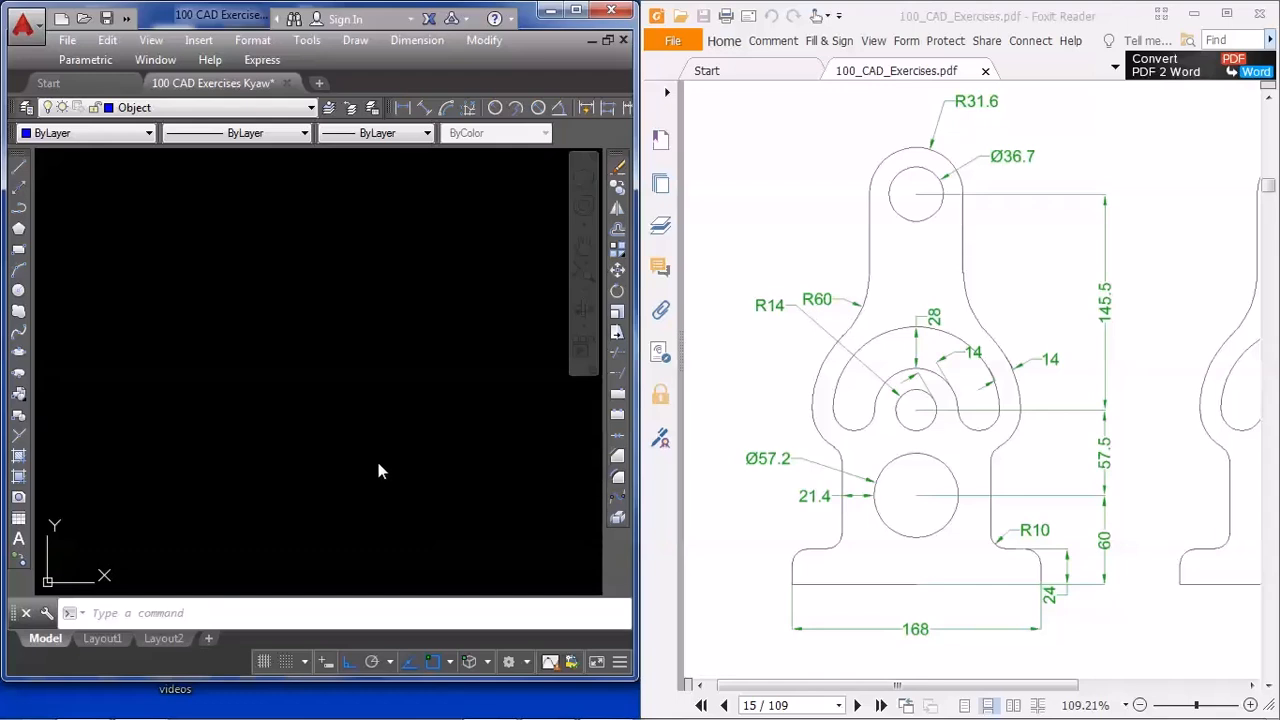
Draw a horizontal base line 168 long for the bottom edge of the bracket
type("l")
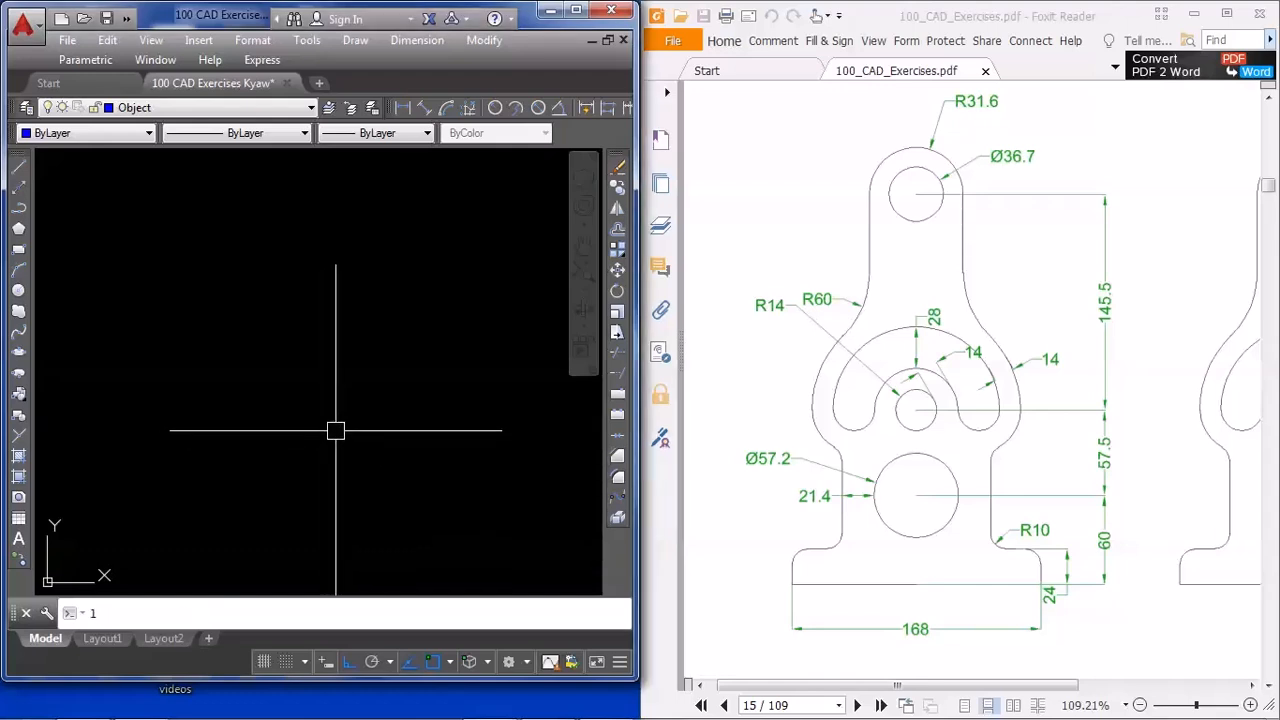
key("Return")
left_click(116, 363)
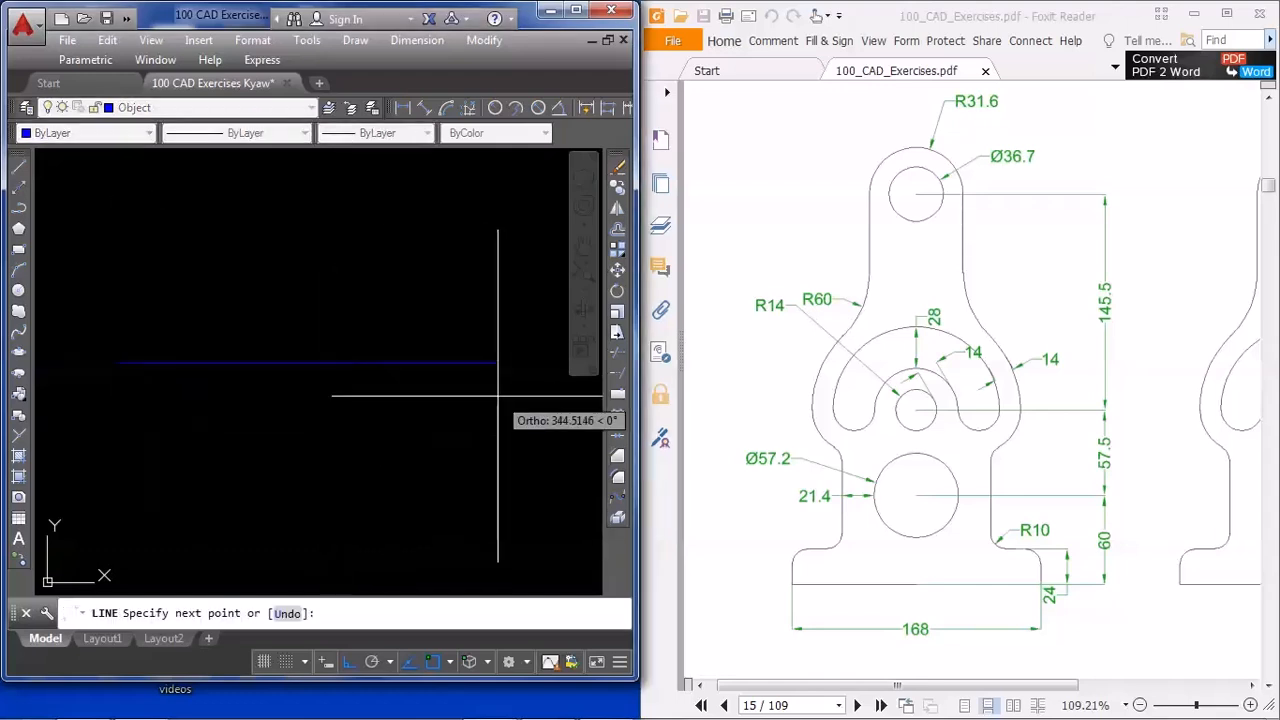
key("Return")
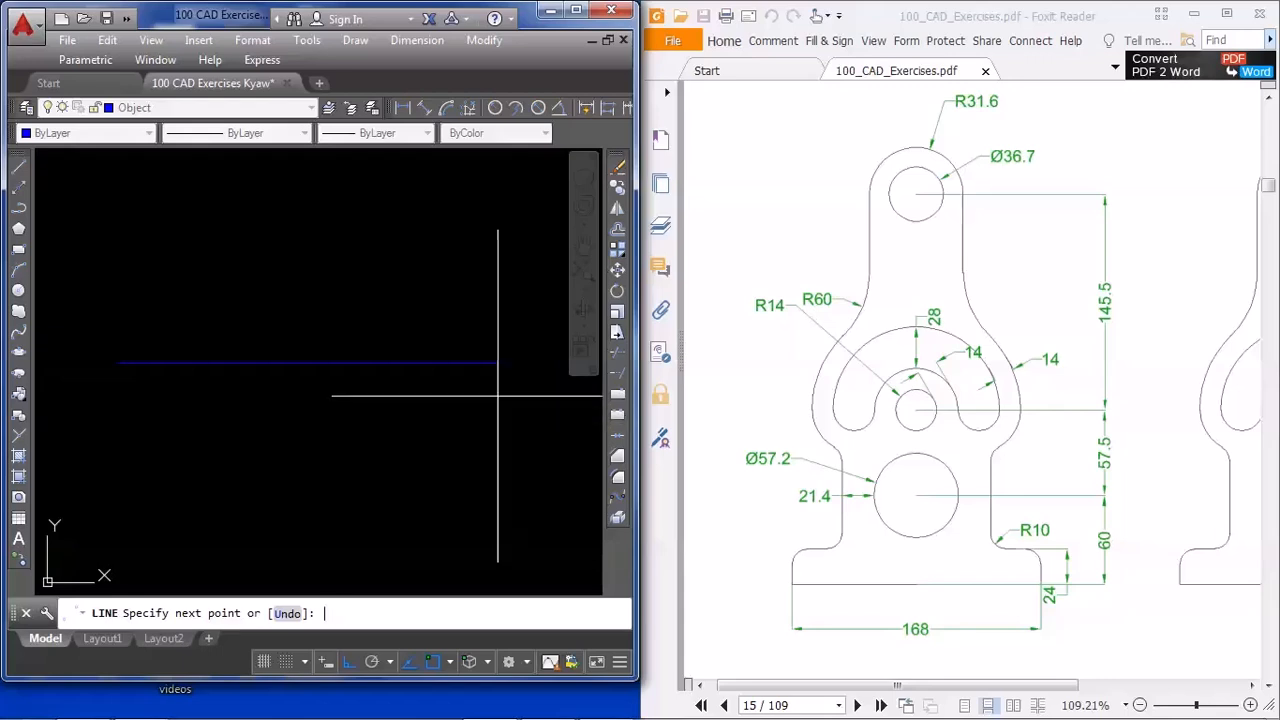
key("Return")
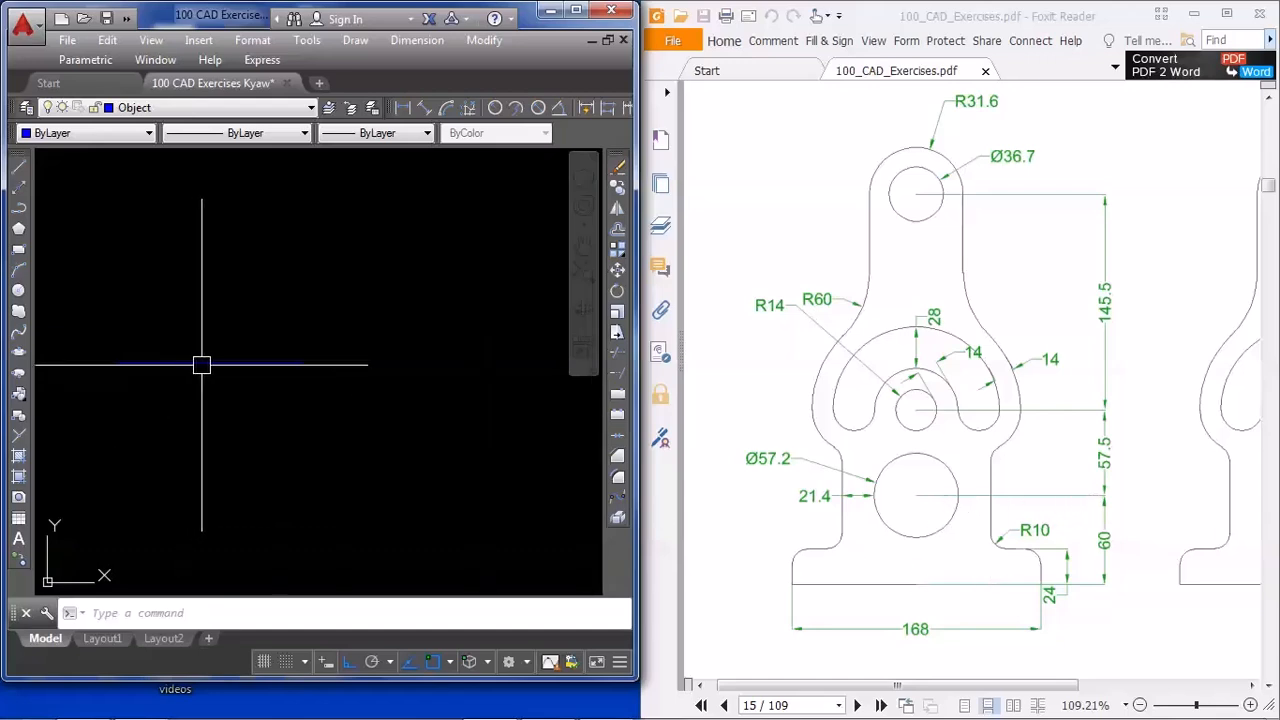
type("c")
left_click(232, 463)
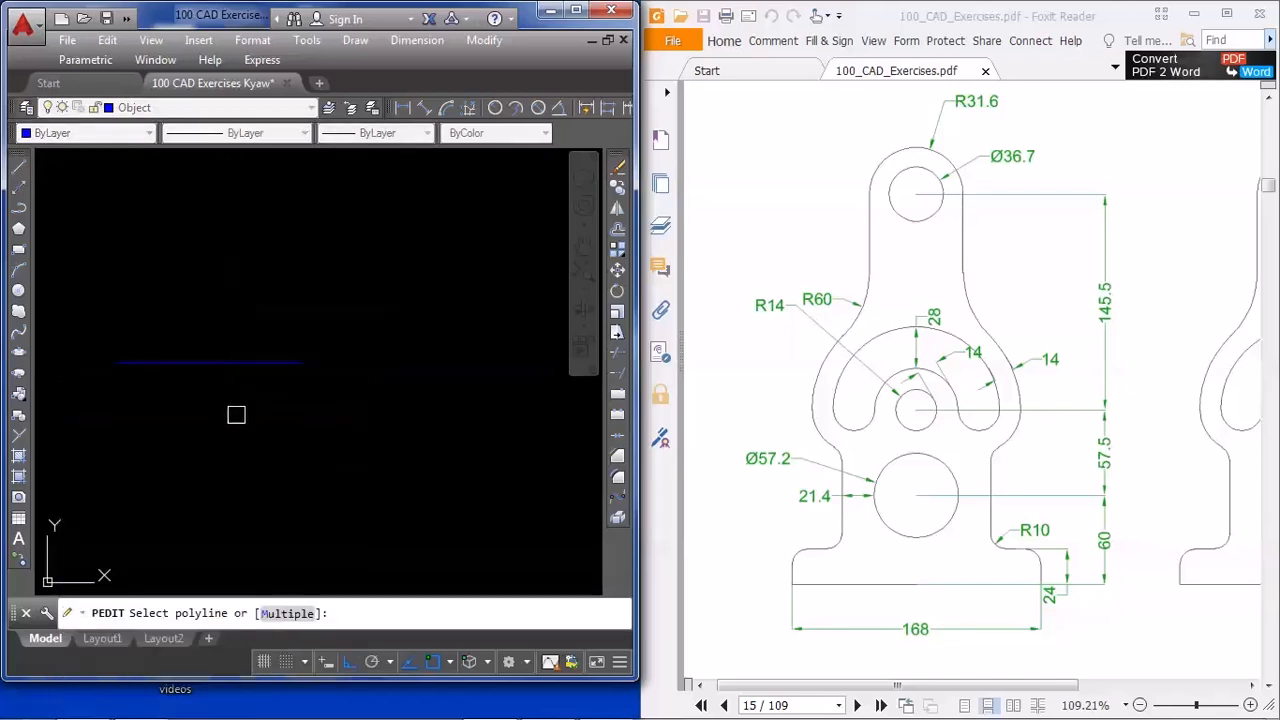
key("Escape")
Draw a circle of radius 14 centred on the midpoint of the base line
type("c")
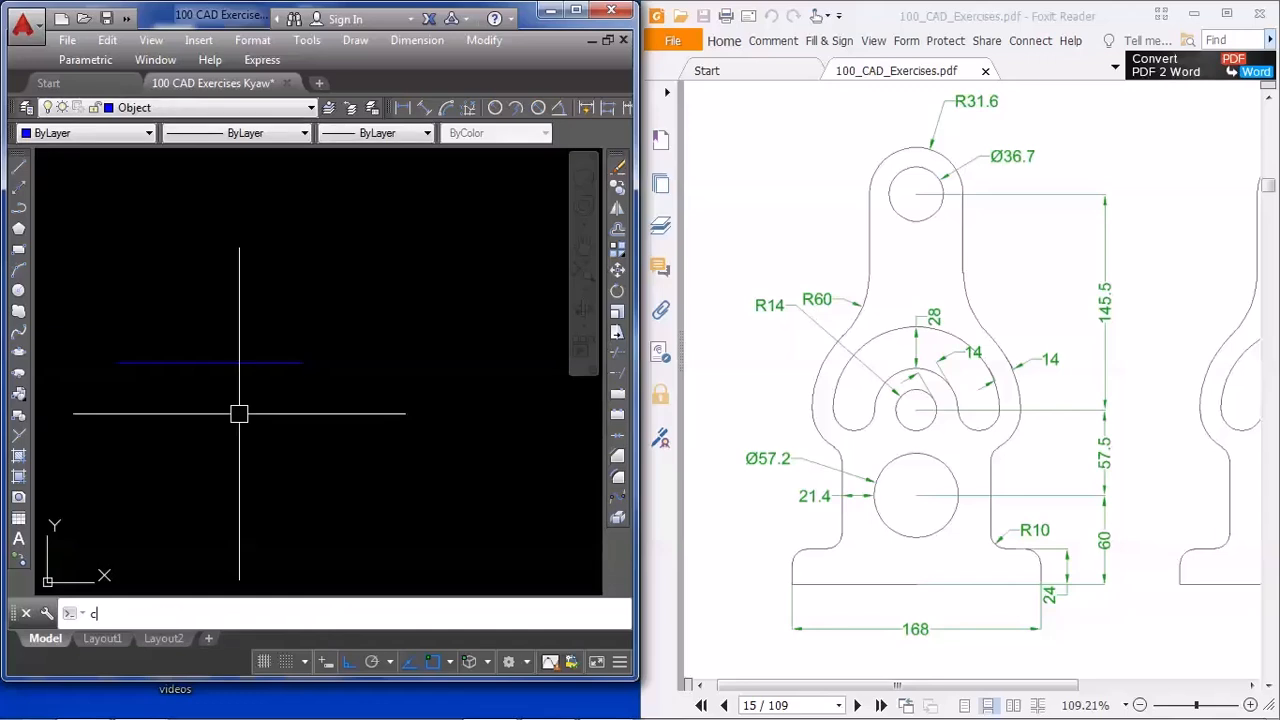
key("Return")
left_click(209, 362)
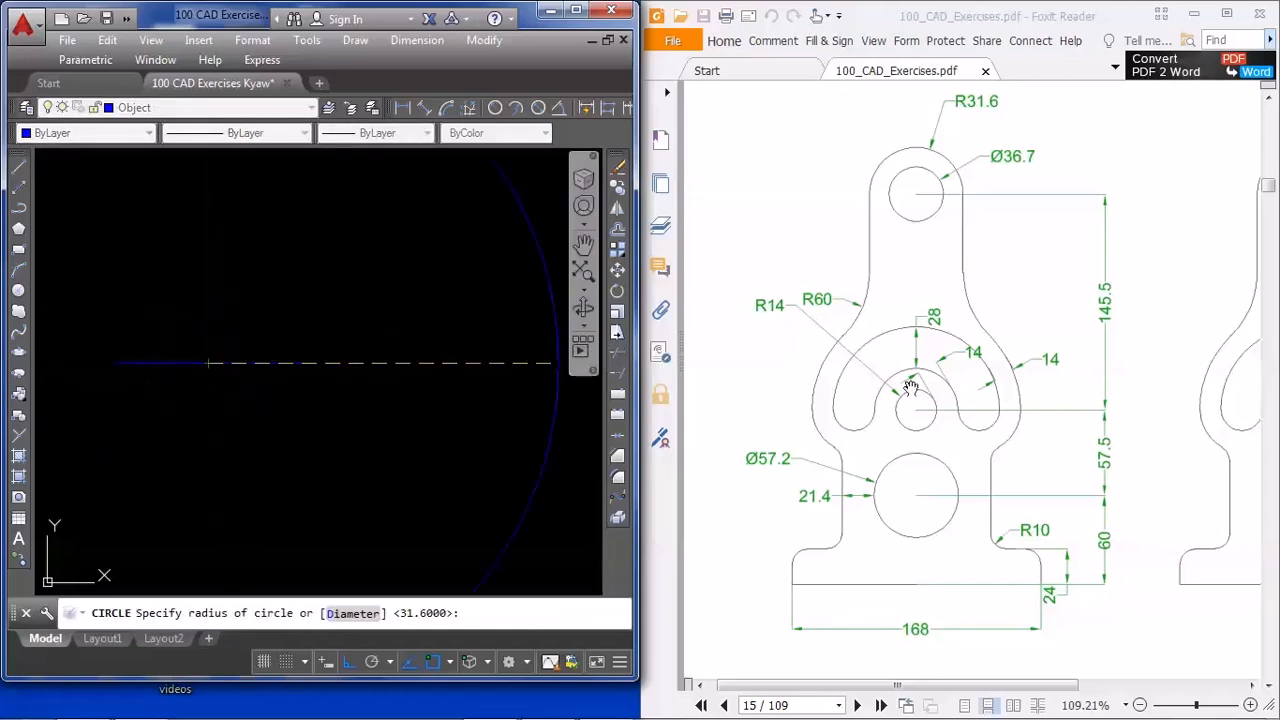
type("14")
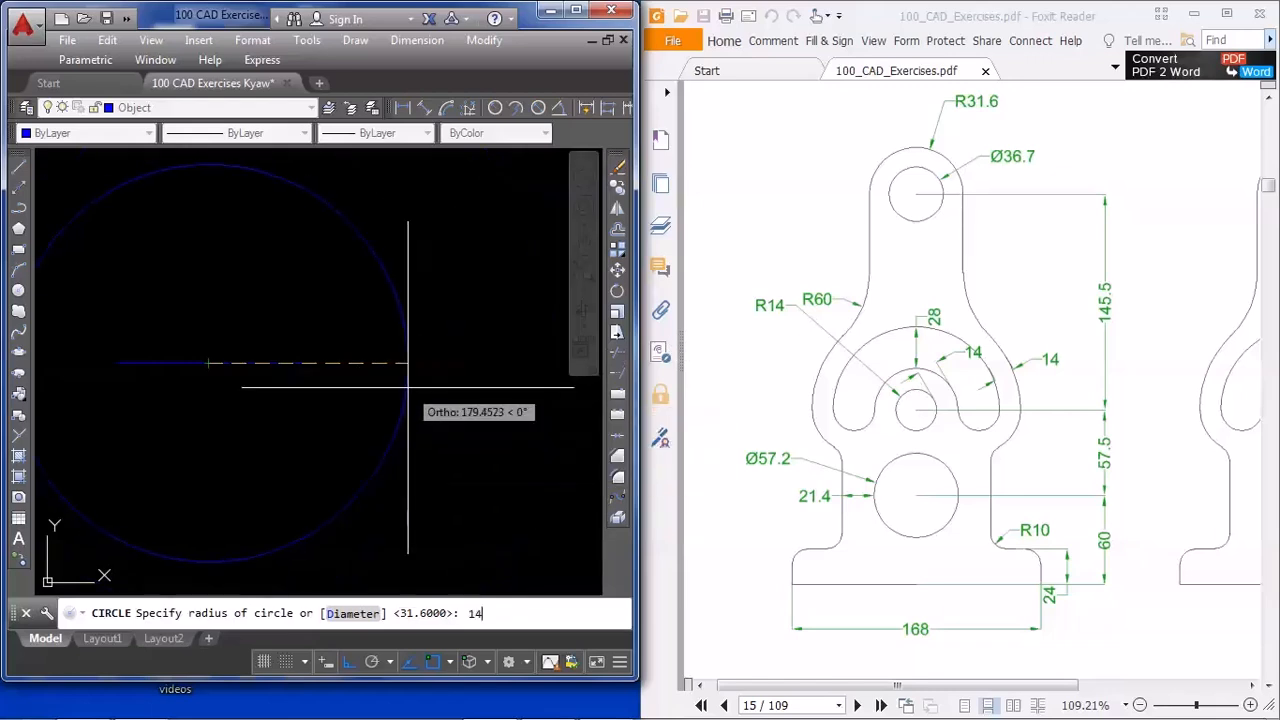
key("Return")
key("Return")
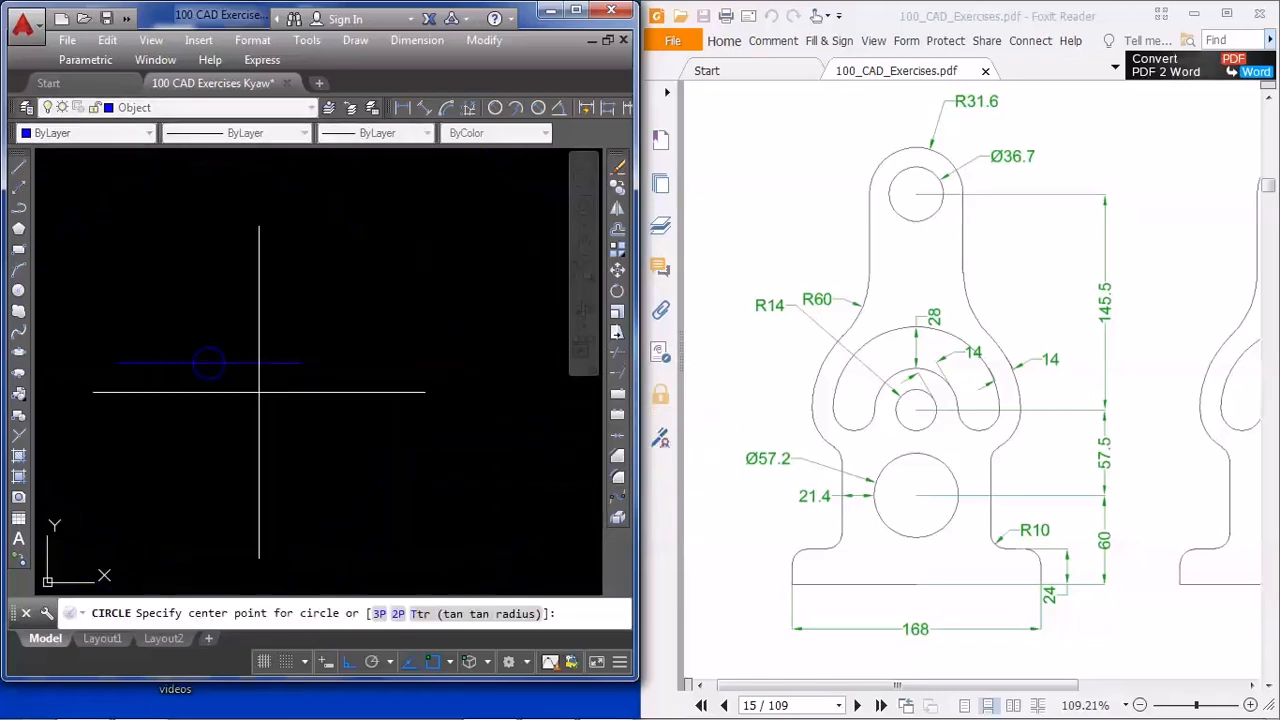
key("Escape")
Move the radius 14 circle 60 units straight up from the base line
left_click(220, 376)
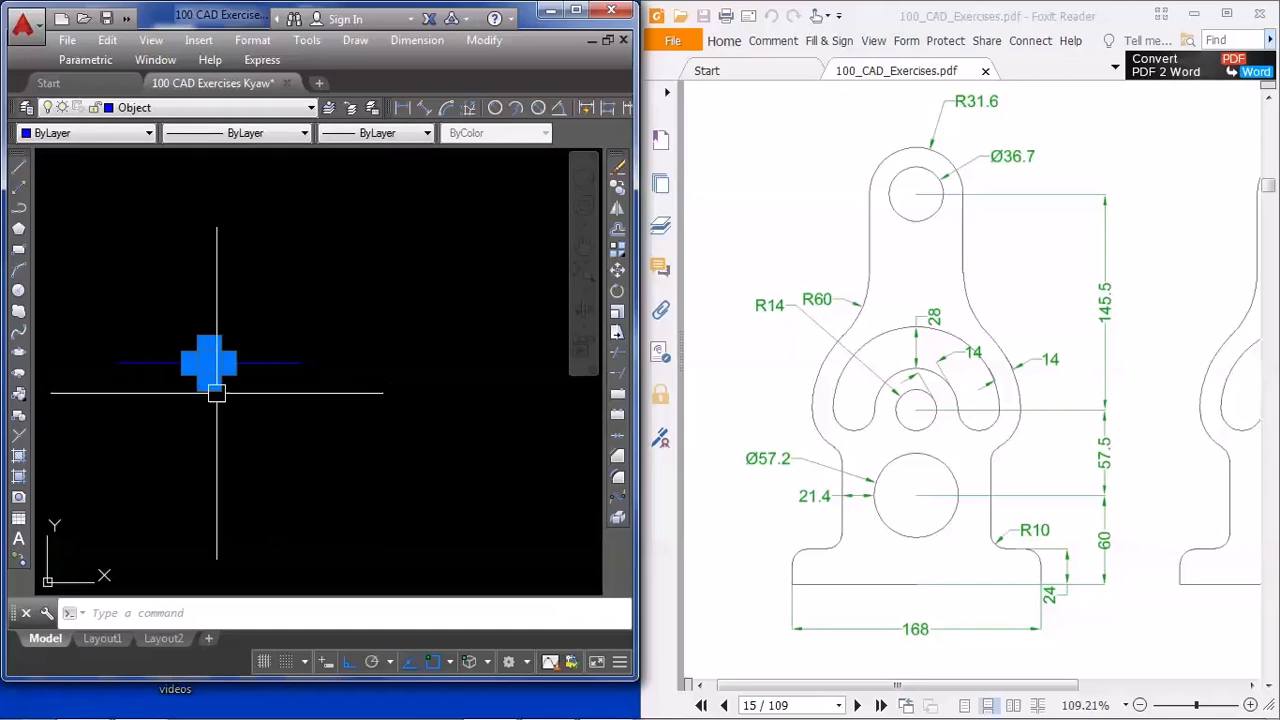
type("m")
key("Return")
left_click(392, 465)
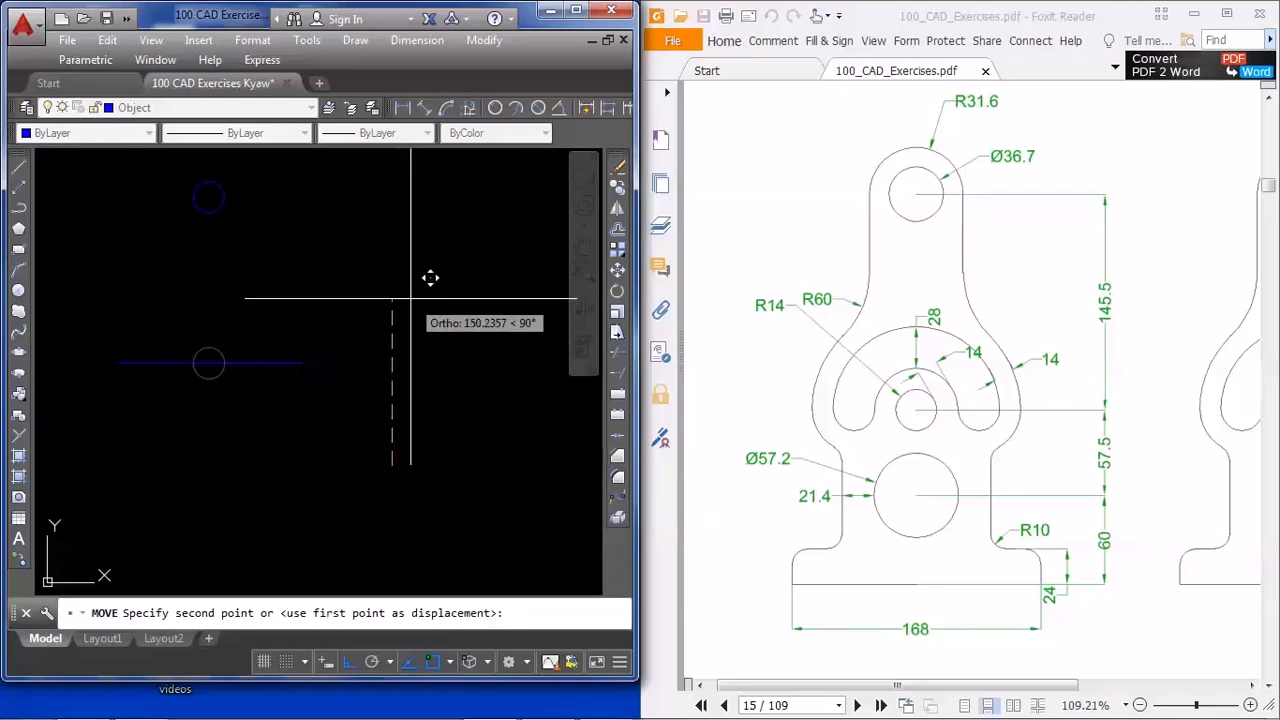
type("60")
key("Return")
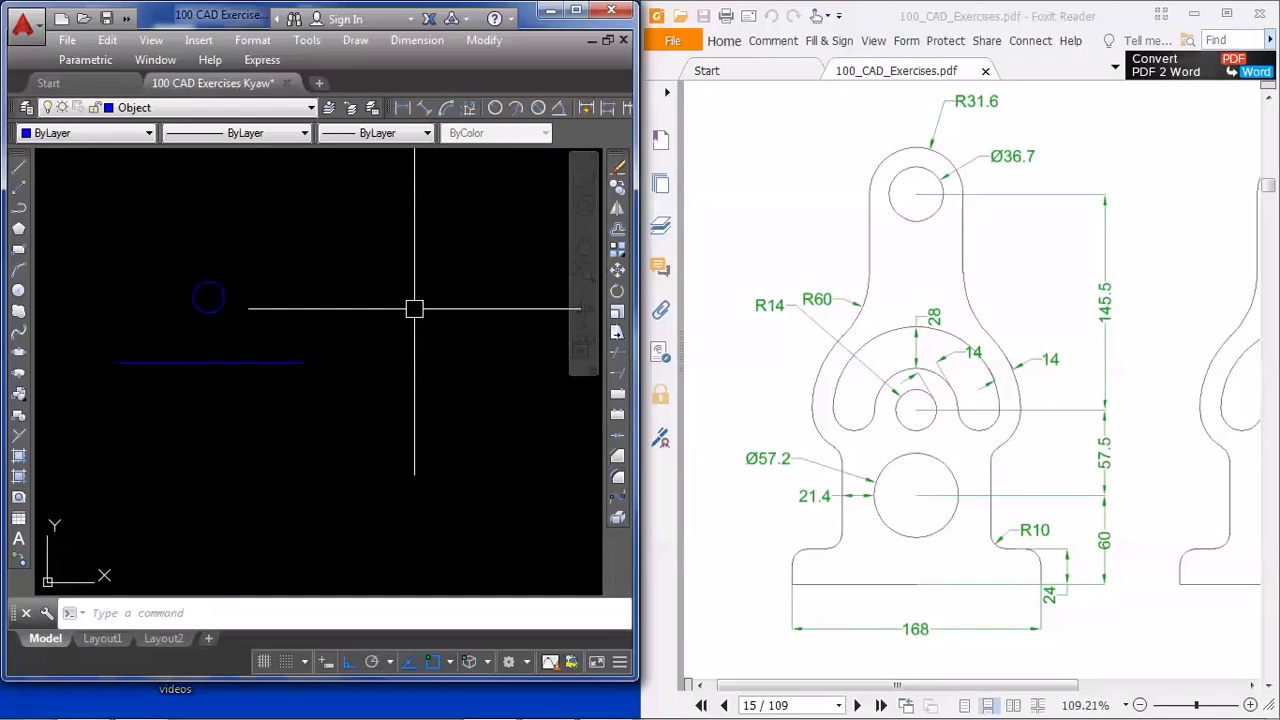
Draw a circle of diameter 57.2 concentric with the radius 14 circle
middle_click_drag(315, 312, 383, 385)
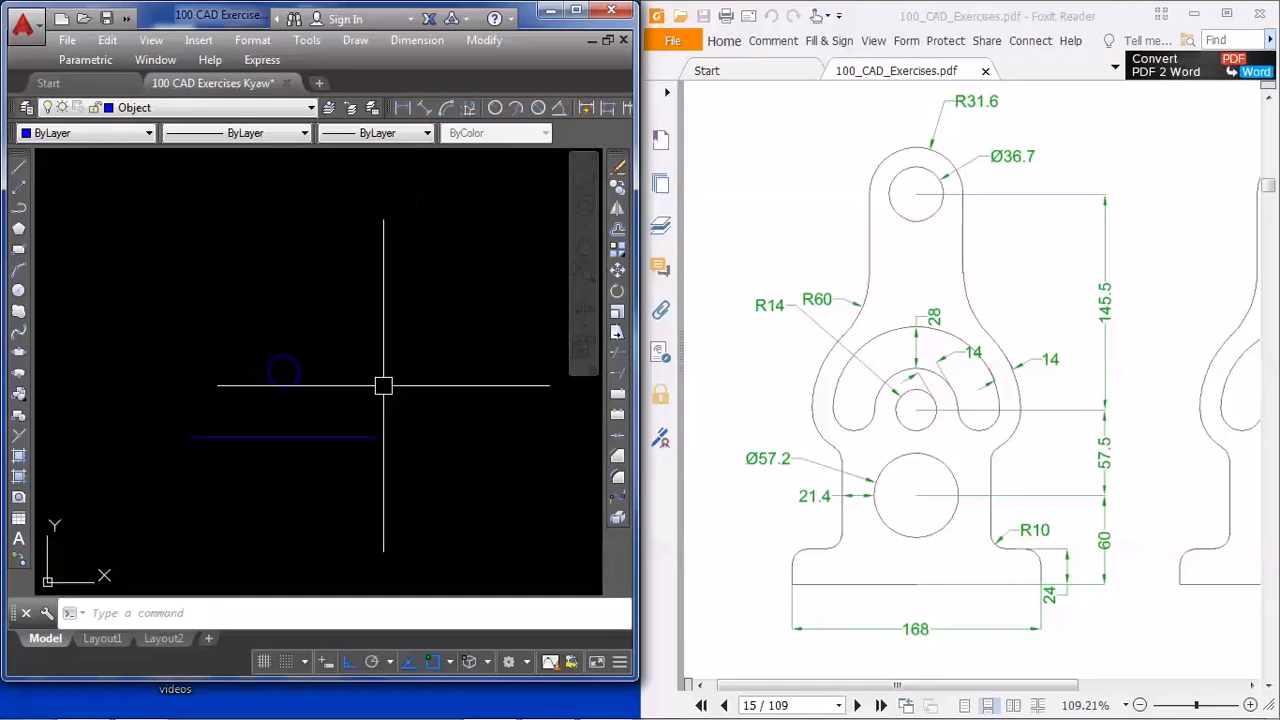
scroll(305, 362, "up", 3)
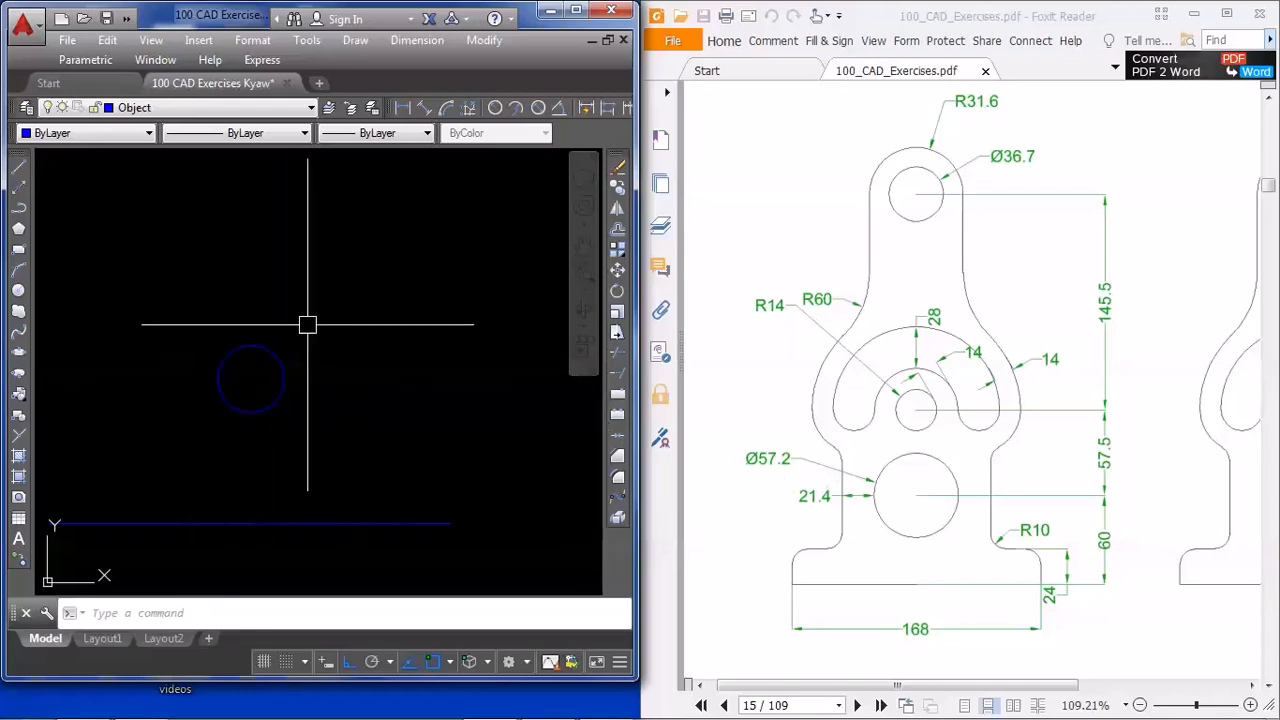
type("c")
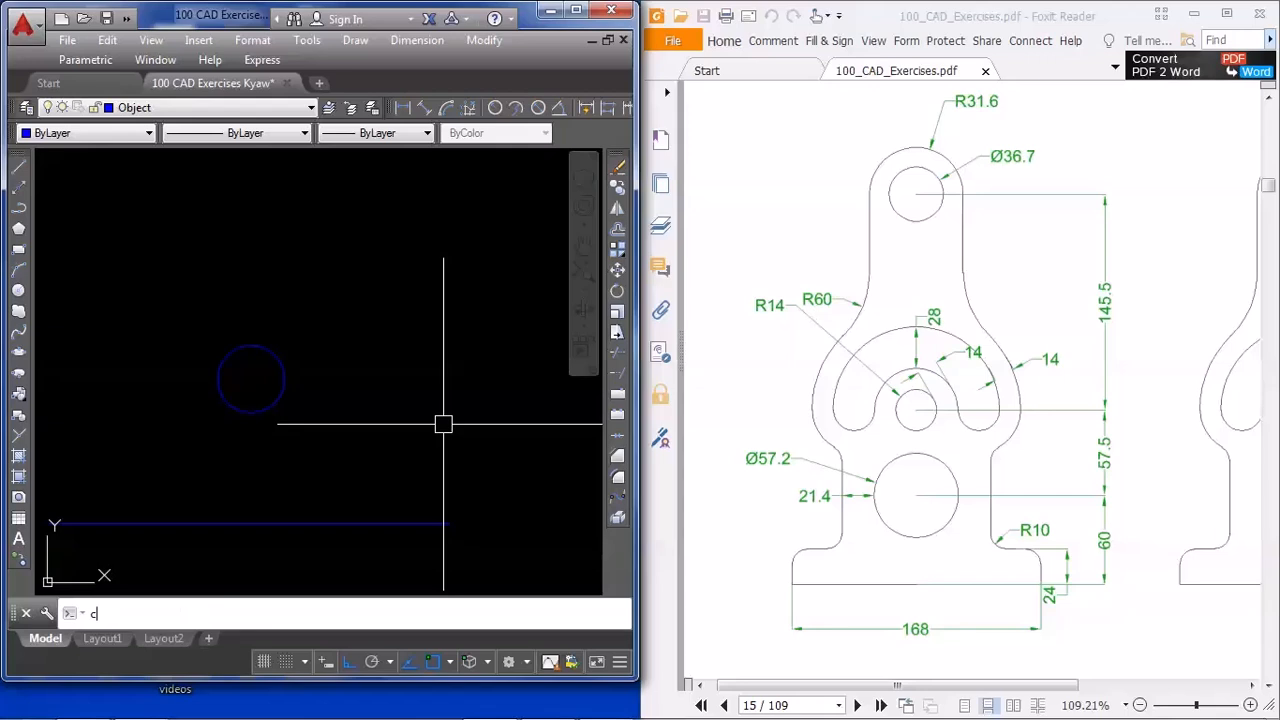
key("Return")
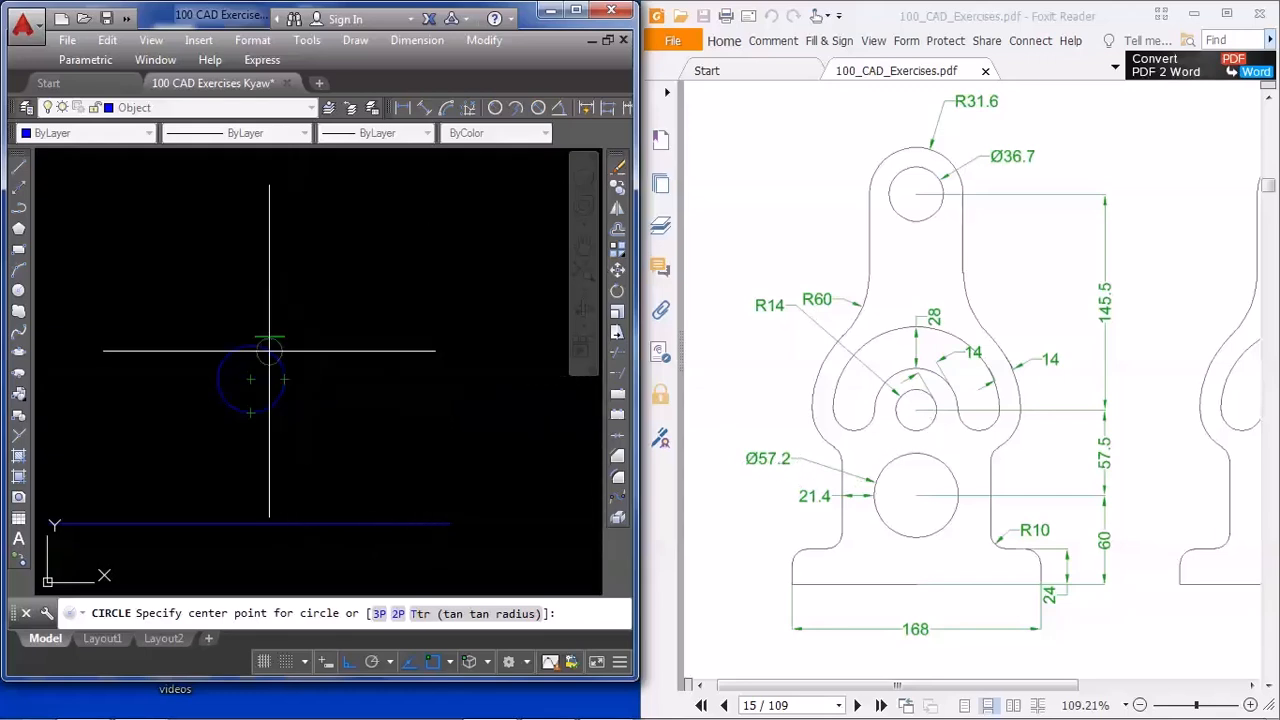
left_click(250, 378)
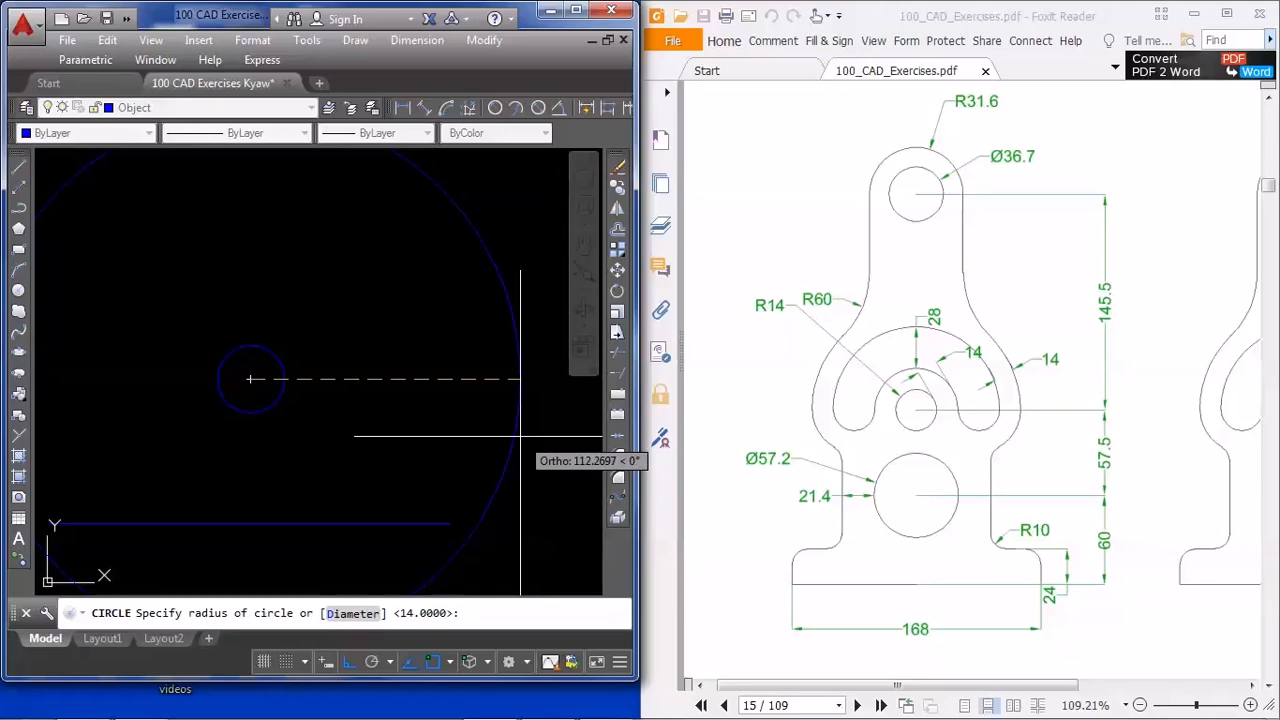
type("d")
key("Return")
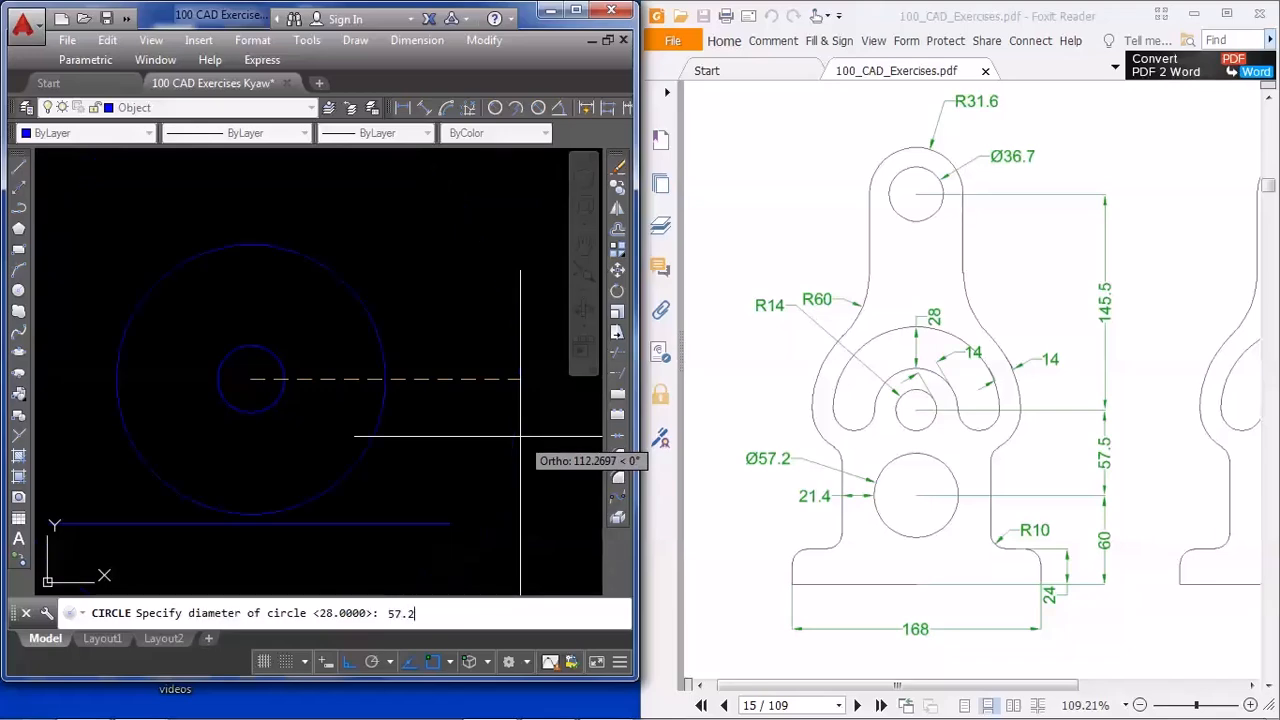
key("Return")
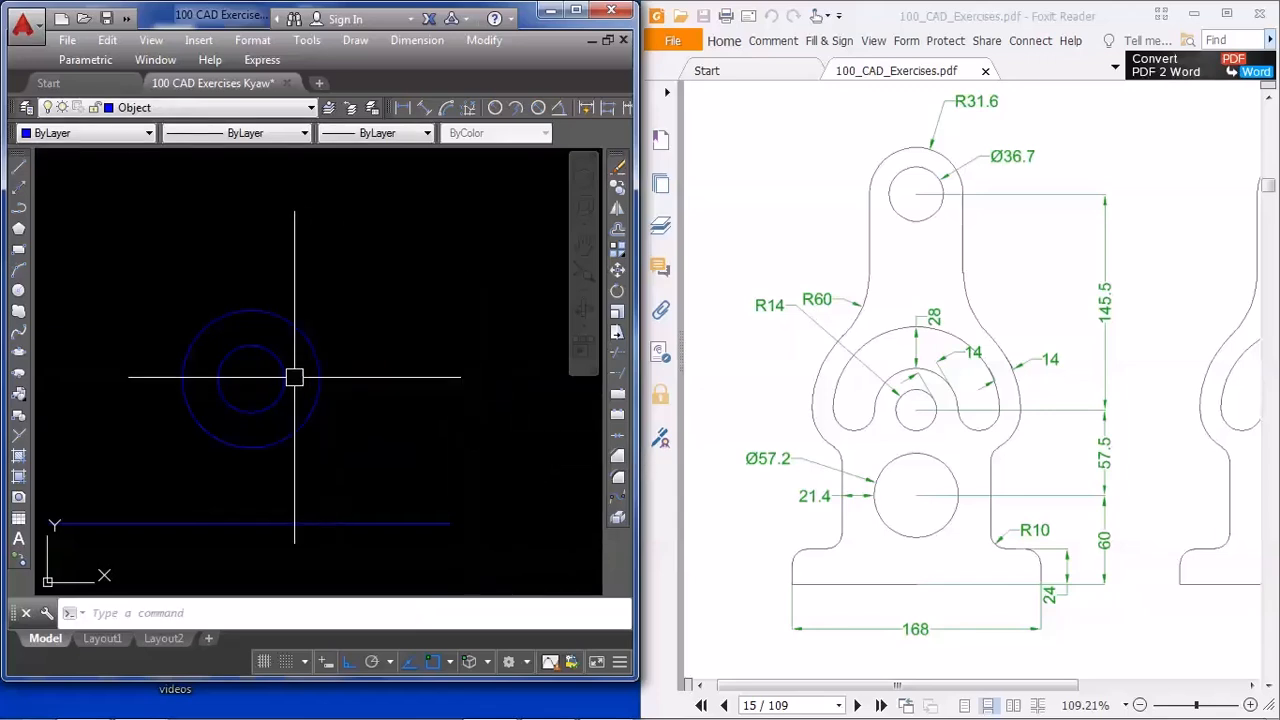
Move the inner radius 14 circle 57.5 units straight up, out of the 57.2 diameter circle
left_click(282, 377)
type("m")
key("Return")
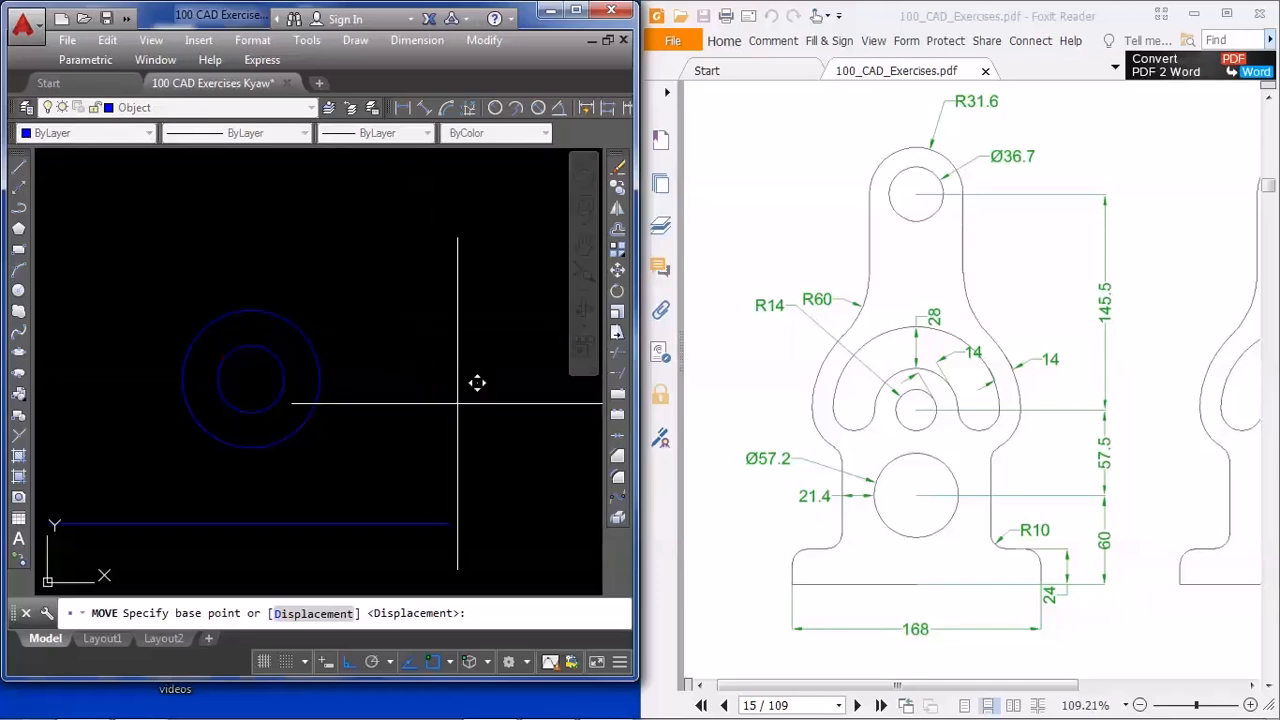
left_click(457, 395)
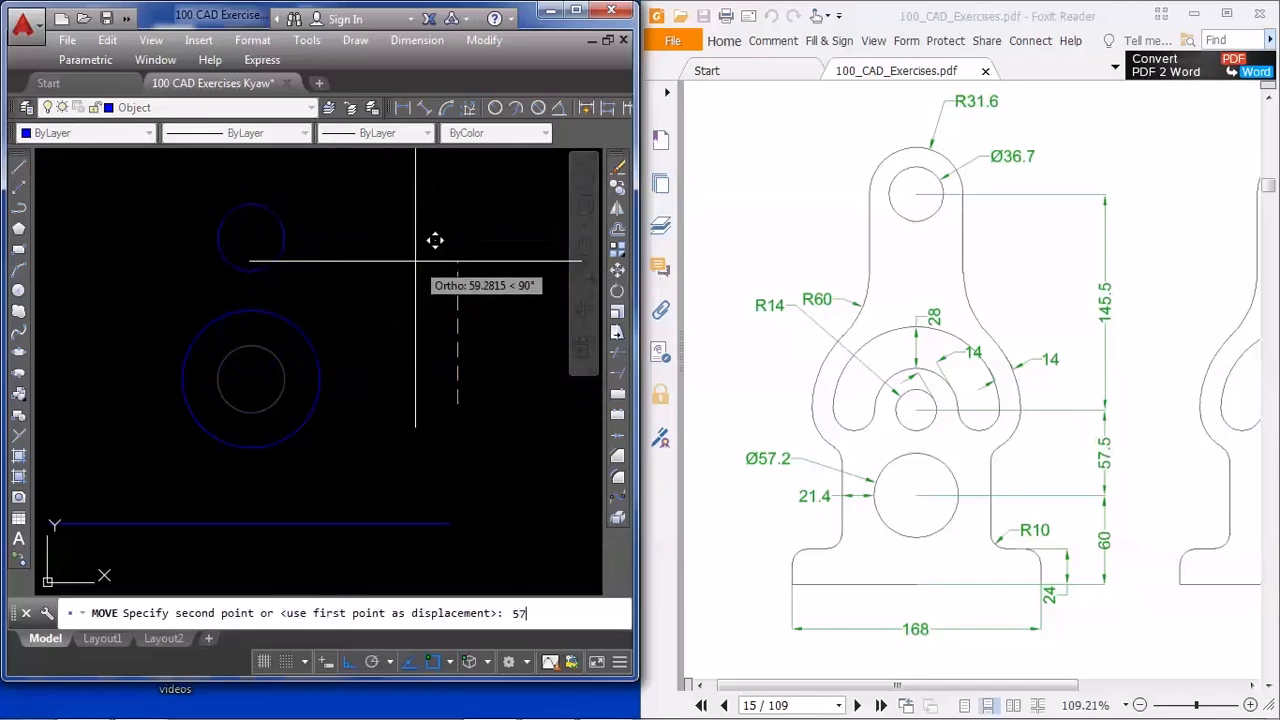
type("57.5")
key("Return")
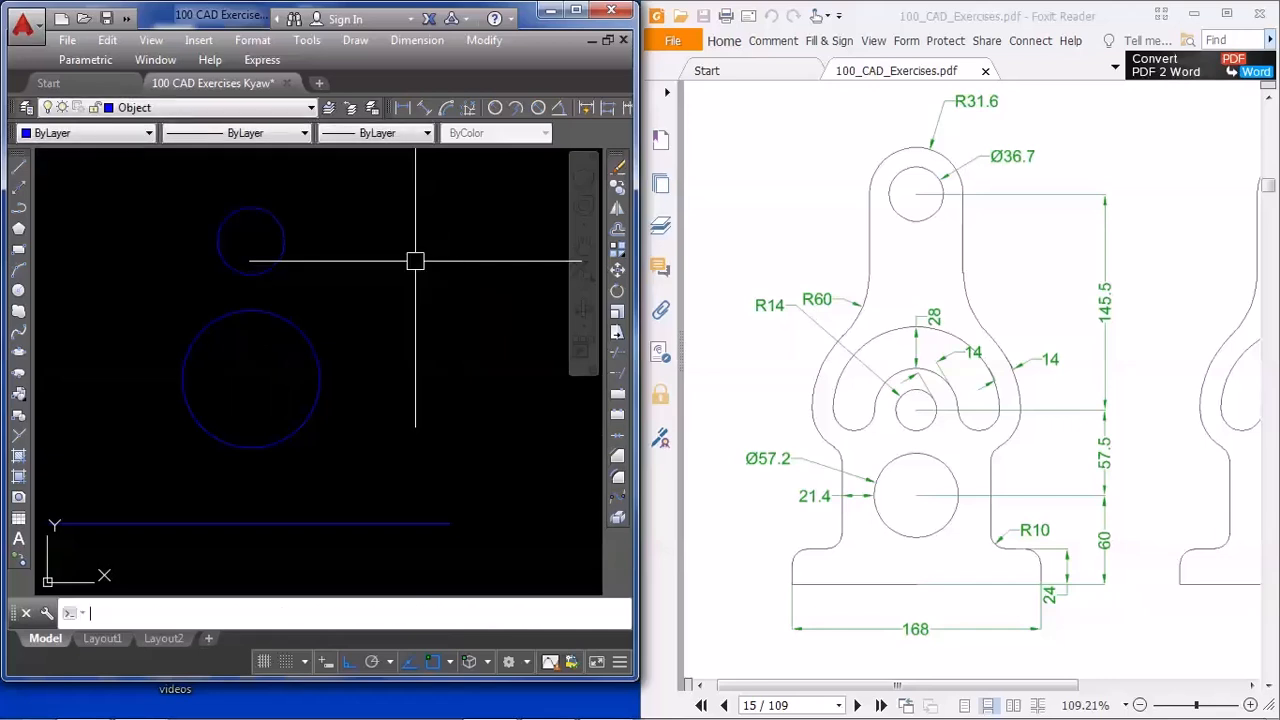
Draw a circle of diameter 36.7 concentric with the moved radius 14 circle
middle_click_drag(391, 223, 389, 309)
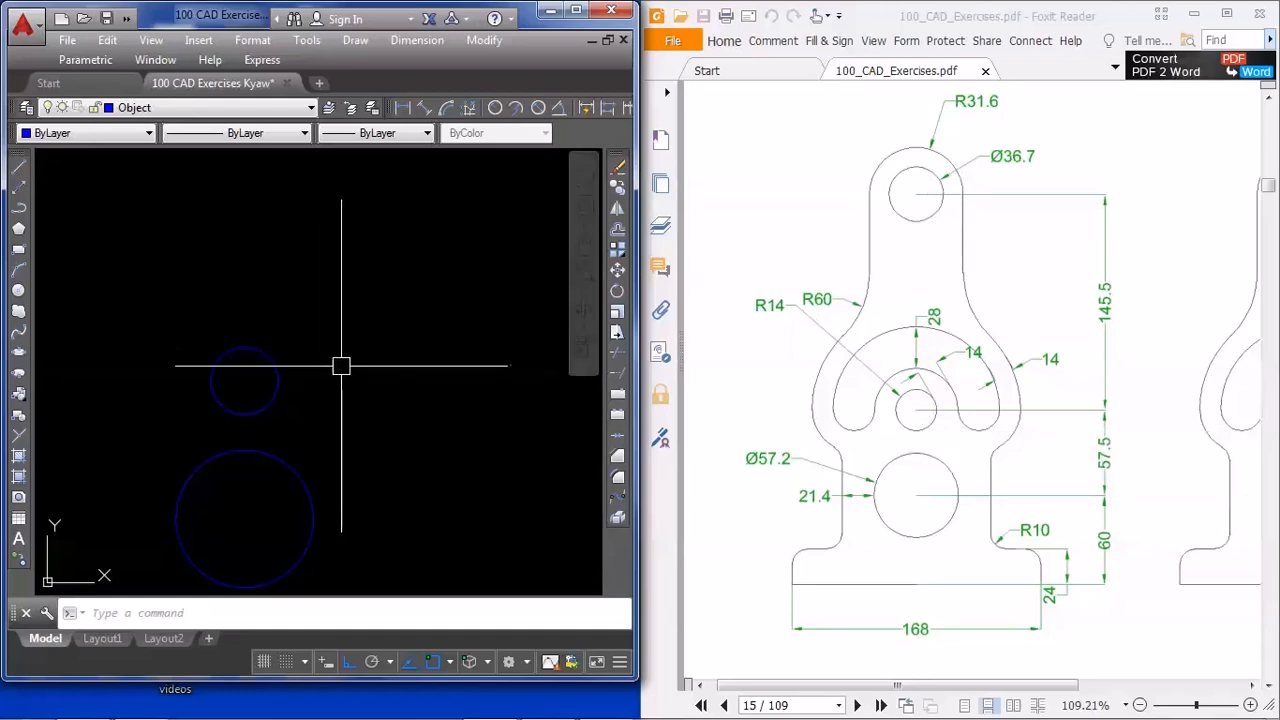
type("c")
key("Return")
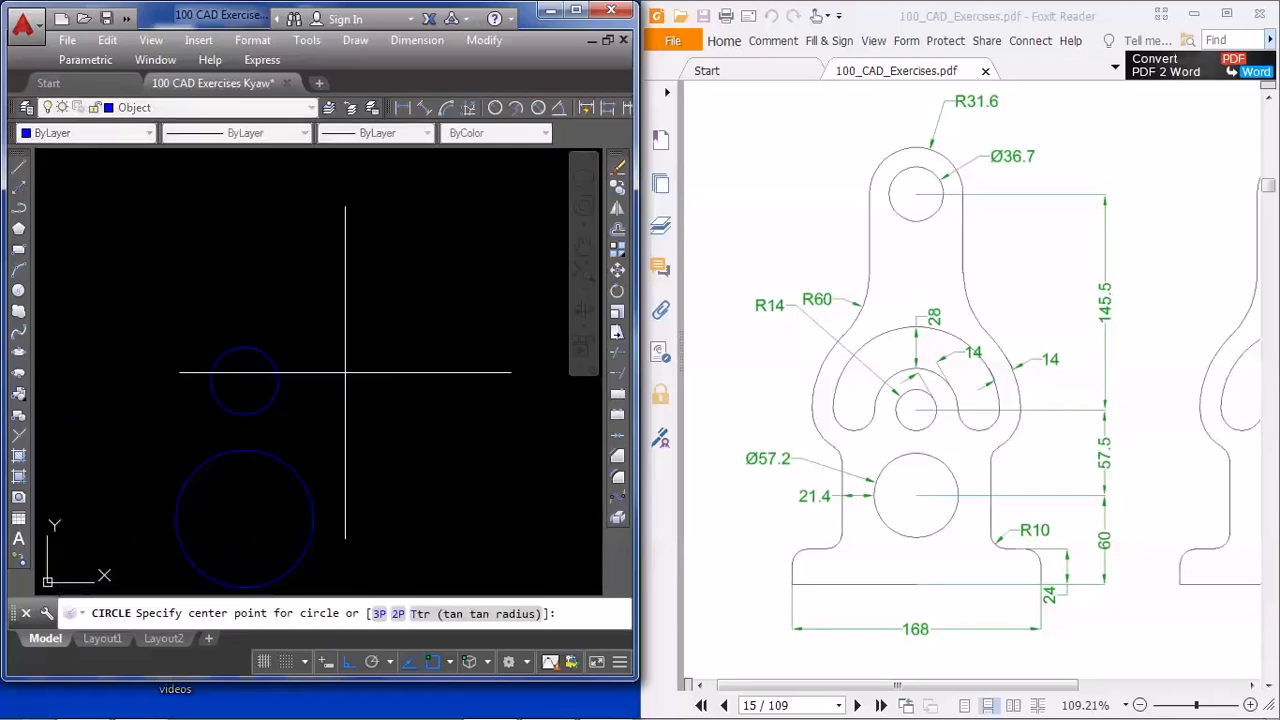
left_click(244, 379)
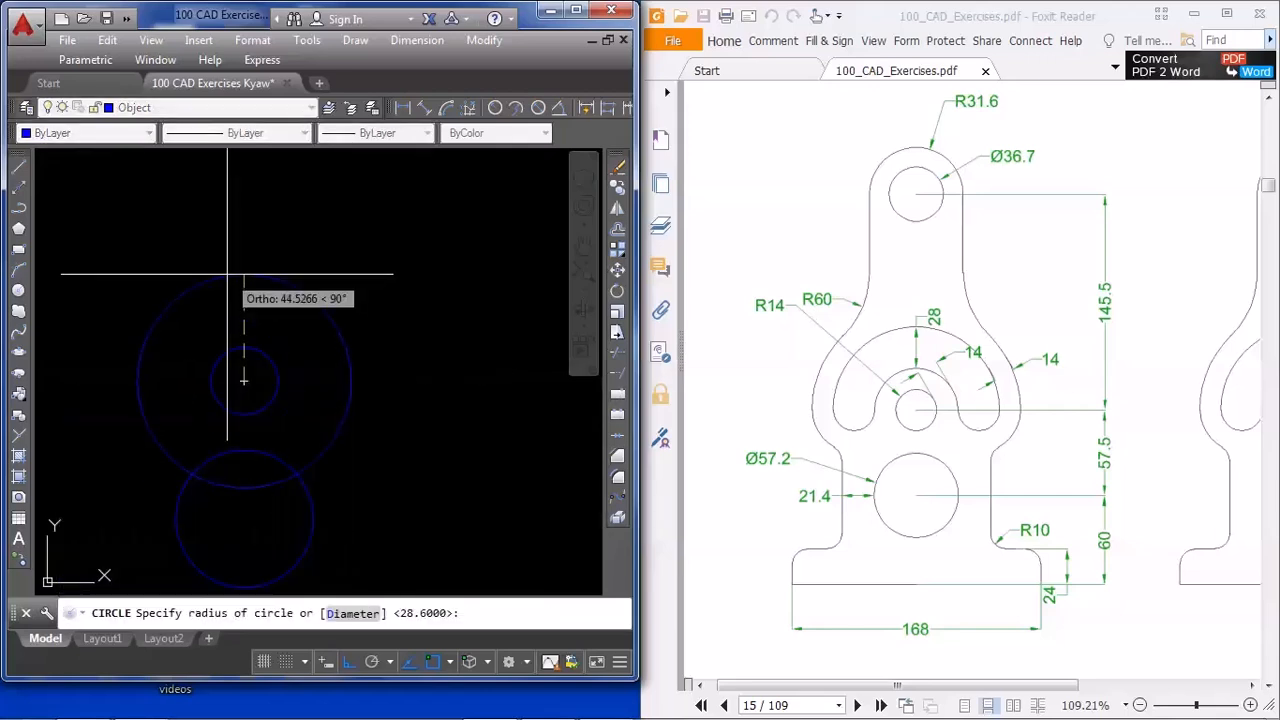
type("d")
key("Return")
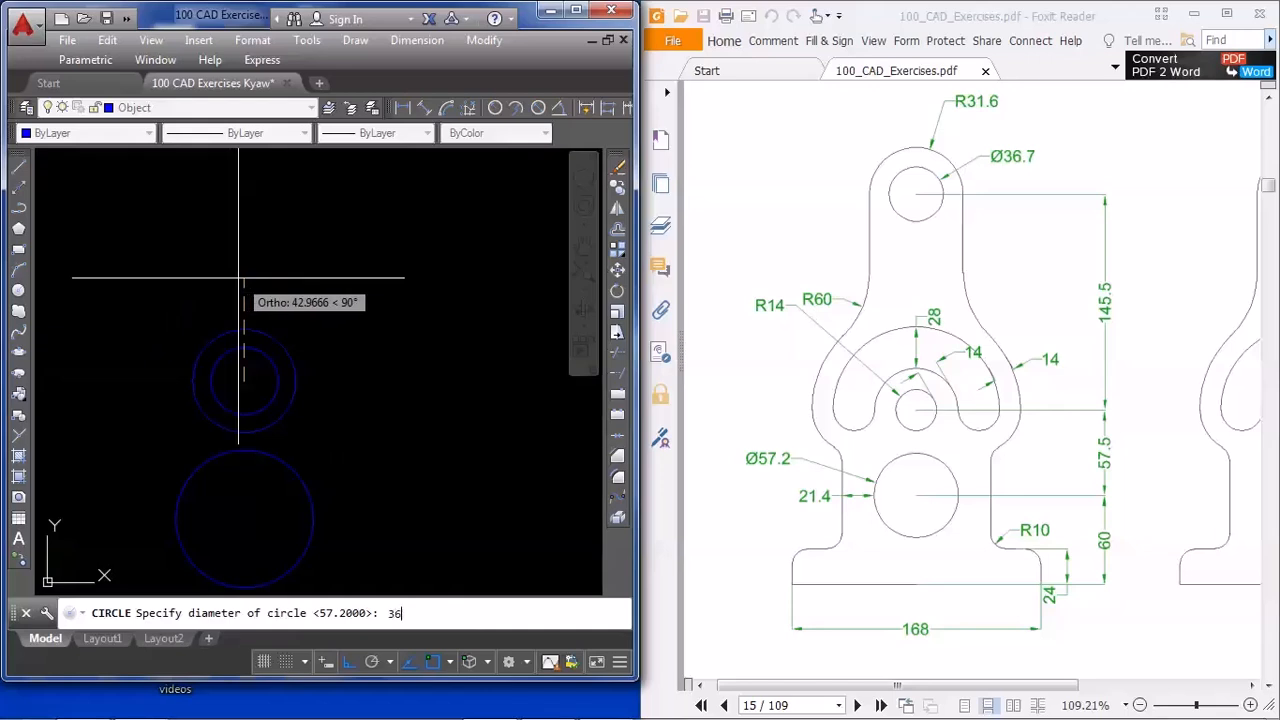
key("Return")
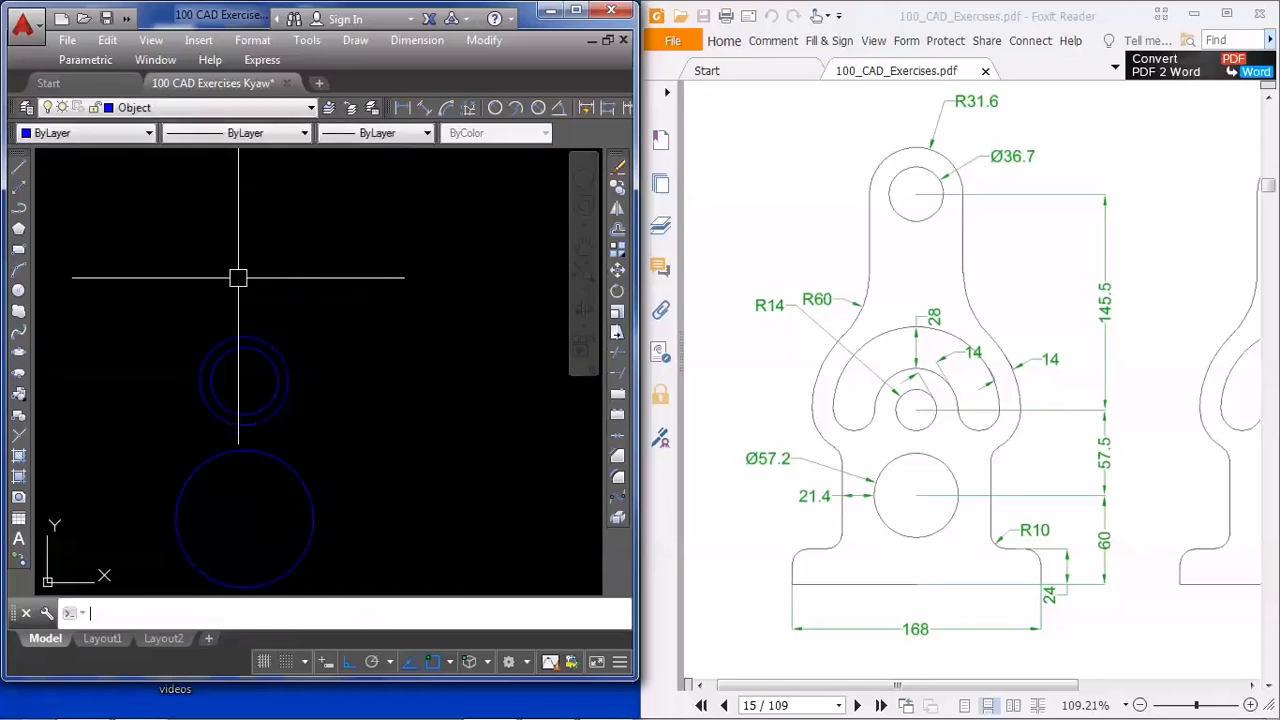
Move the 36.7 diameter circle 145.5 units straight up from the radius 14 circle
middle_click_drag(331, 323, 328, 363)
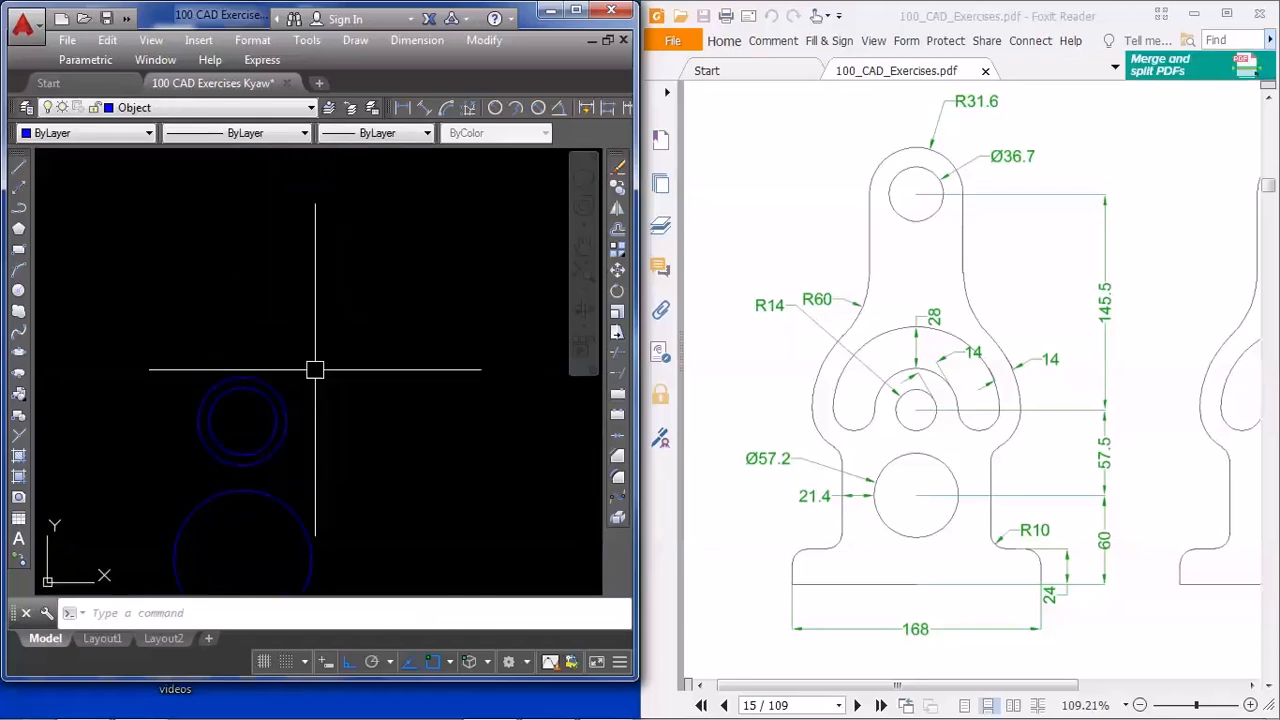
left_click(288, 391)
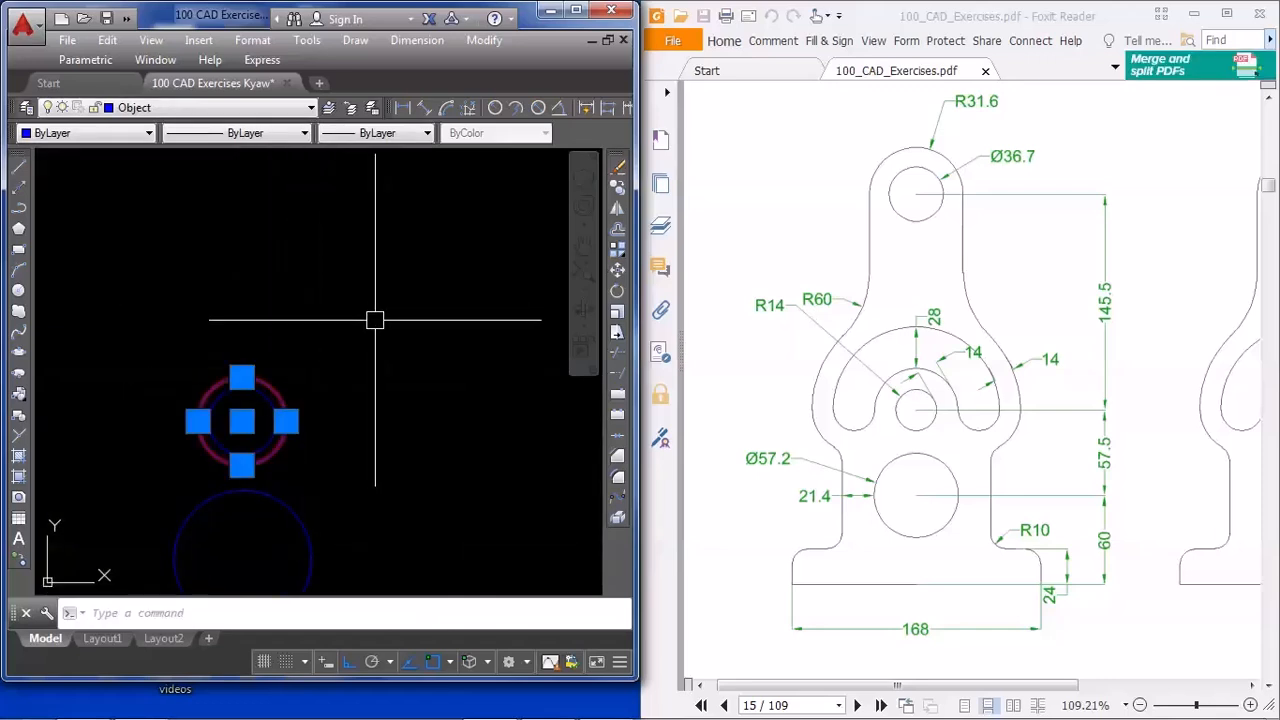
type("m")
key("Return")
left_click(393, 443)
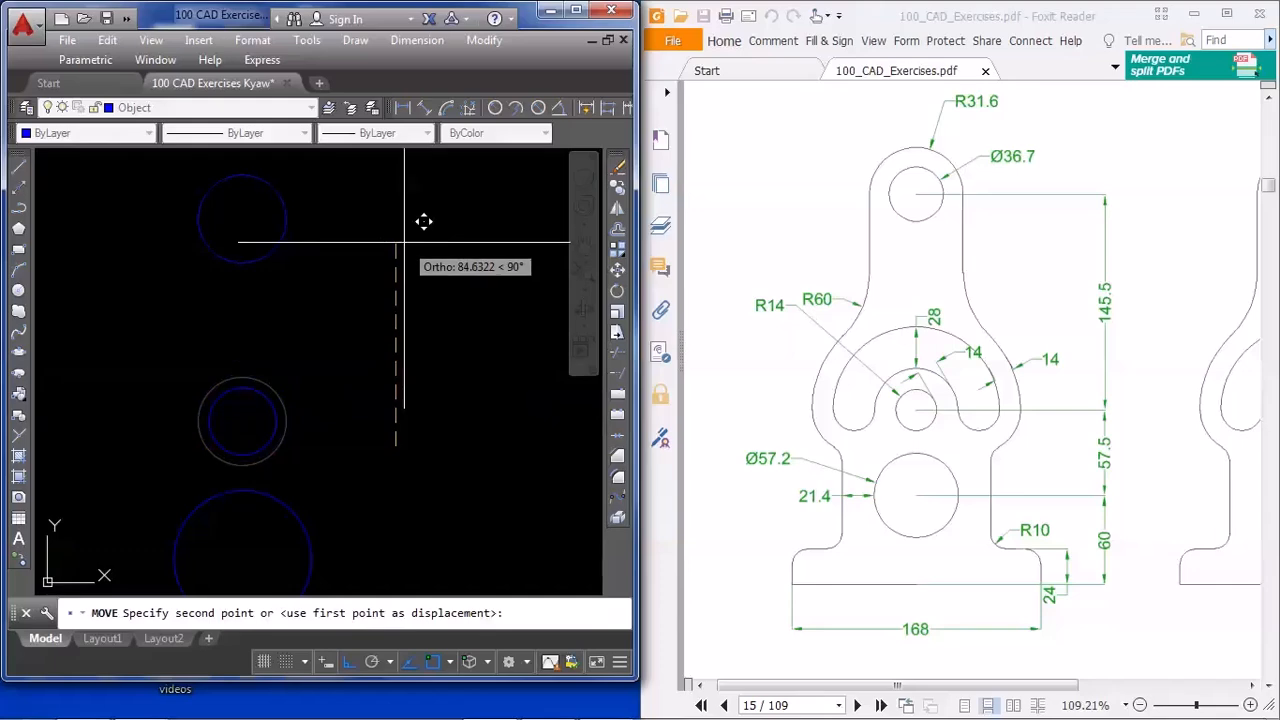
type("145")
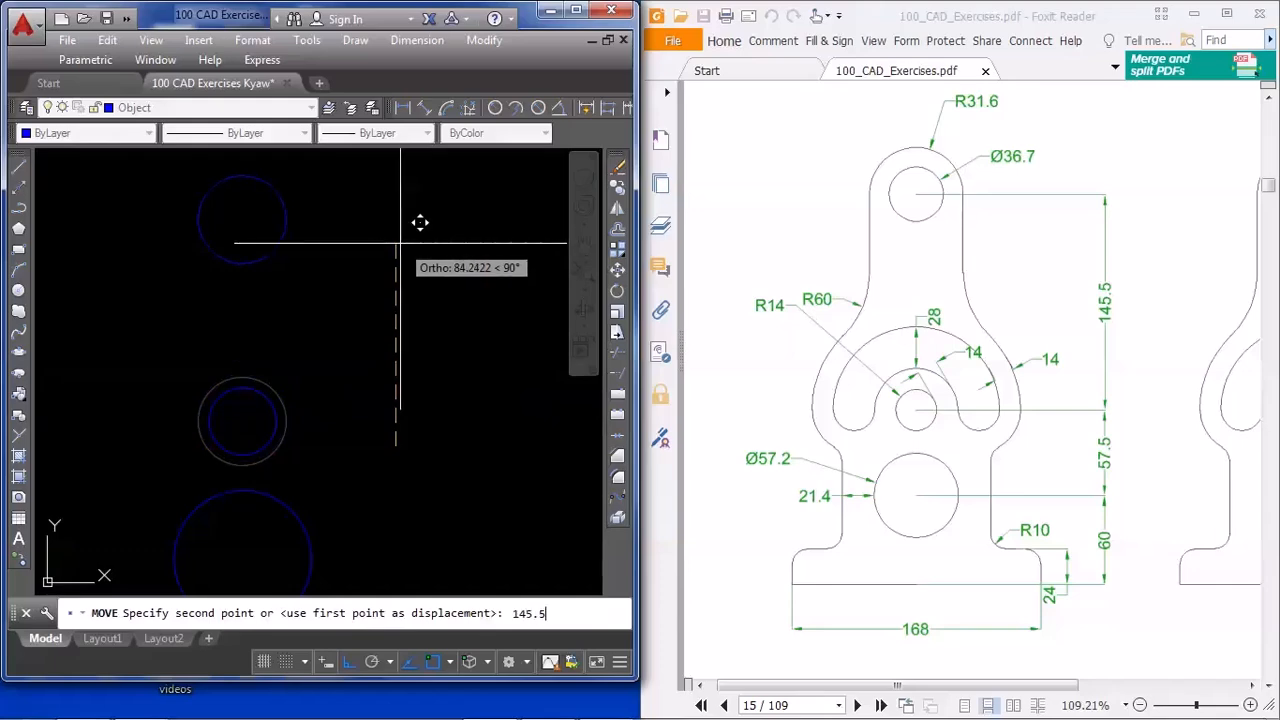
type(".5")
key("Return")
Draw a circle of radius 31.6 concentric with the 36.7 diameter circle at the top of the bracket
scroll(370, 250, "down", 5)
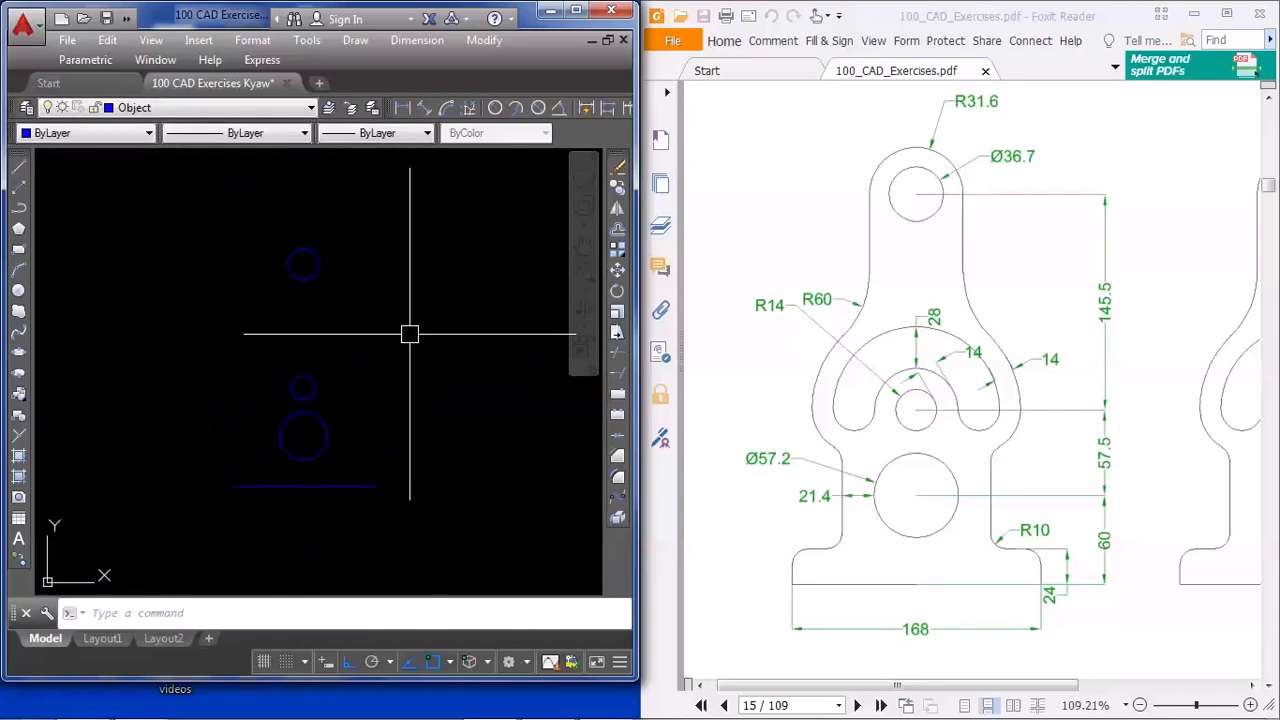
type("c")
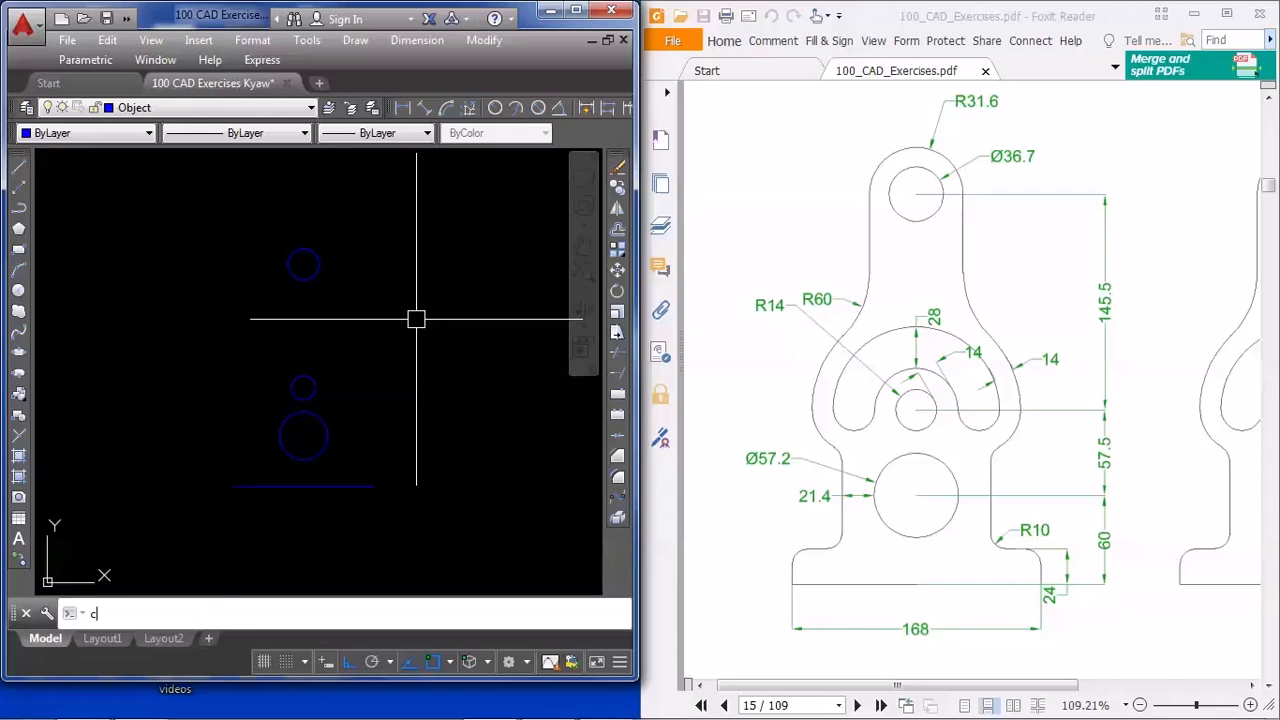
key("Return")
scroll(300, 265, "up", 3)
left_click(330, 278)
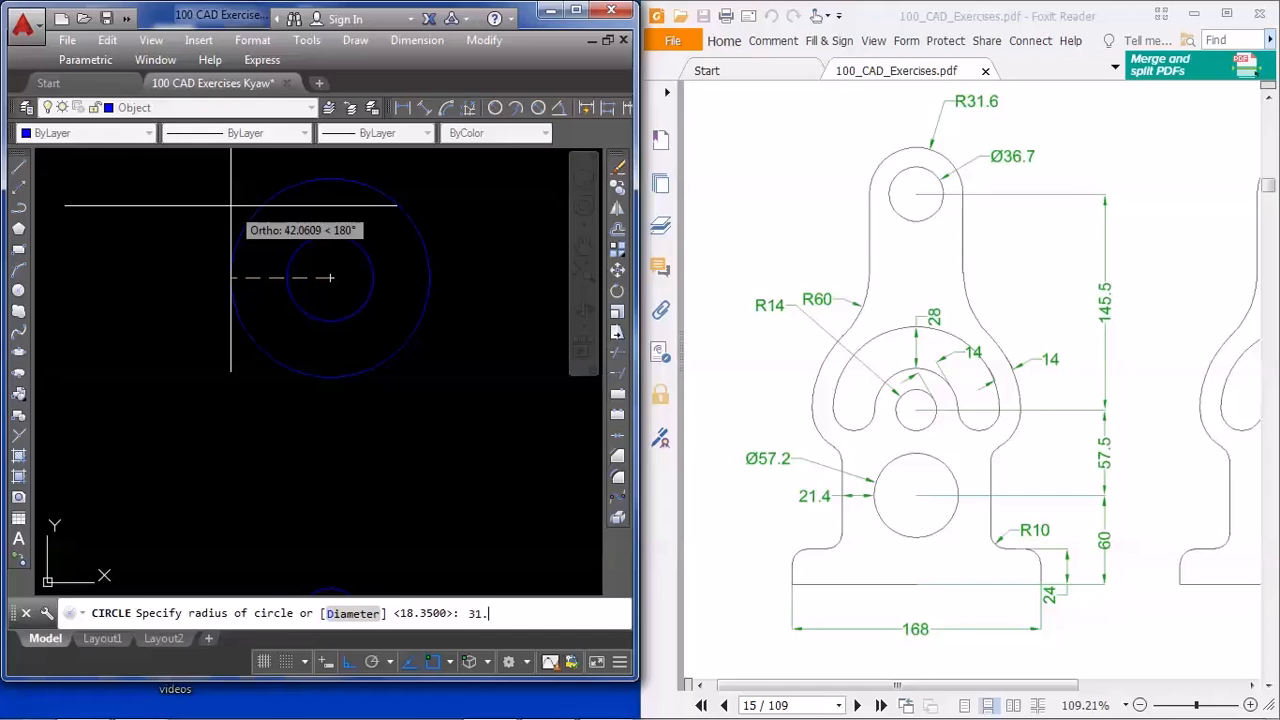
type("31.6")
key("Return")
scroll(391, 423, "down", 2)
middle_click_drag(391, 423, 363, 297)
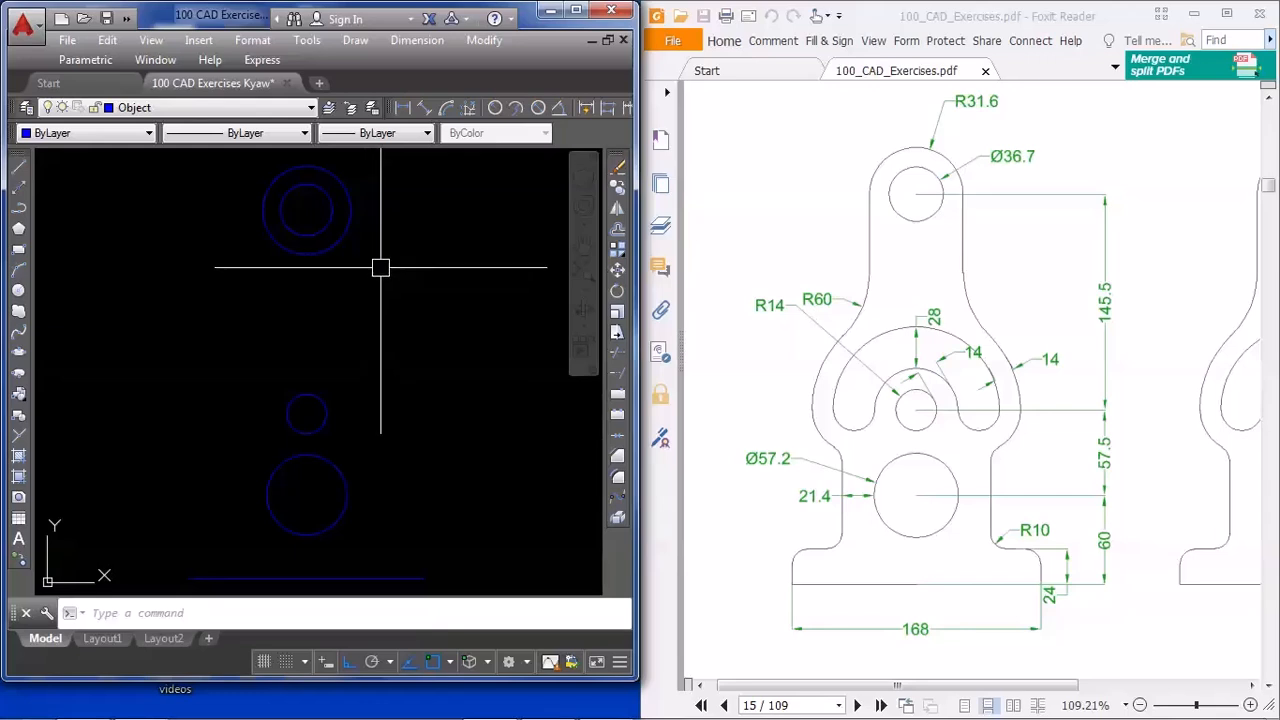
Offset the radius 14 circle outward by 14 units
middle_click_drag(384, 378, 371, 329)
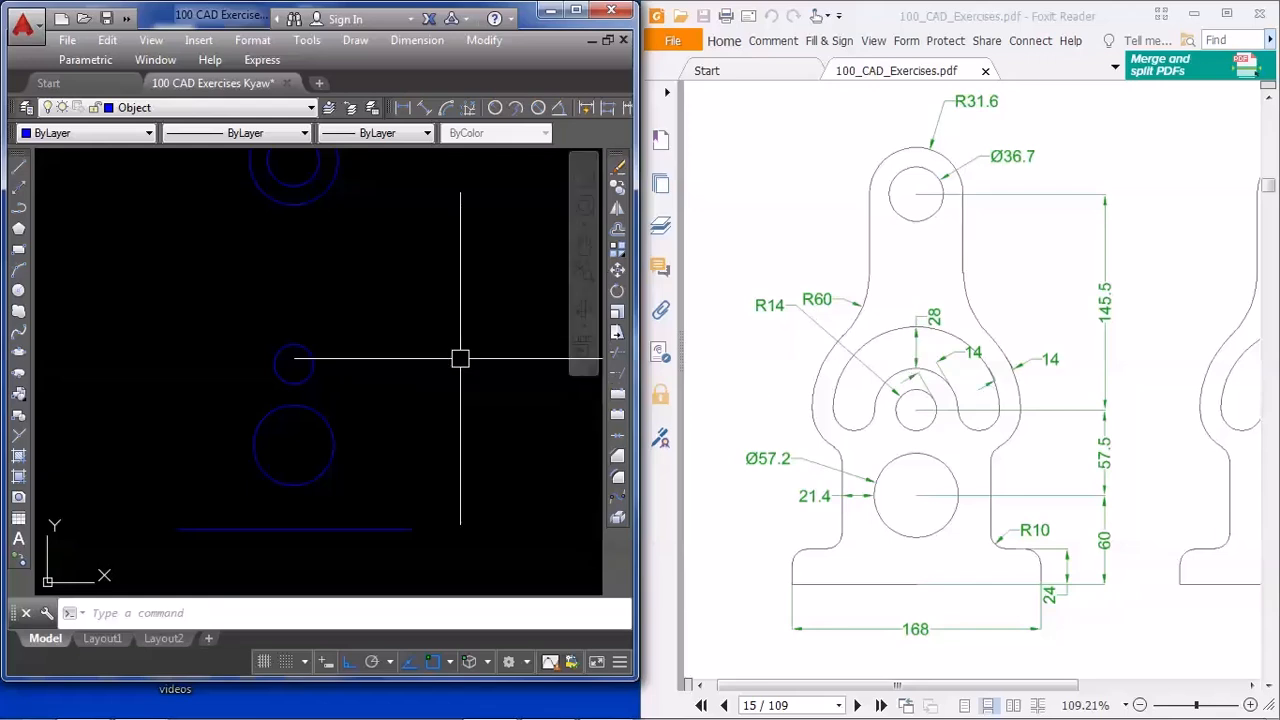
middle_click_drag(414, 351, 409, 377)
type("o")
key("Return")
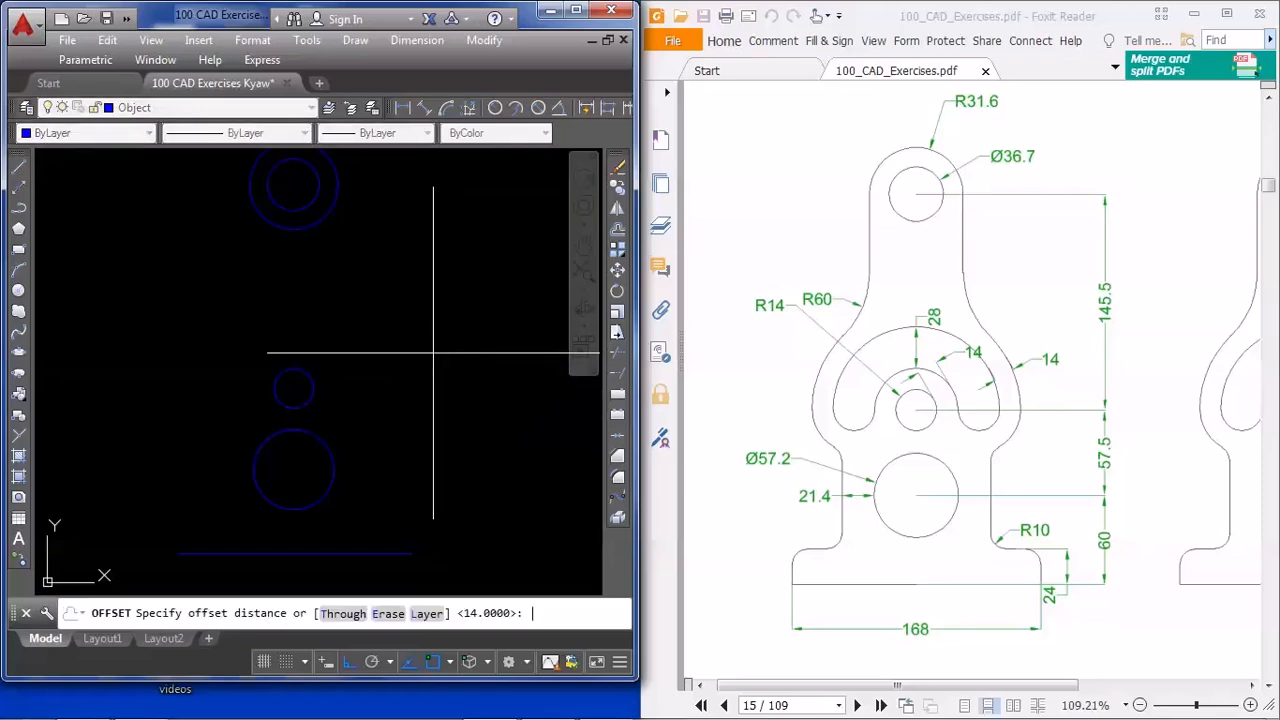
type("14")
key("Return")
left_click(310, 380)
left_click(365, 340)
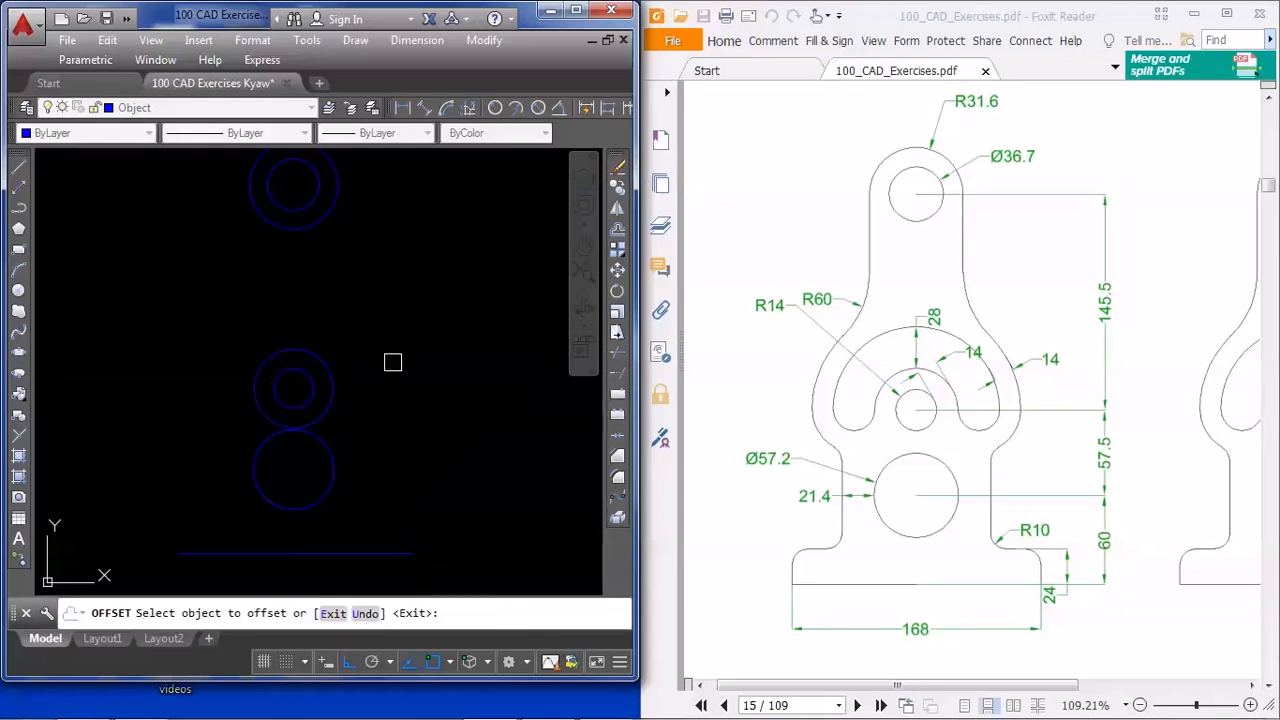
key("Return")
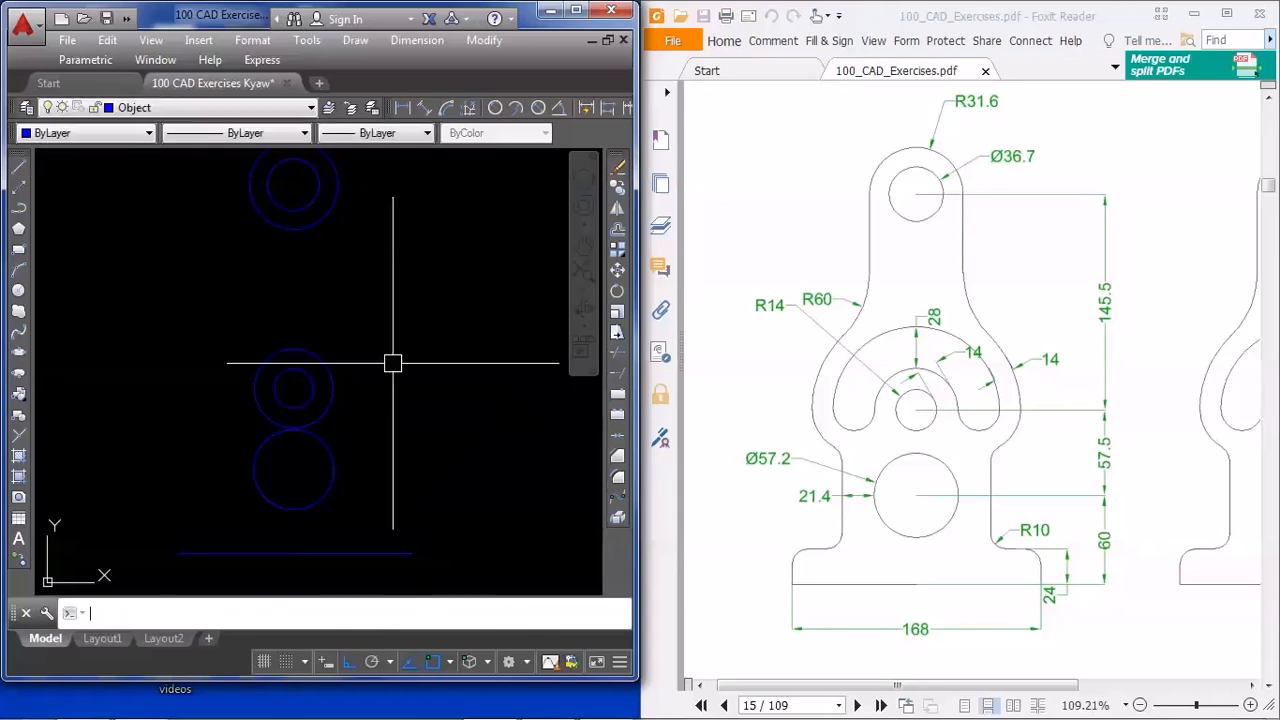
Offset the new circle around the radius 14 circle outward by 28 units
key("Return")
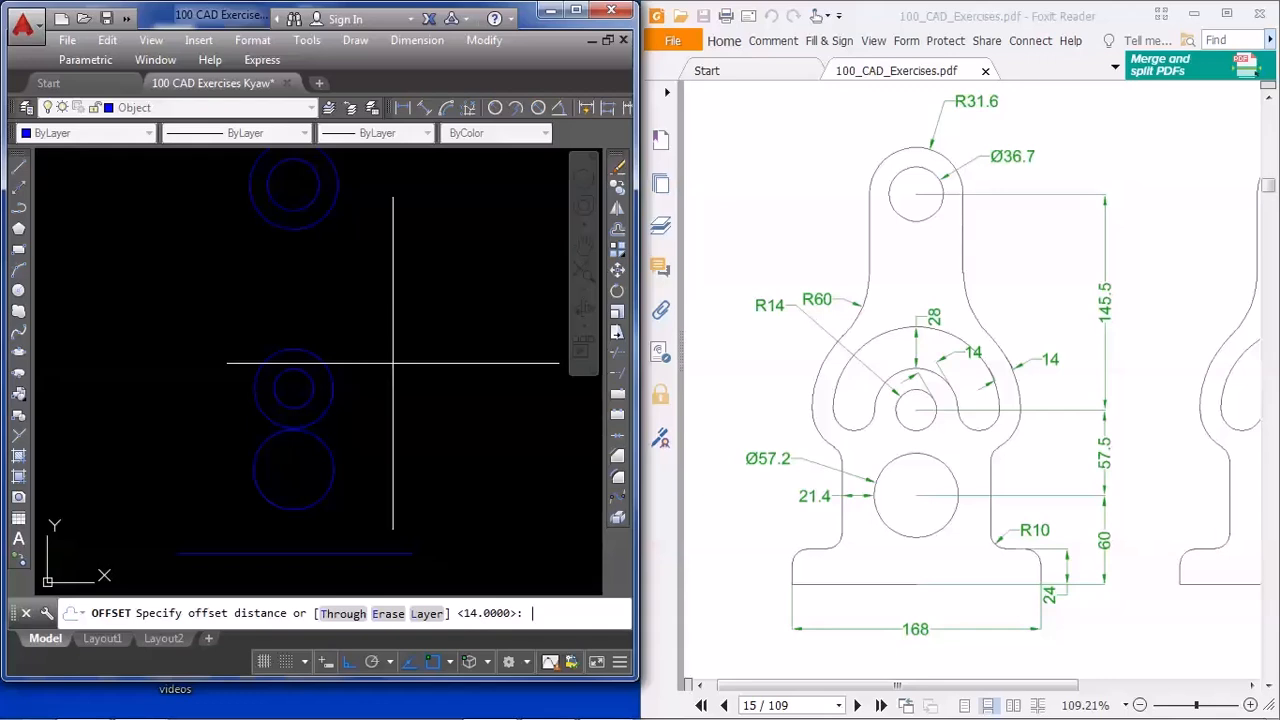
type("28")
key("Return")
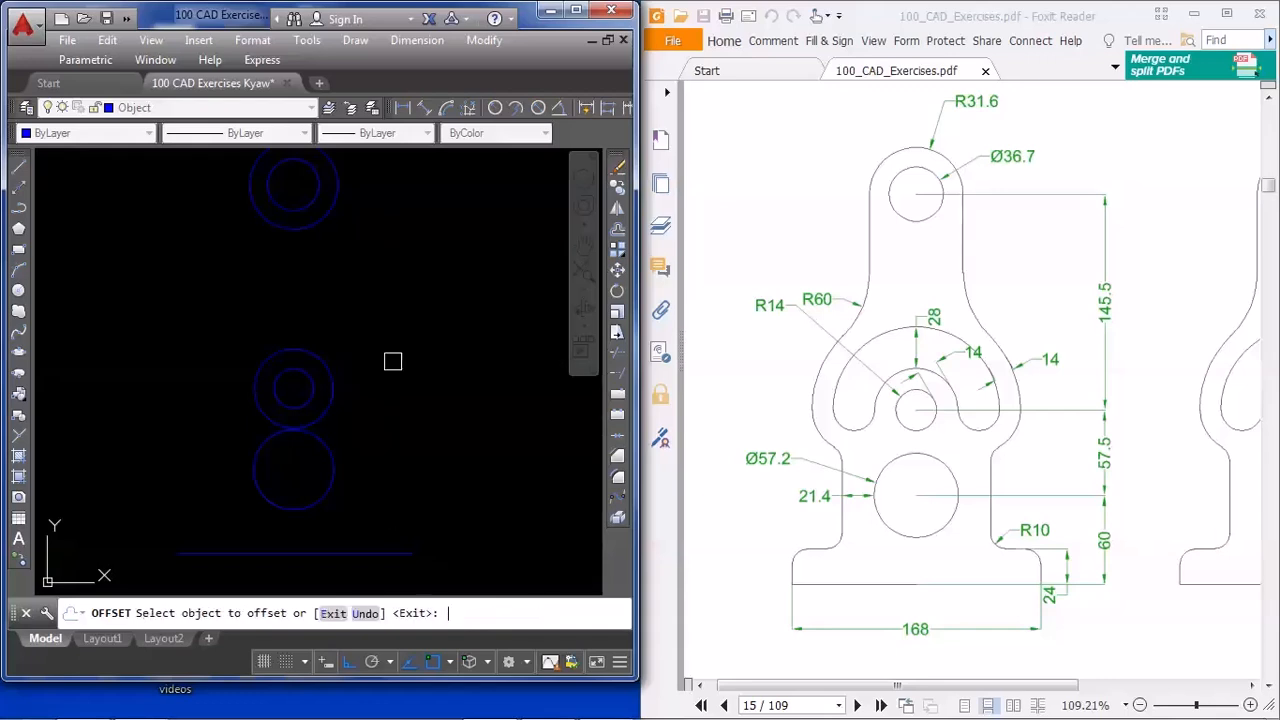
left_click(331, 365)
left_click(400, 338)
key("Return")
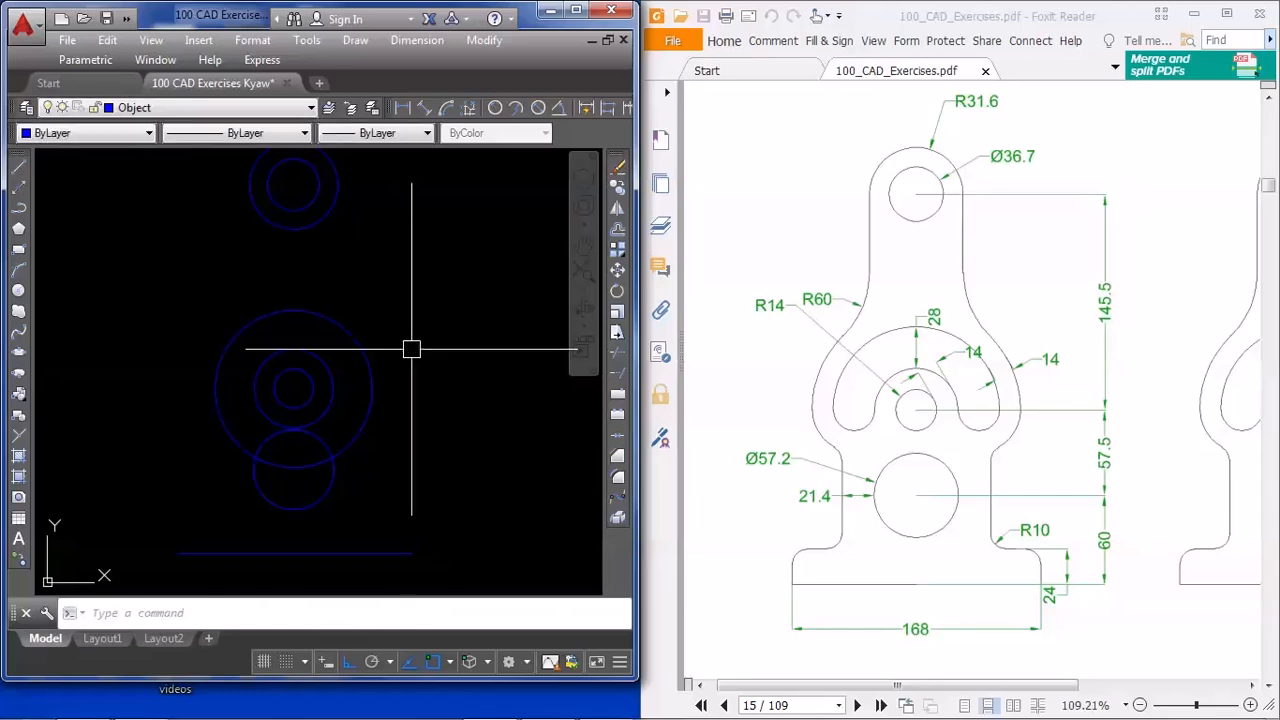
Offset the largest concentric circle outward by 14 units to form the bracket's rounded outer edge
key("Return")
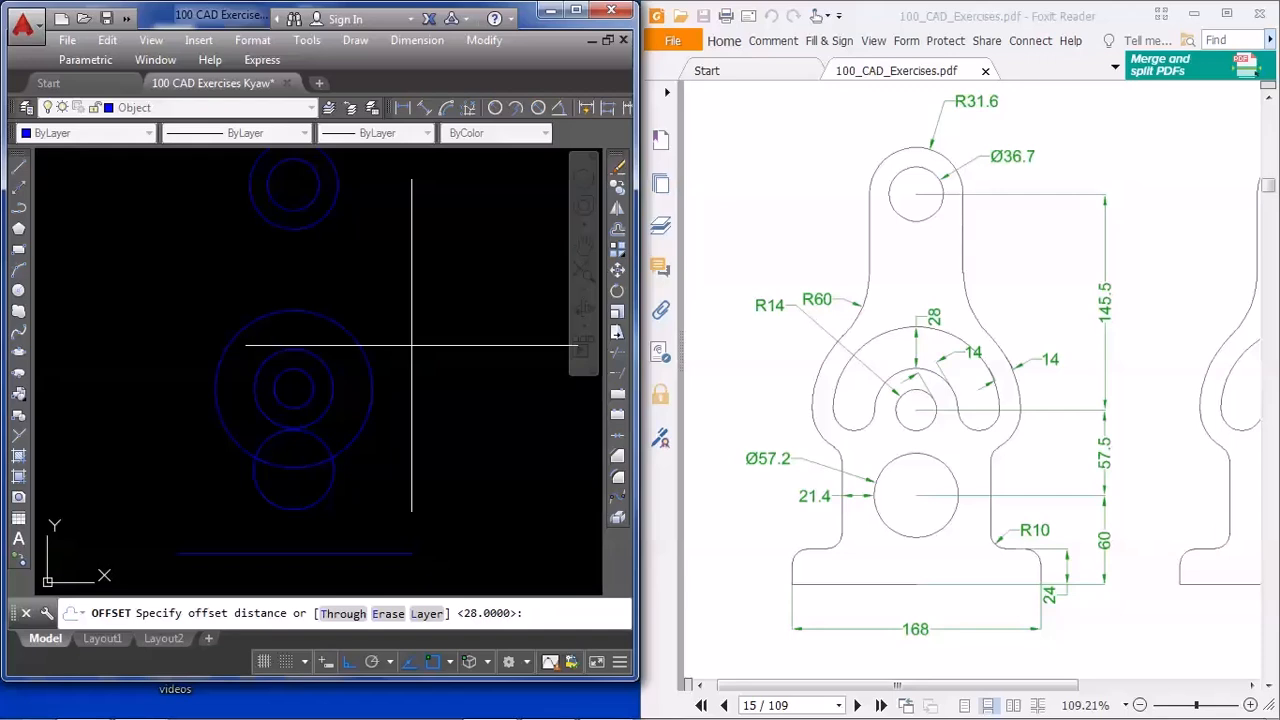
key("Return")
left_click(368, 344)
left_click(432, 334)
key("Escape")
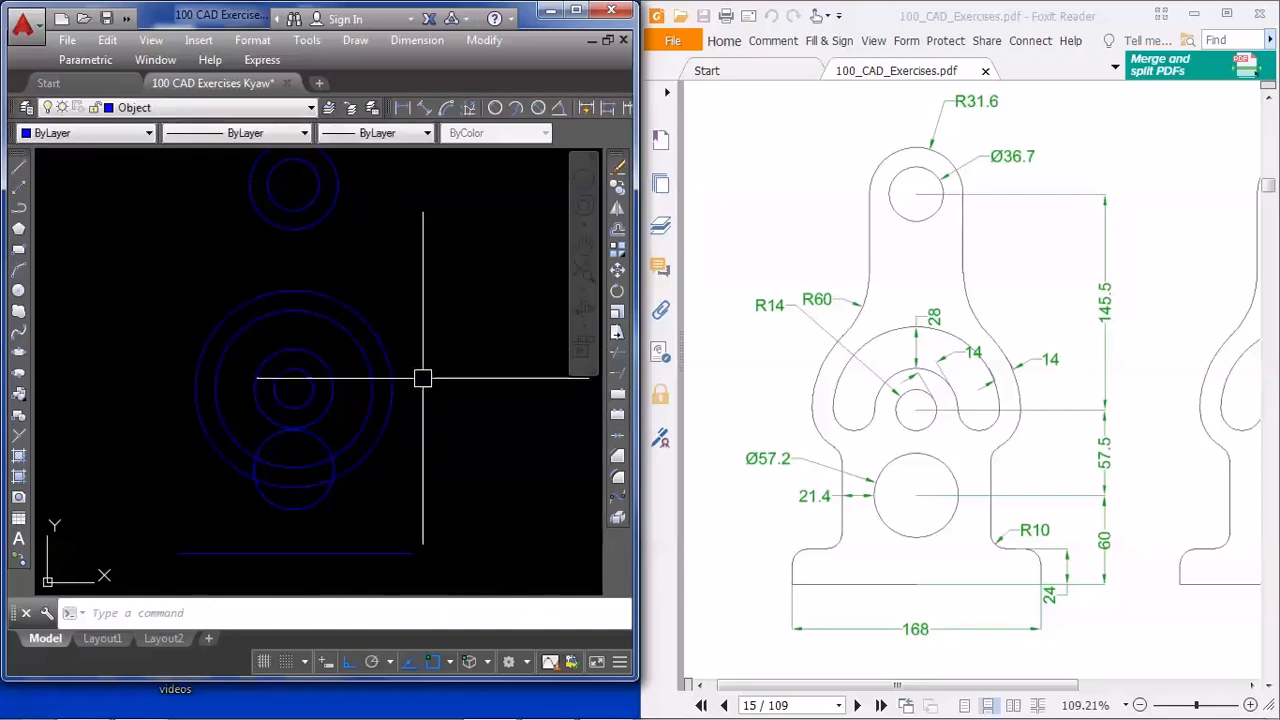
Draw a vertical line 24 units up from the left end of the base line
middle_click_drag(433, 455, 423, 340)
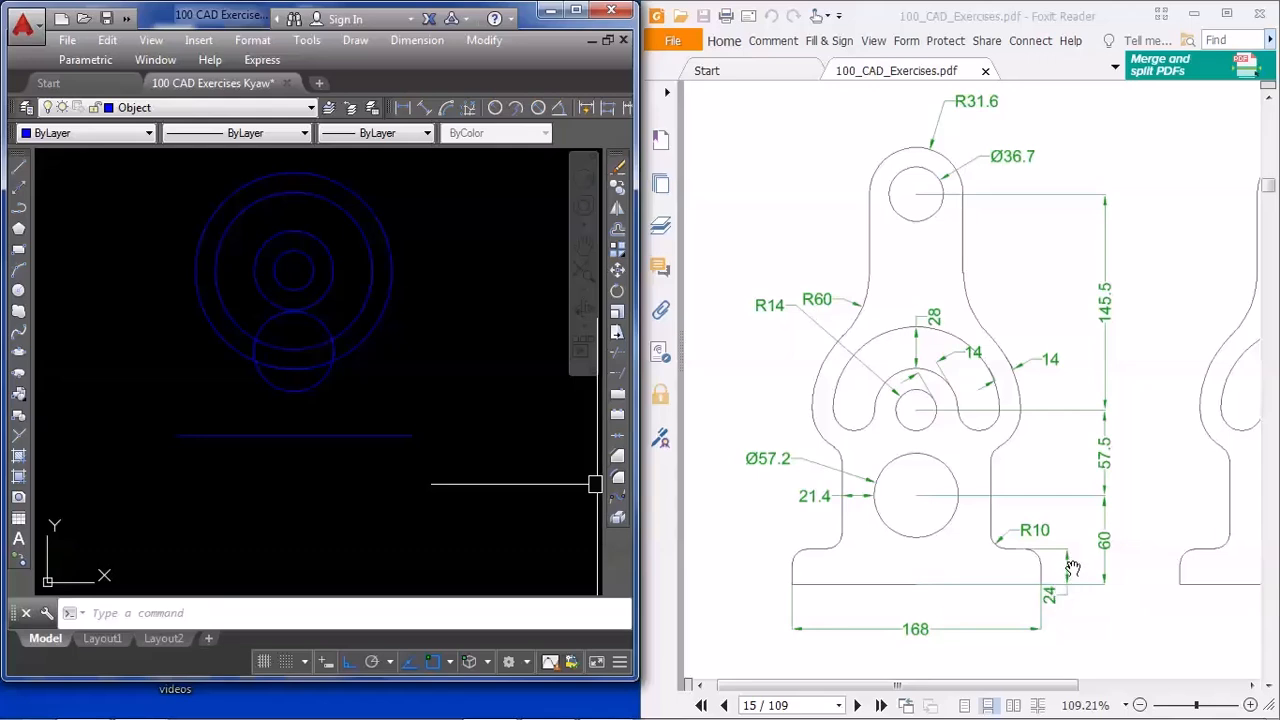
middle_click_drag(311, 506, 312, 525)
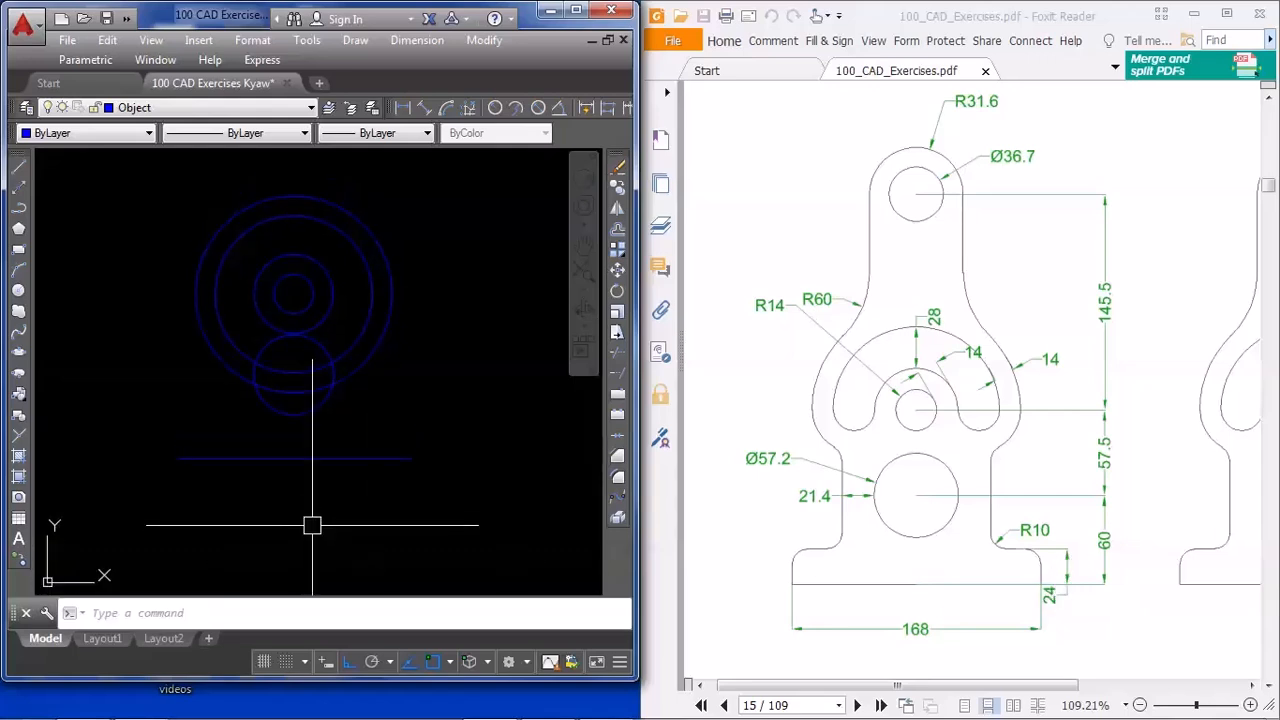
type("l")
key("Return")
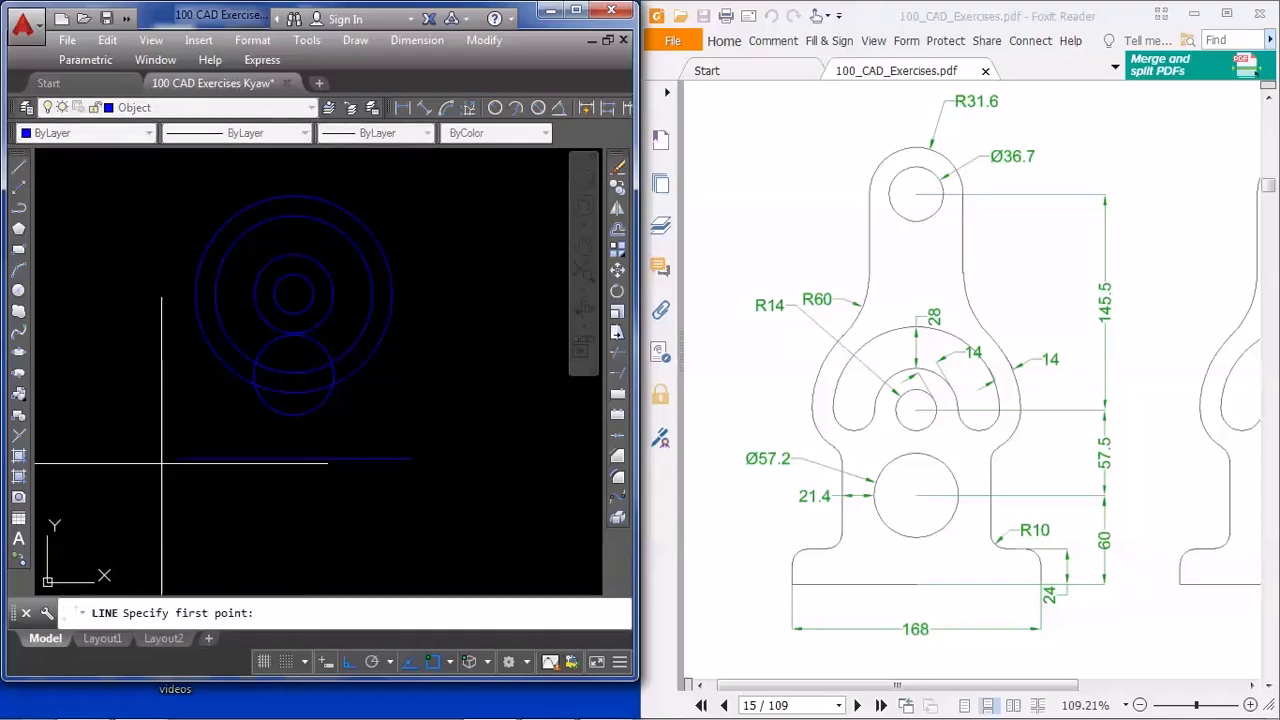
left_click(175, 460)
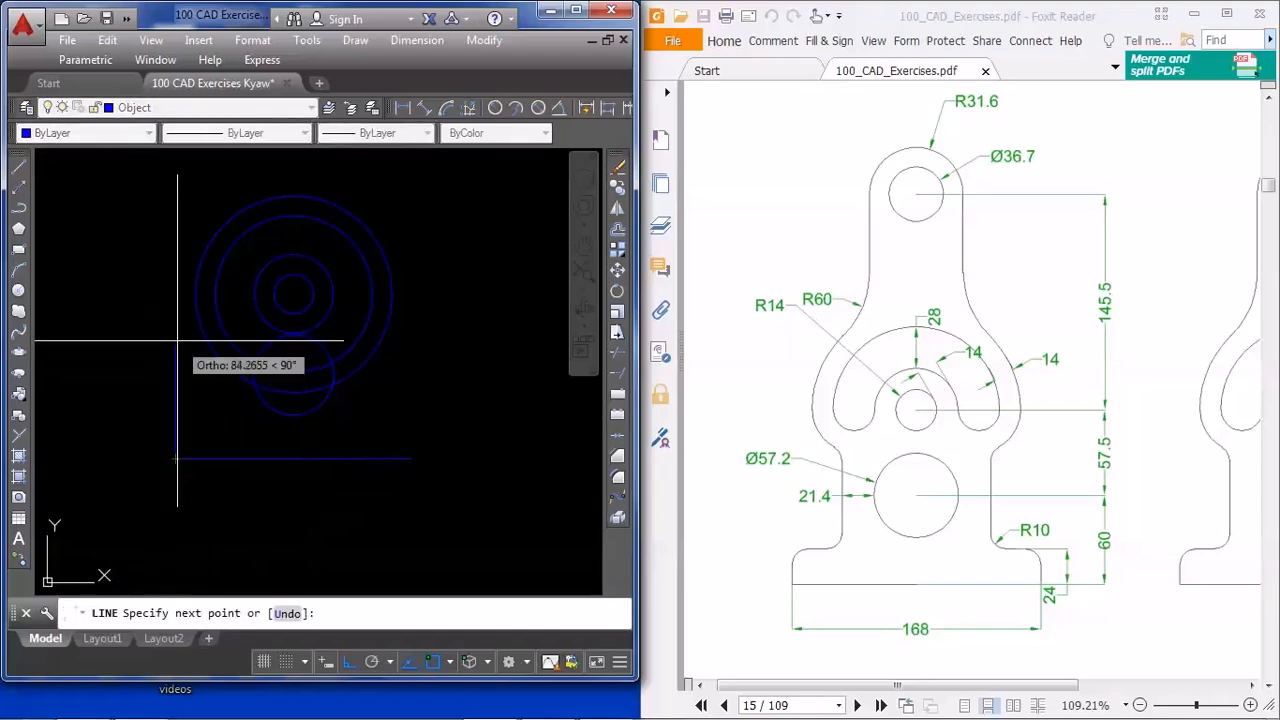
type("24")
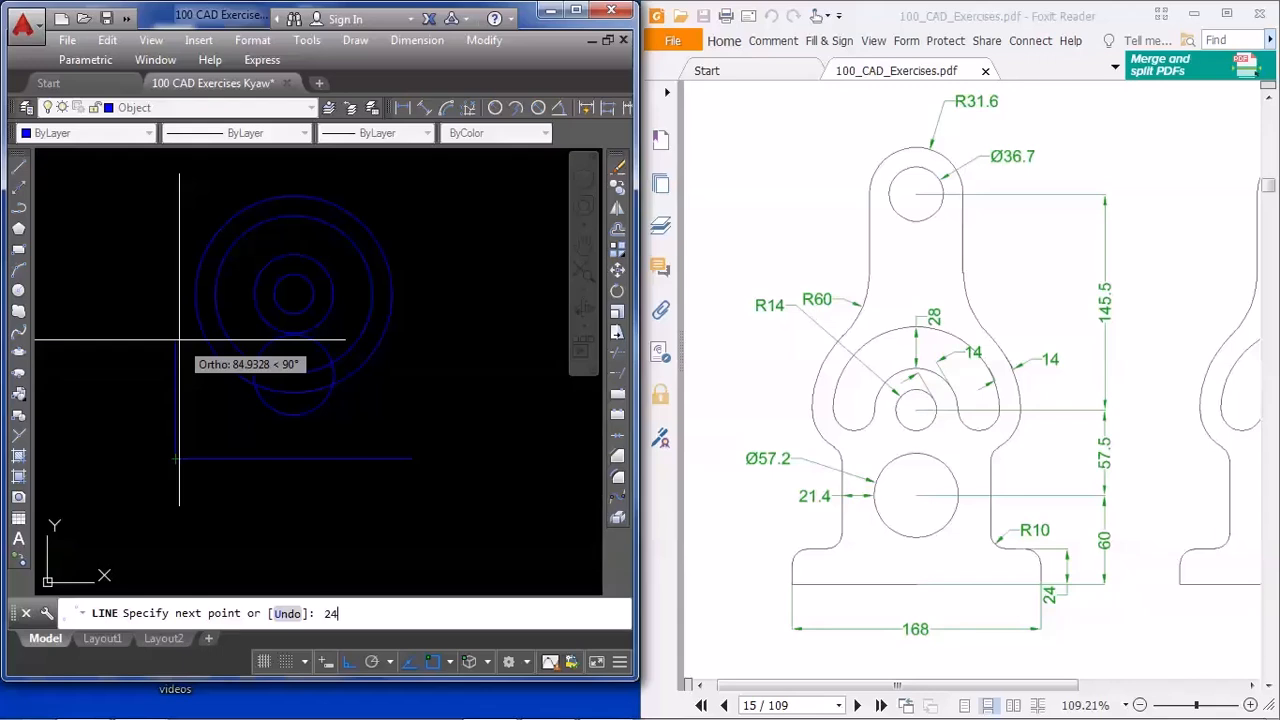
key("Return")
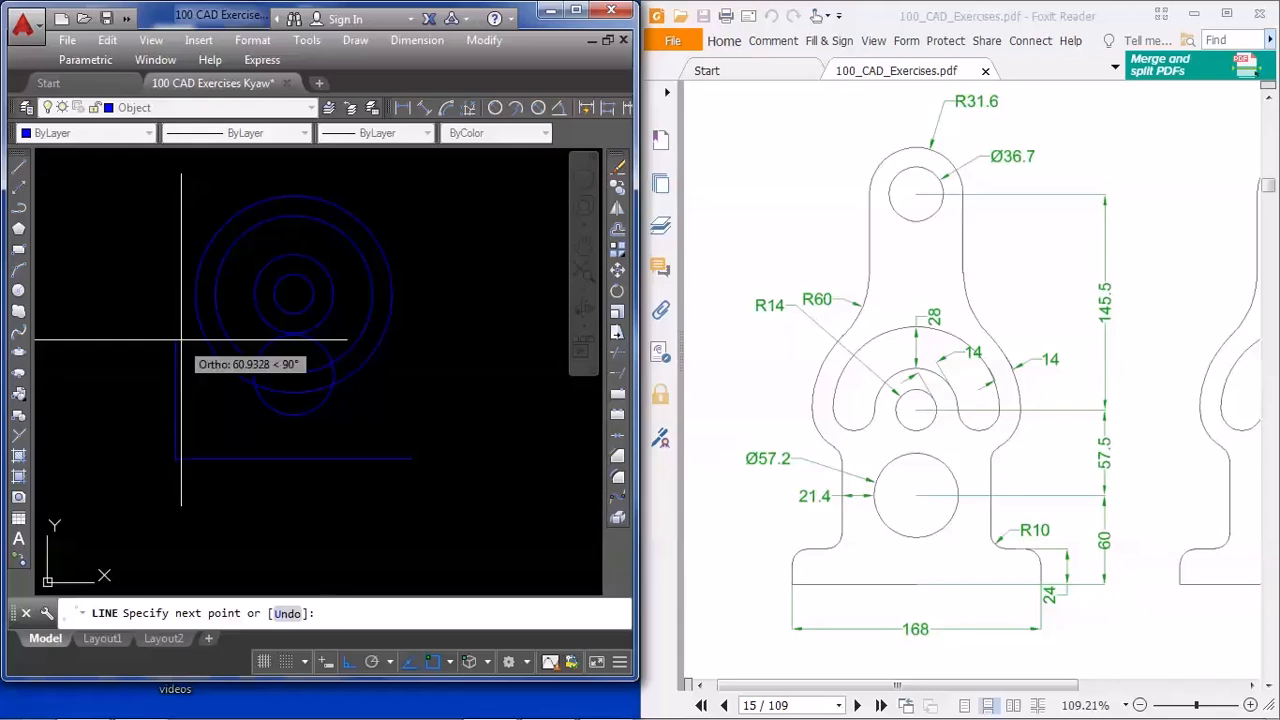
key("Return")
Draw a vertical line down from the left quadrant of the 57.2 diameter circle, stopping short of the base line
middle_click_drag(323, 463, 268, 527)
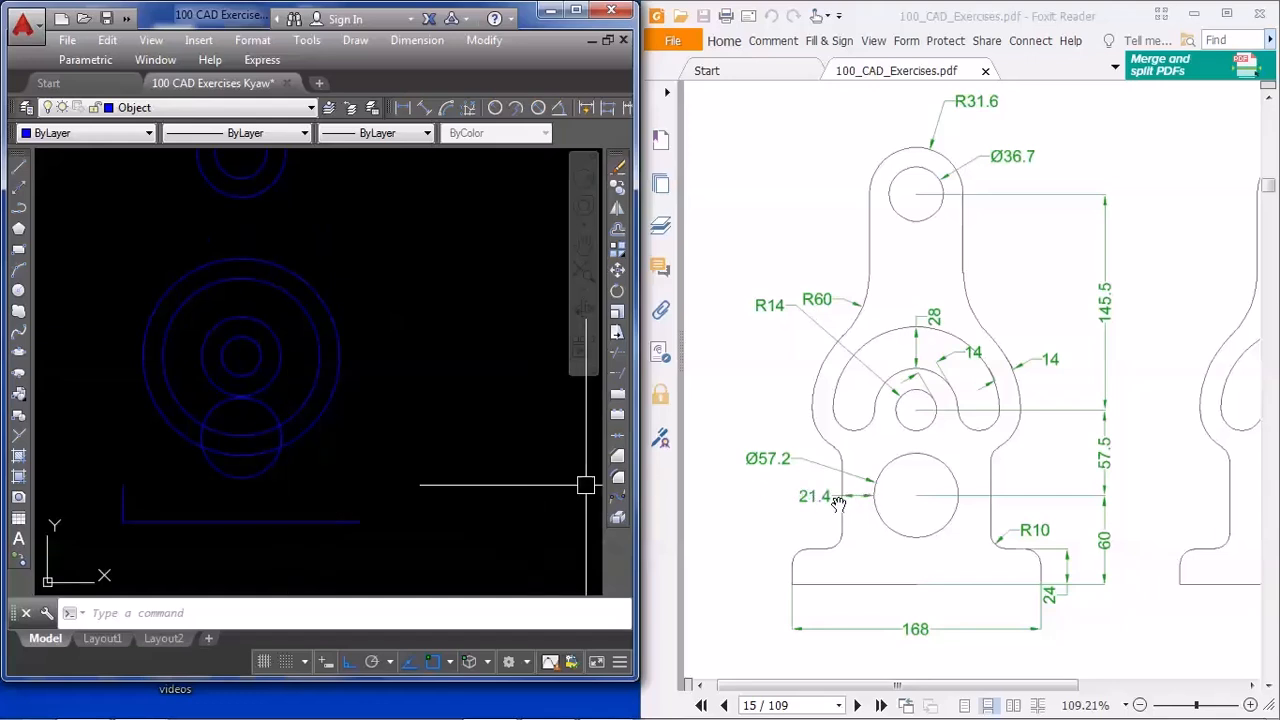
middle_click_drag(425, 417, 438, 415)
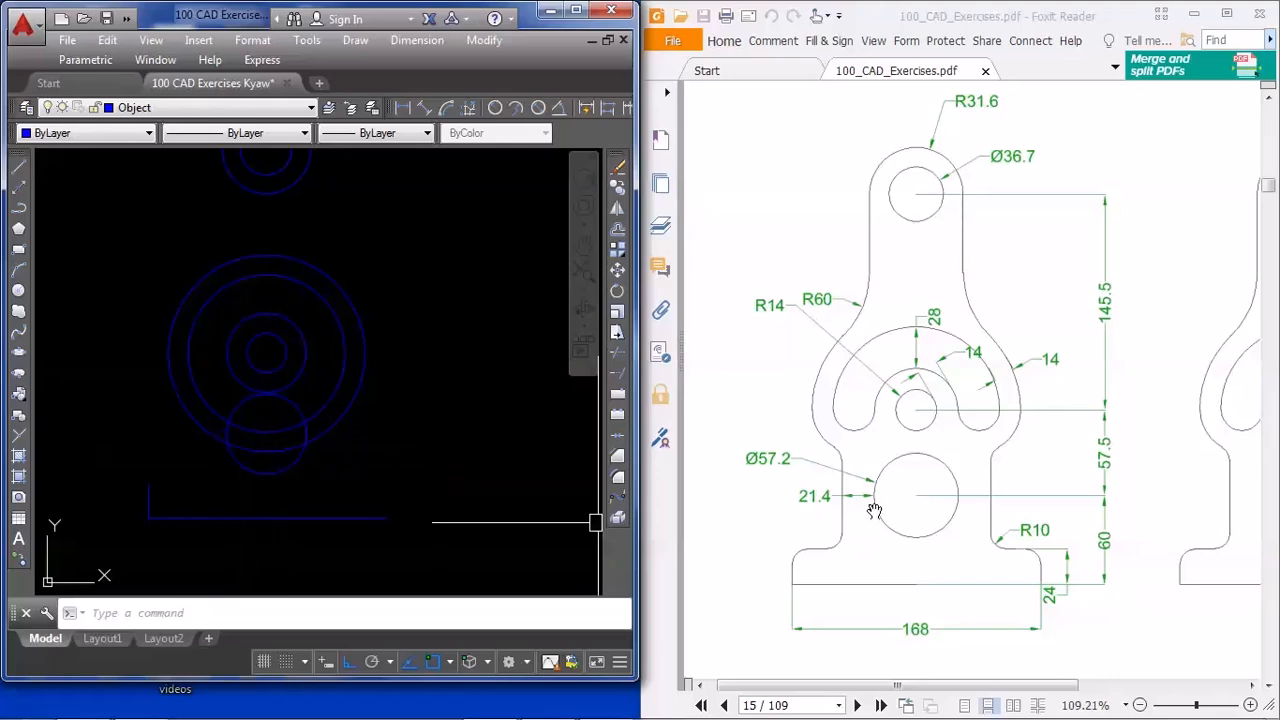
scroll(300, 480, "up", 3)
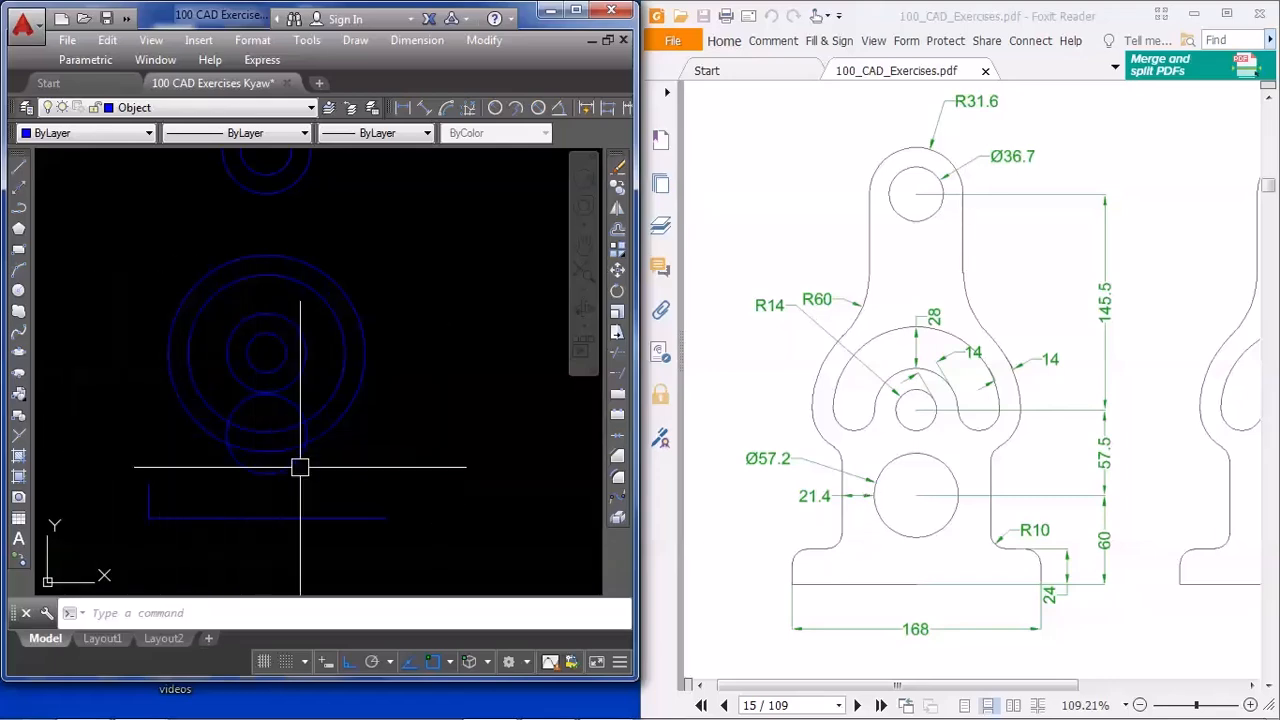
scroll(474, 468, "down", 2)
type("1")
key("Return")
scroll(329, 443, "up", 3)
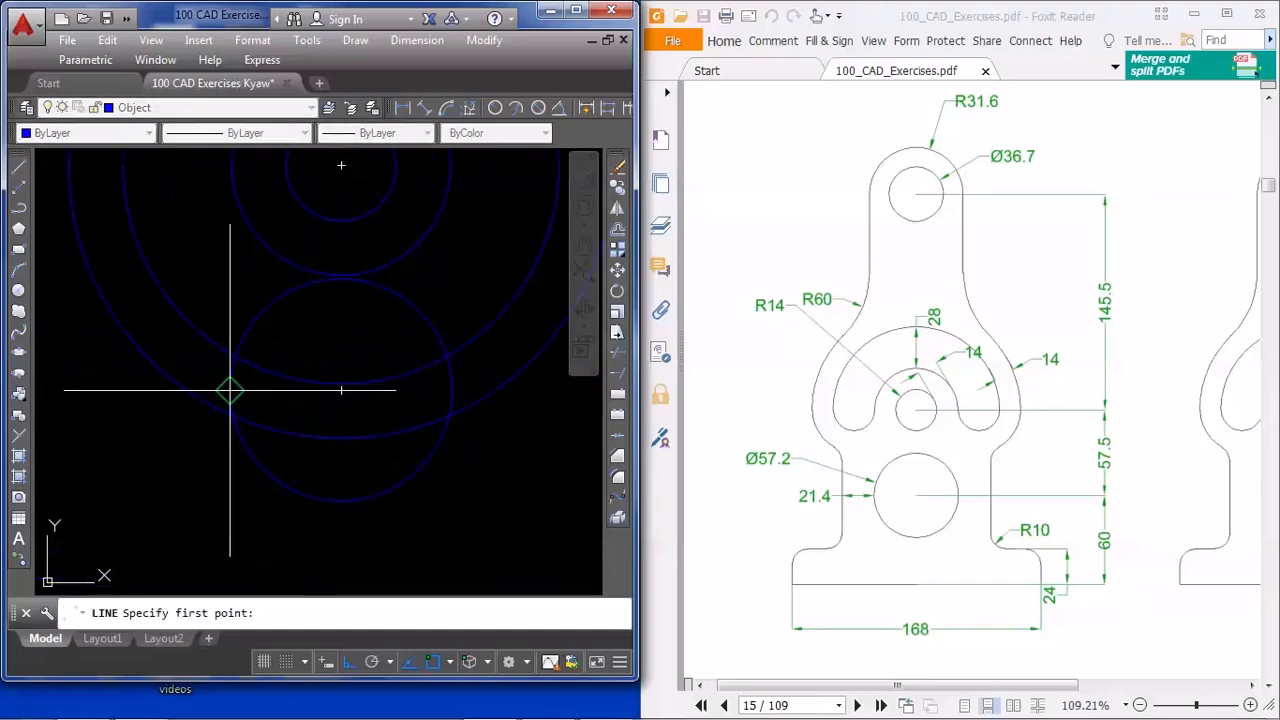
left_click(220, 410)
scroll(231, 320, "down", 3)
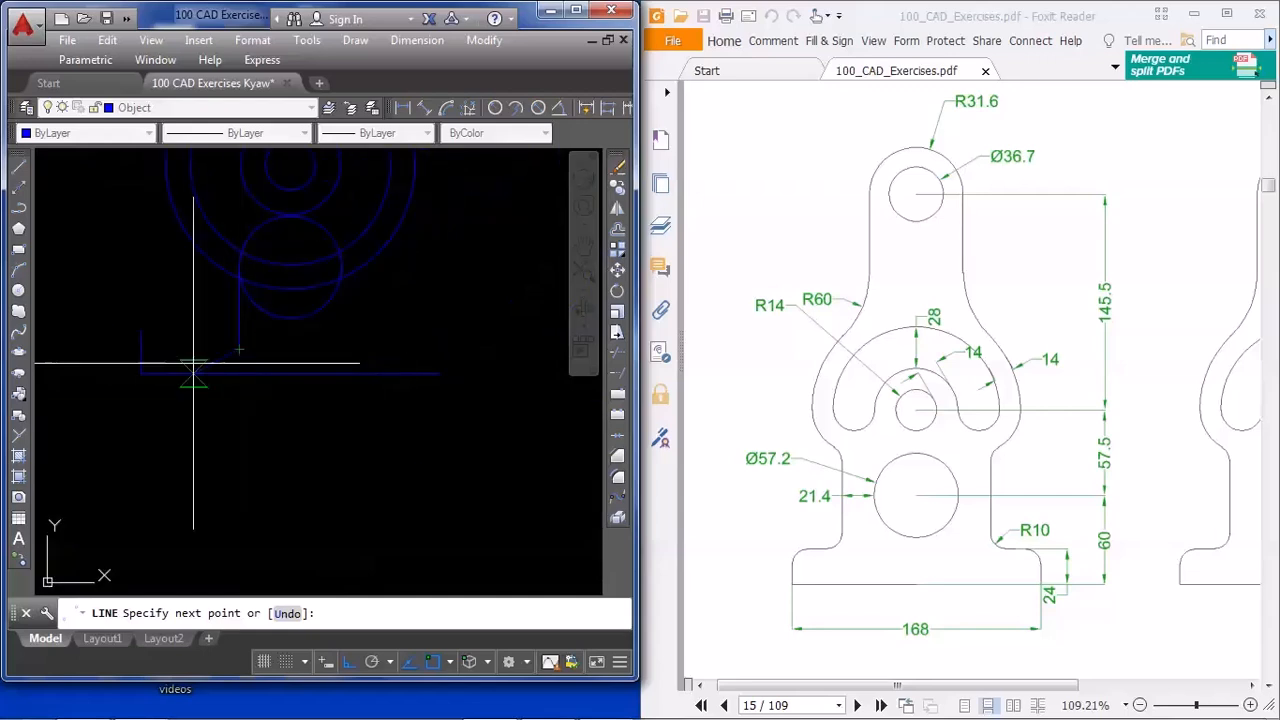
key("Escape")
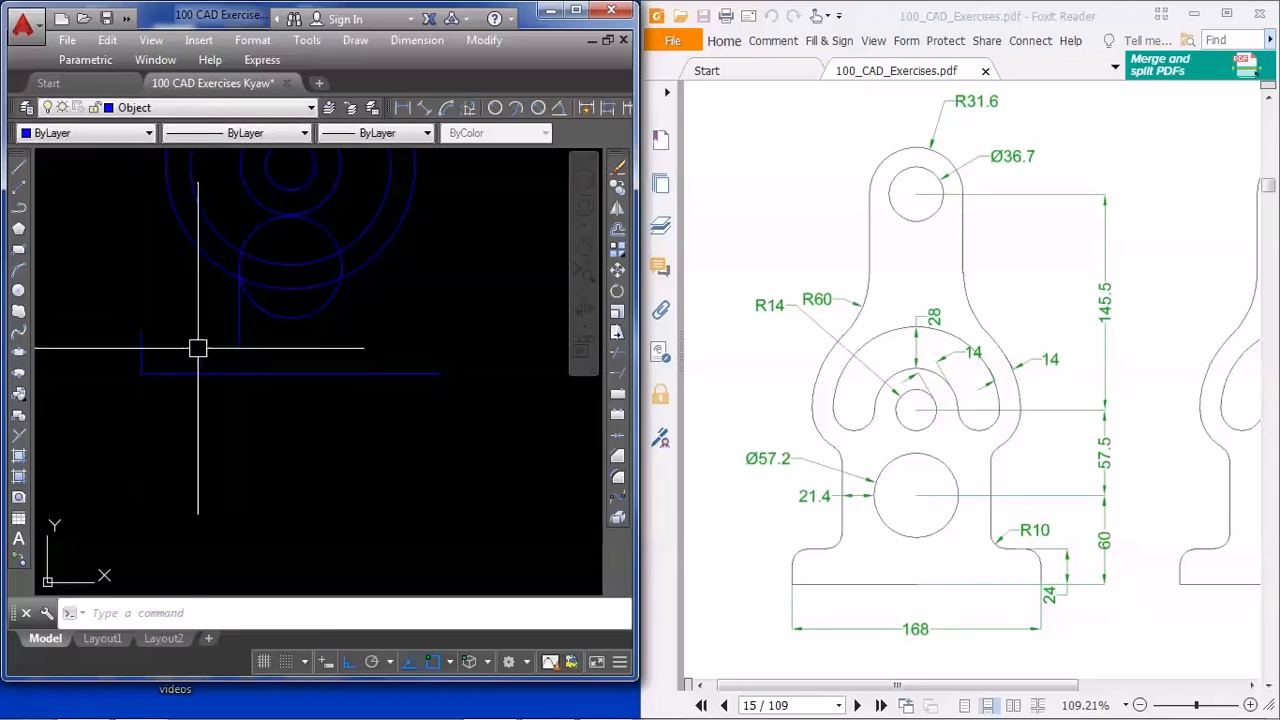
Move the vertical line at the 57.2 diameter circle's quadrant 21.4 units to the left
left_click(241, 328)
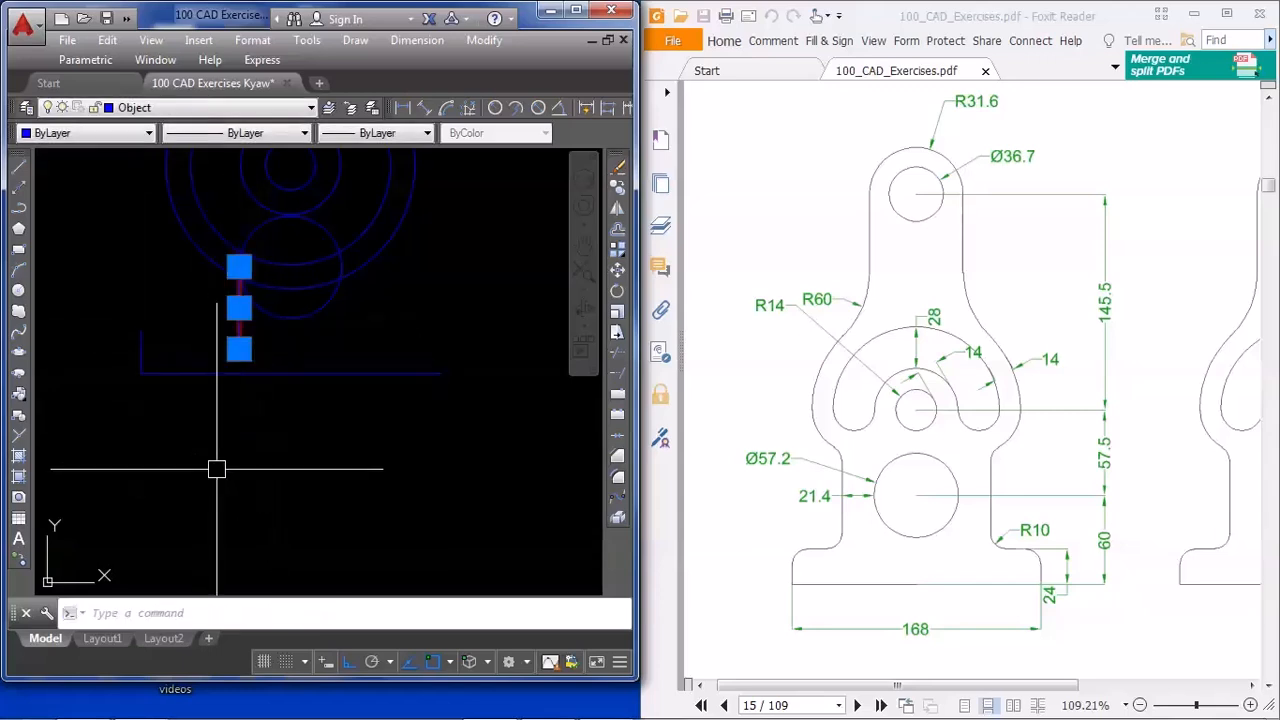
type("m")
key("Return")
left_click(255, 462)
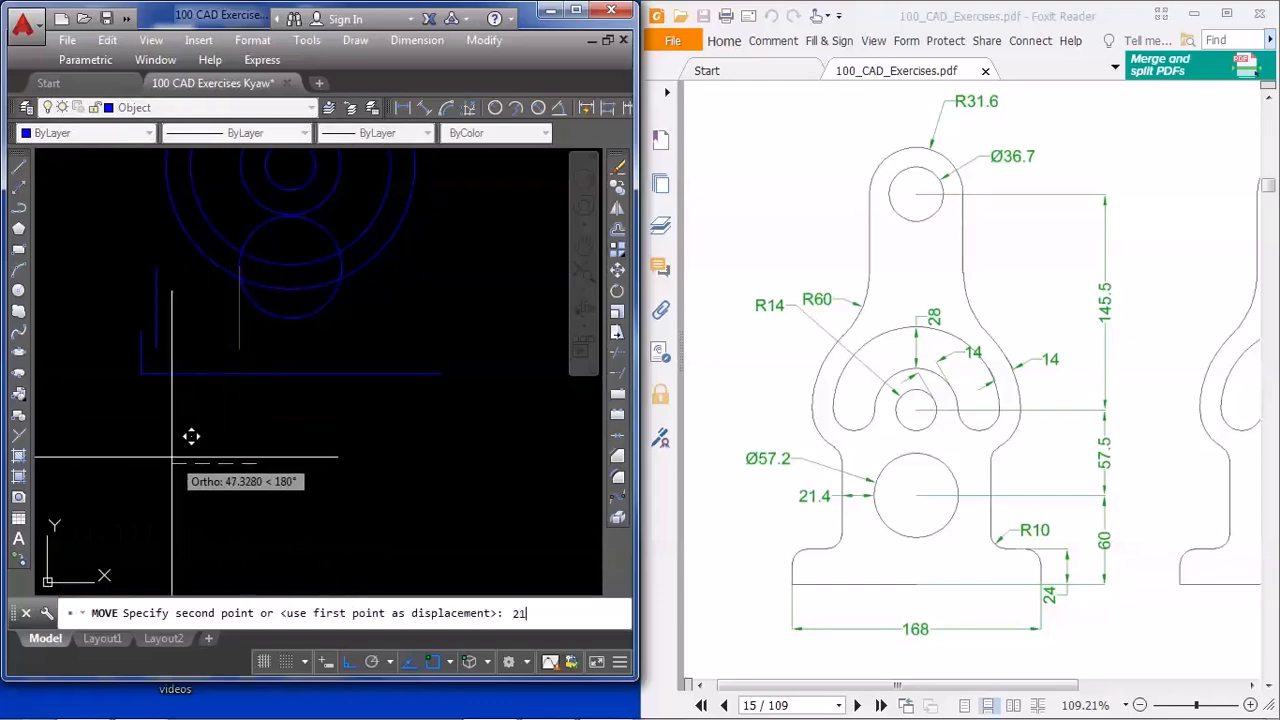
key("Return")
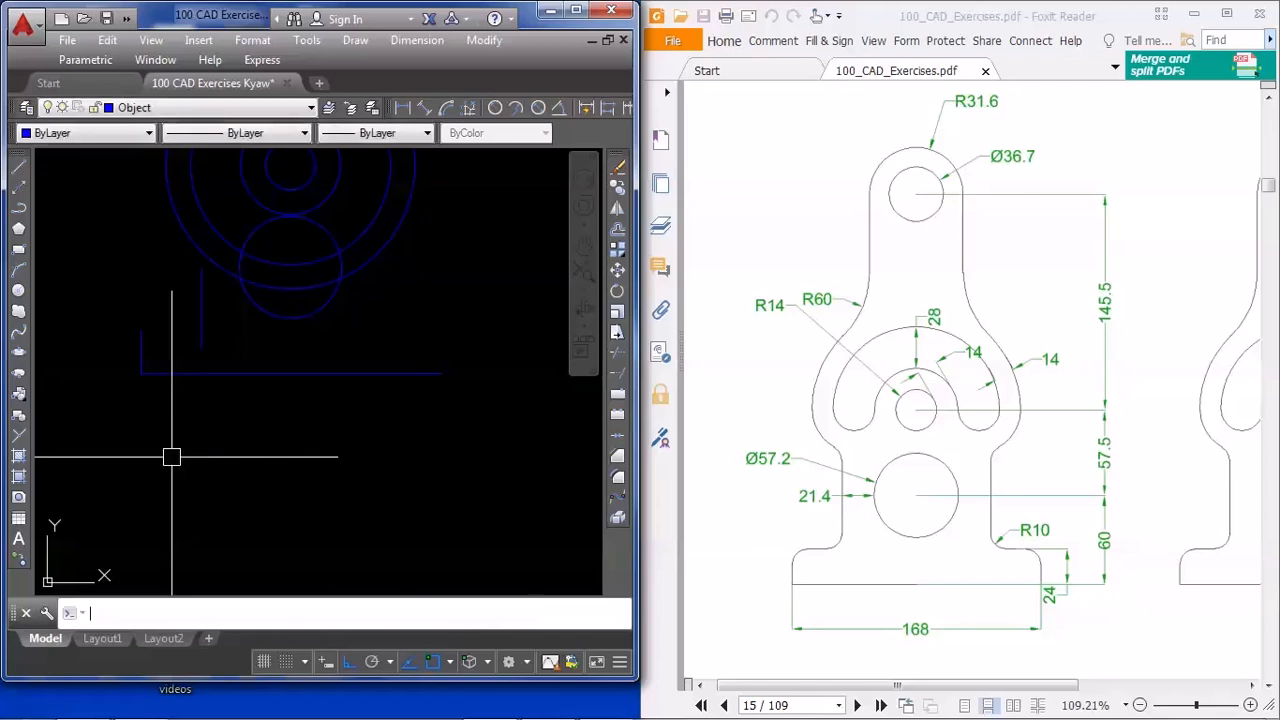
Draw a horizontal line about 71 units long rightward from the upper end of the 24-unit line, crossing the moved vertical line
middle_click_drag(214, 386, 226, 461)
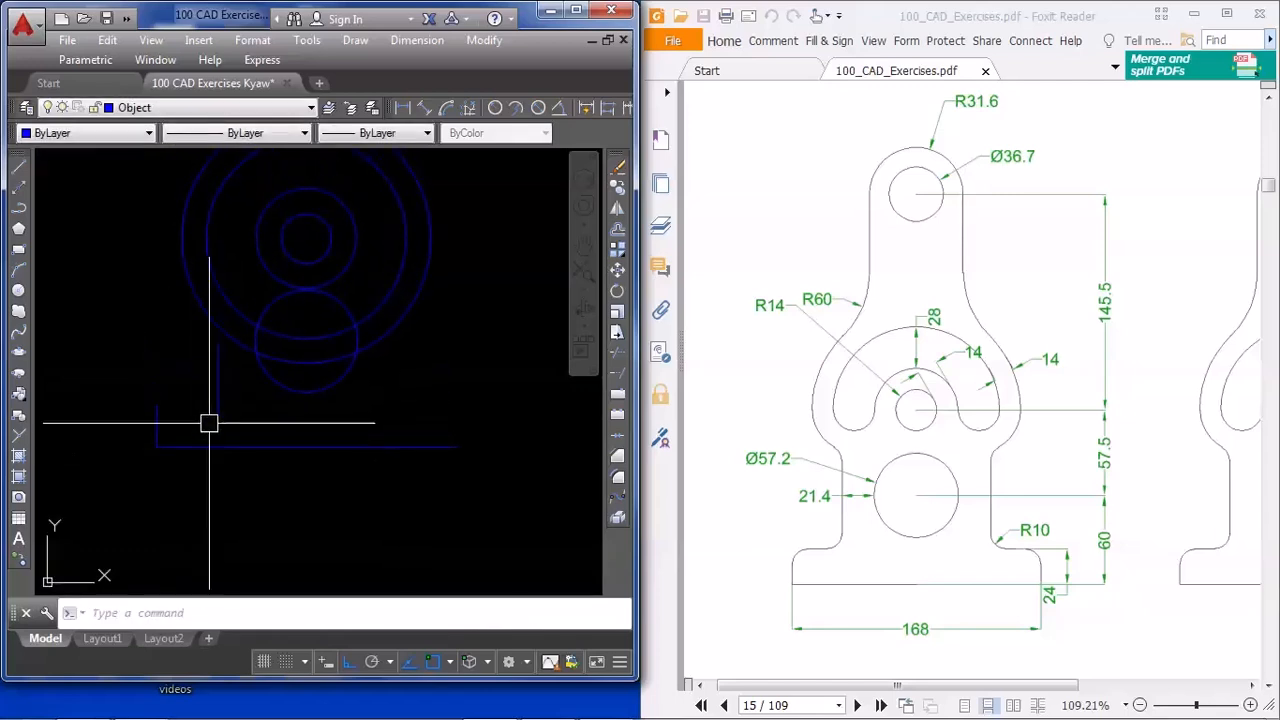
scroll(190, 428, "up", 3)
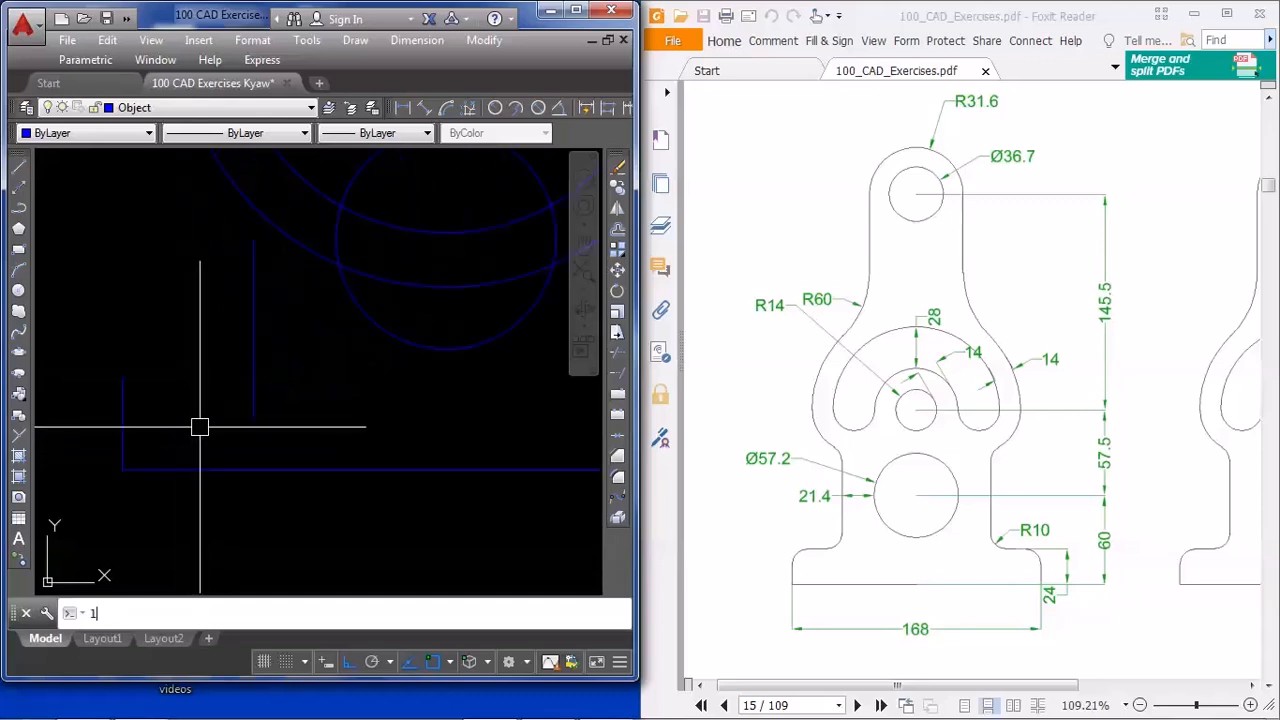
type("l")
key("Return")
left_click(122, 377)
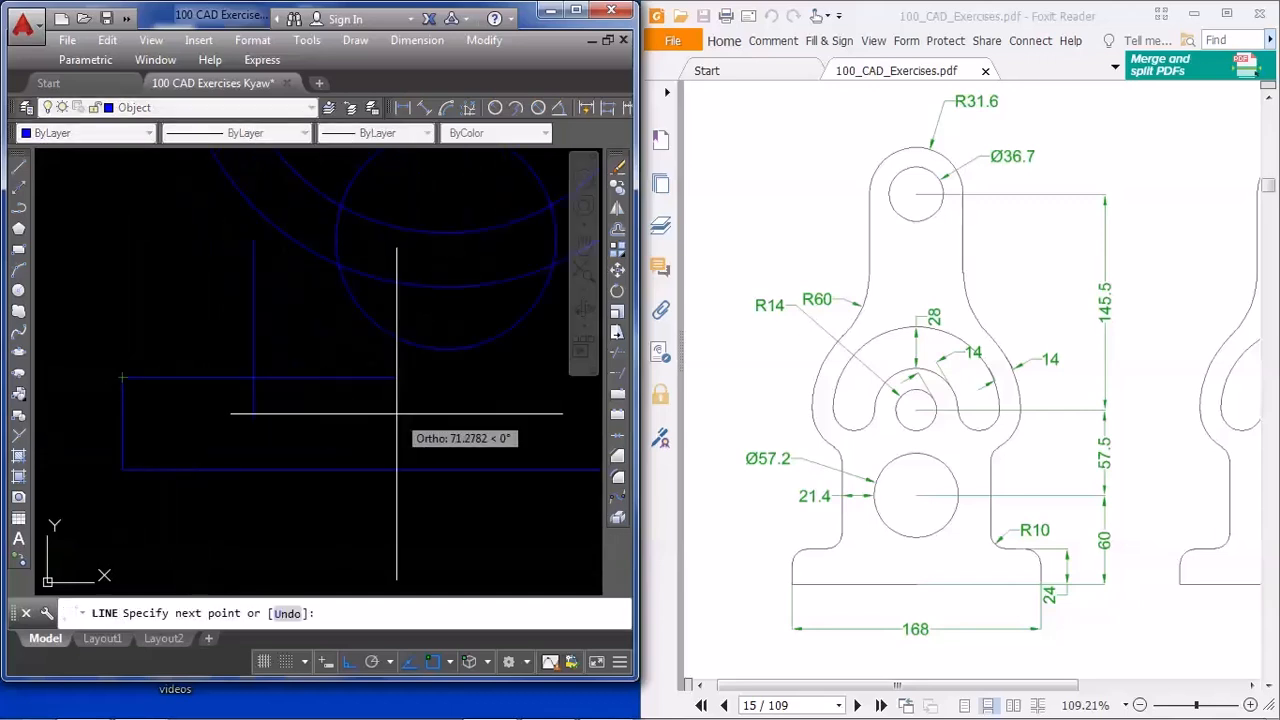
left_click(397, 412)
key("Escape")
Trim the overlapping ends of the horizontal and vertical lines so they meet in a clean corner above the base
middle_click_drag(280, 434, 280, 414)
type("tr")
key("Return")
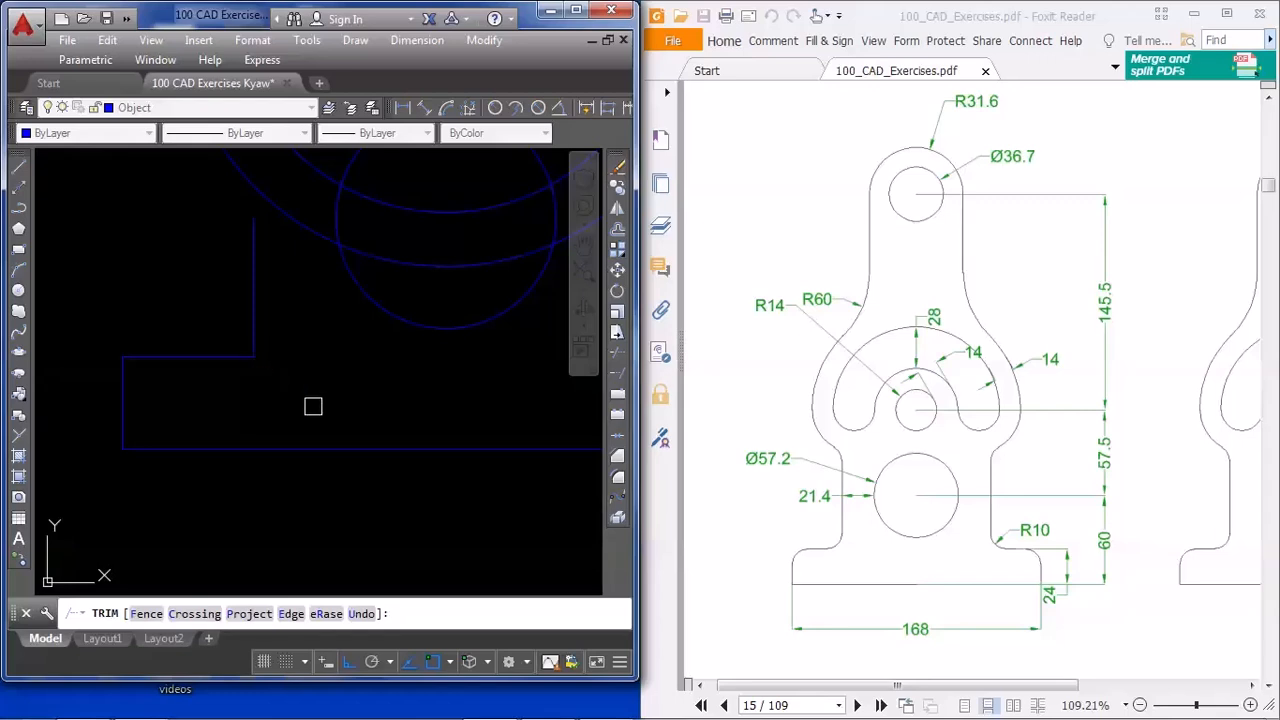
key("Escape")
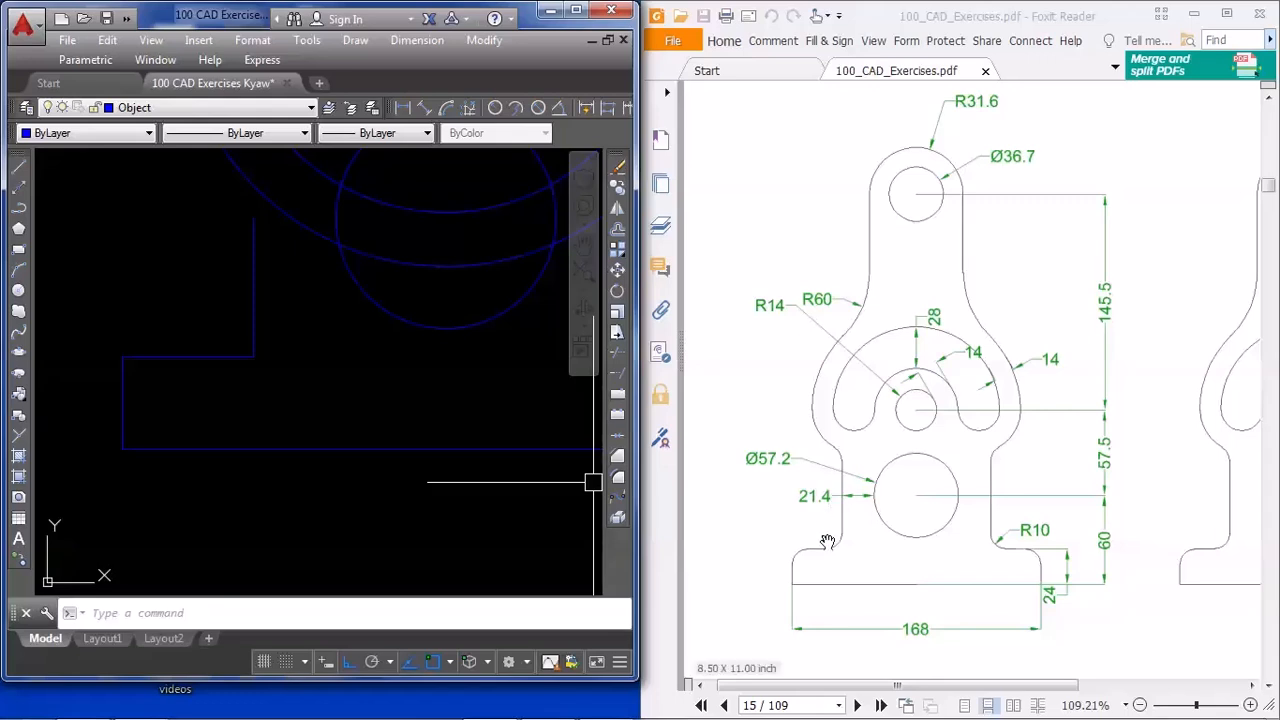
Fillet the outer upper-left corner of the base with a radius of 10
middle_click_drag(367, 395, 397, 471)
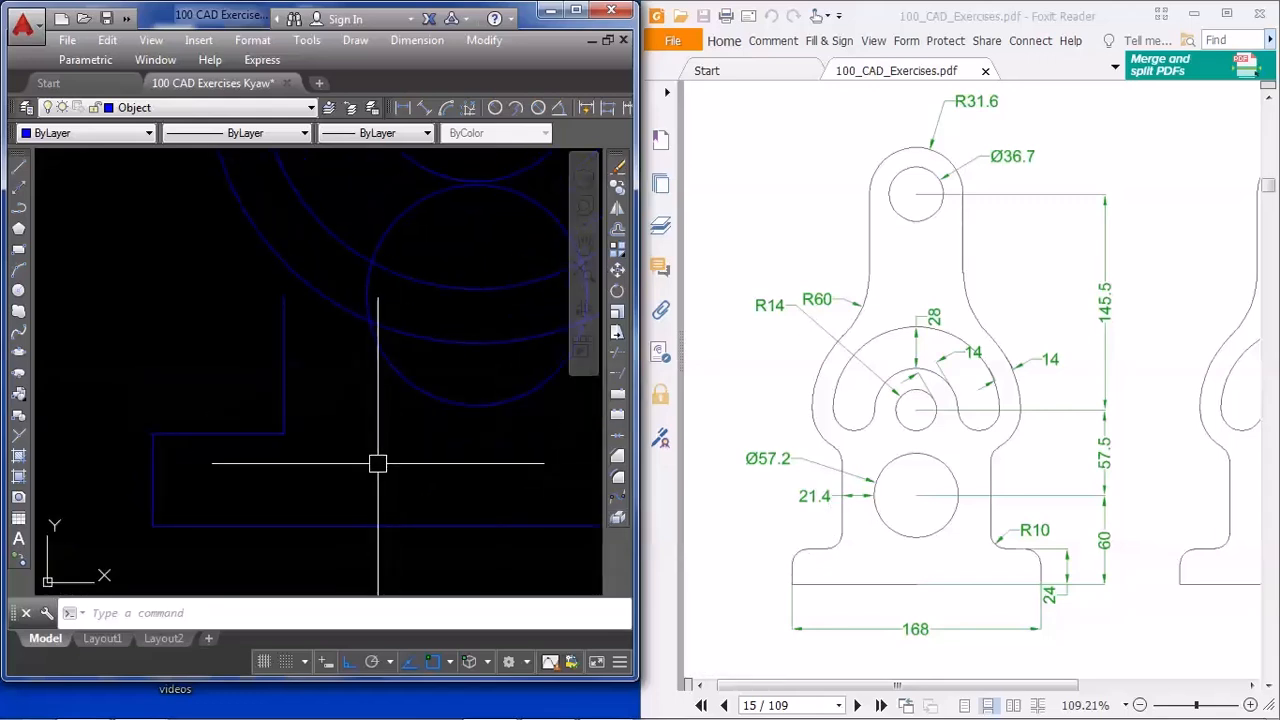
type("f")
key("Return")
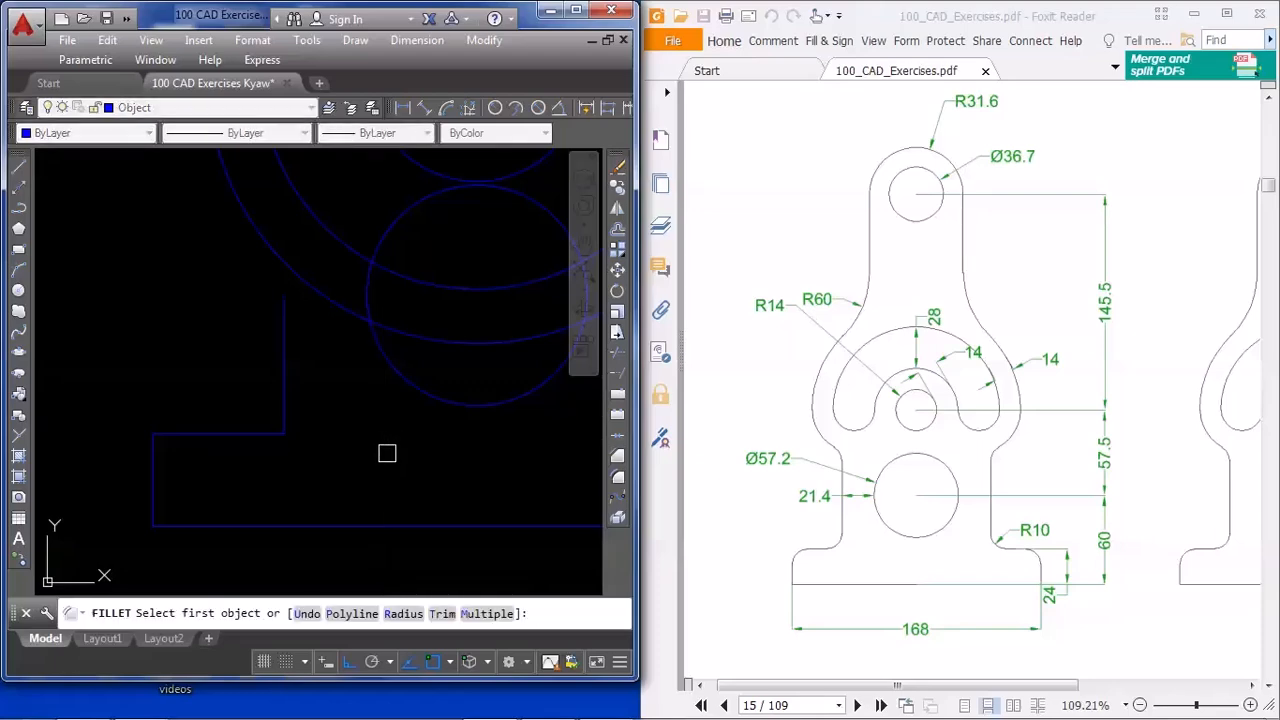
type("r")
key("Return")
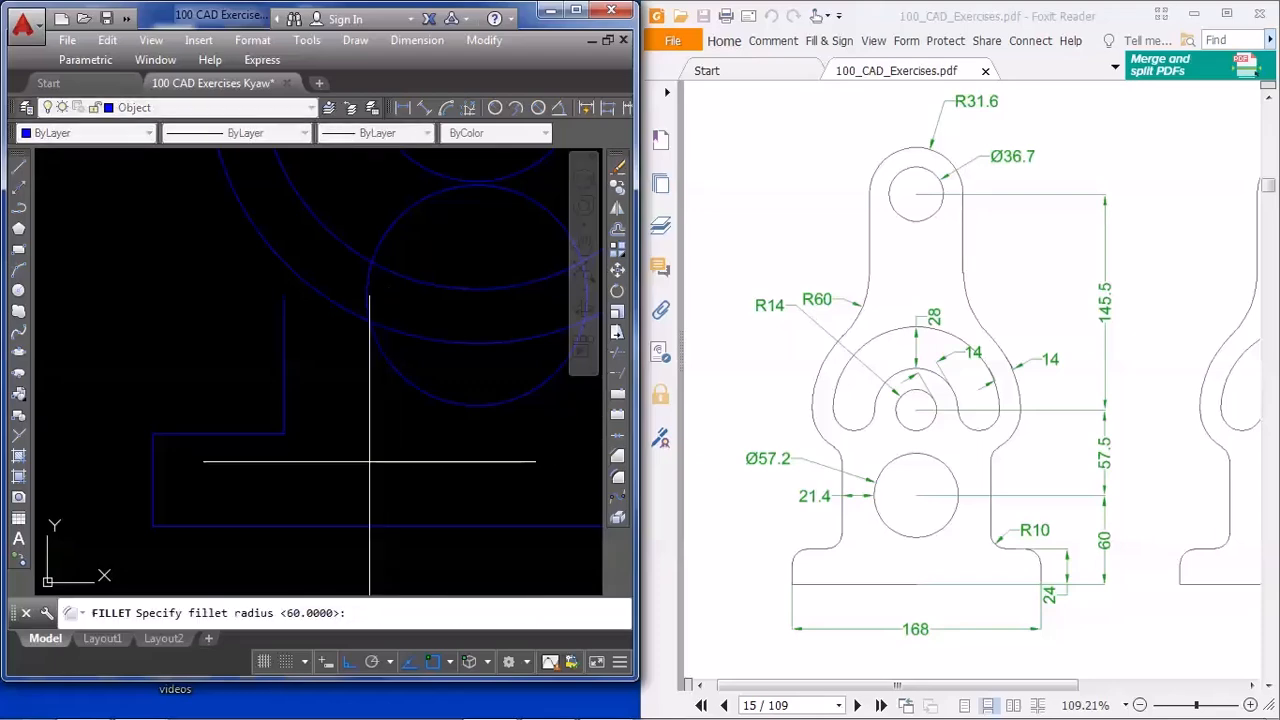
type("10")
key("Return")
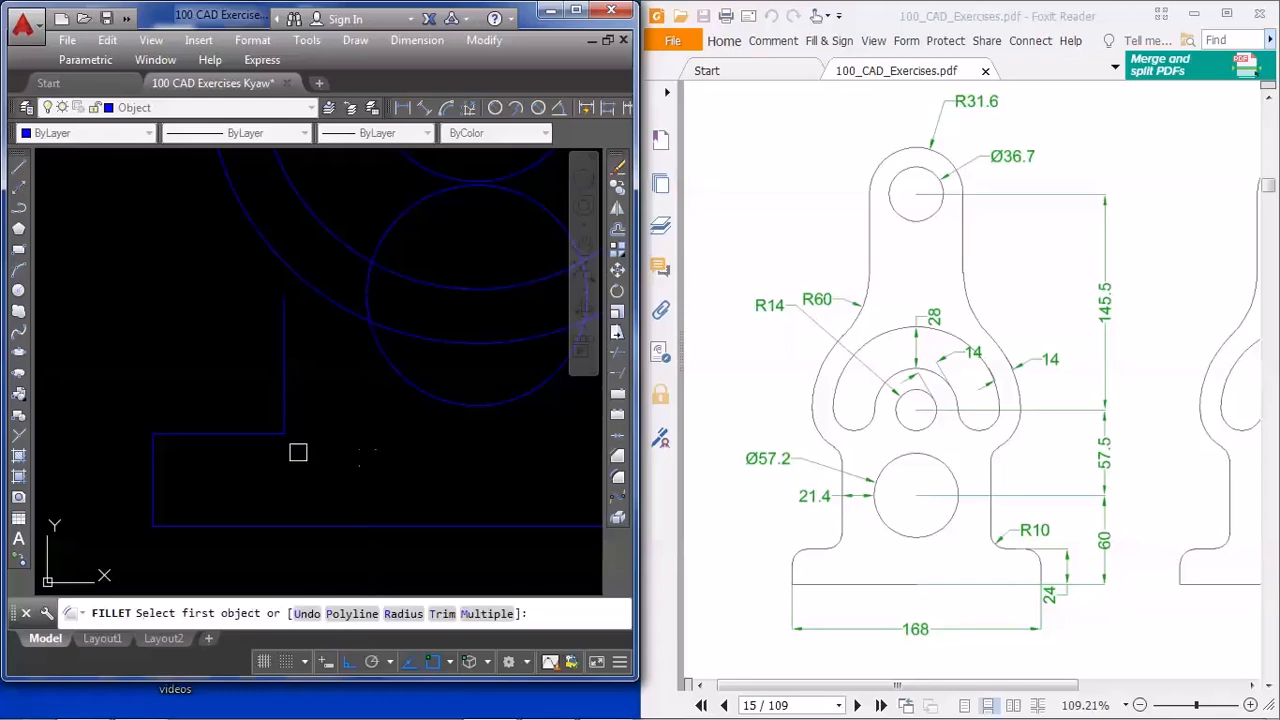
left_click(152, 465)
left_click(195, 433)
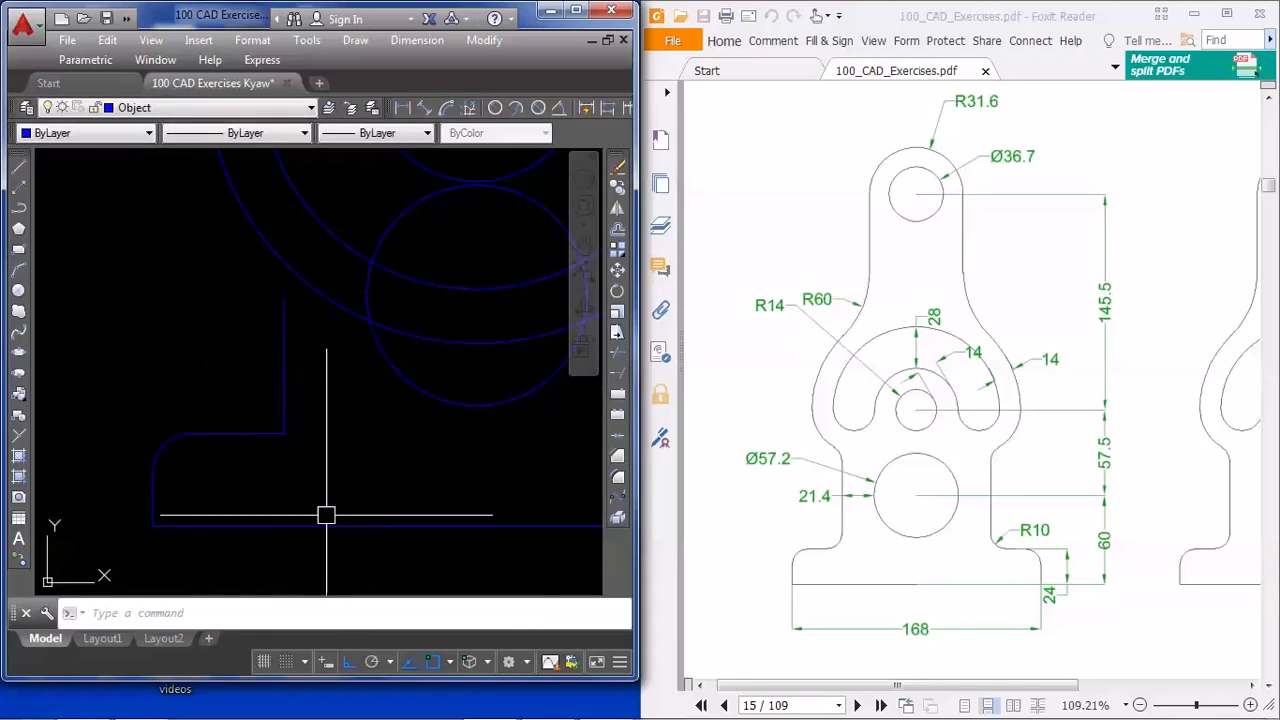
Fillet the inner corner between the base's top edge and the vertical side line with the same radius of 10
key("Return")
left_click(283, 393)
left_click(262, 433)
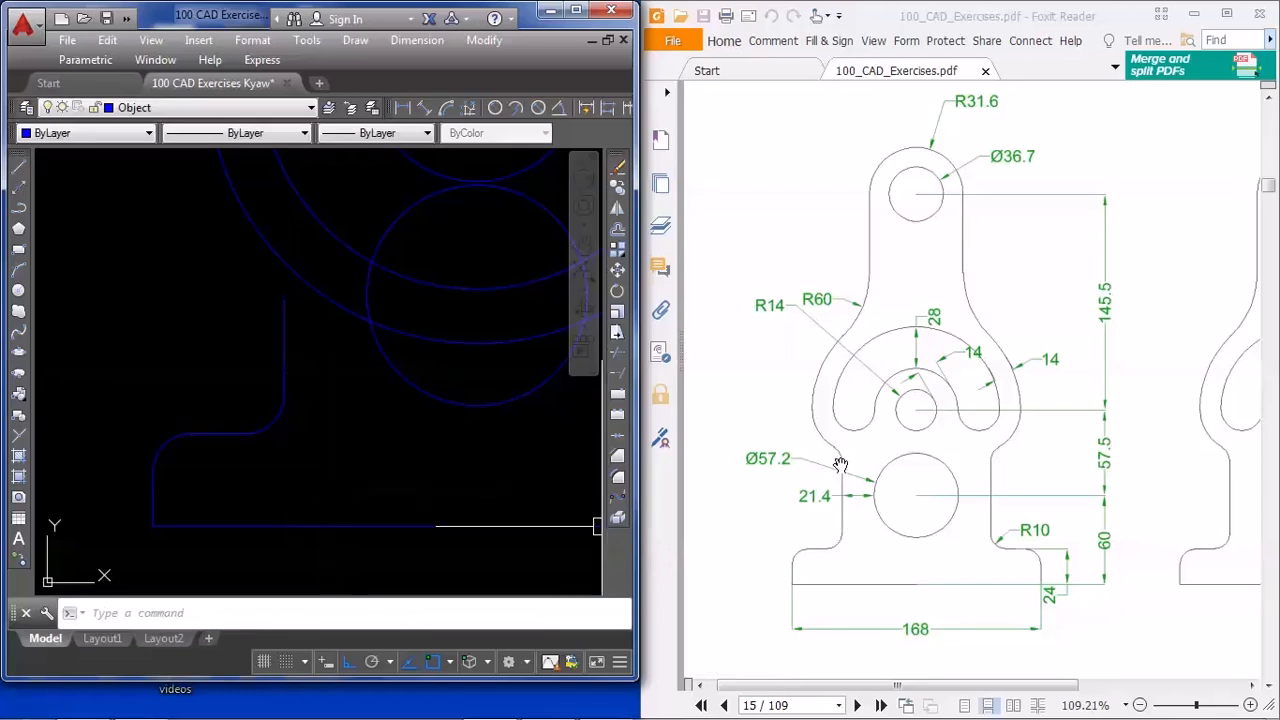
Fillet the base's vertical side line into the large outer circle with a radius of 10
middle_click_drag(328, 383, 308, 476)
middle_click_drag(286, 427, 274, 480)
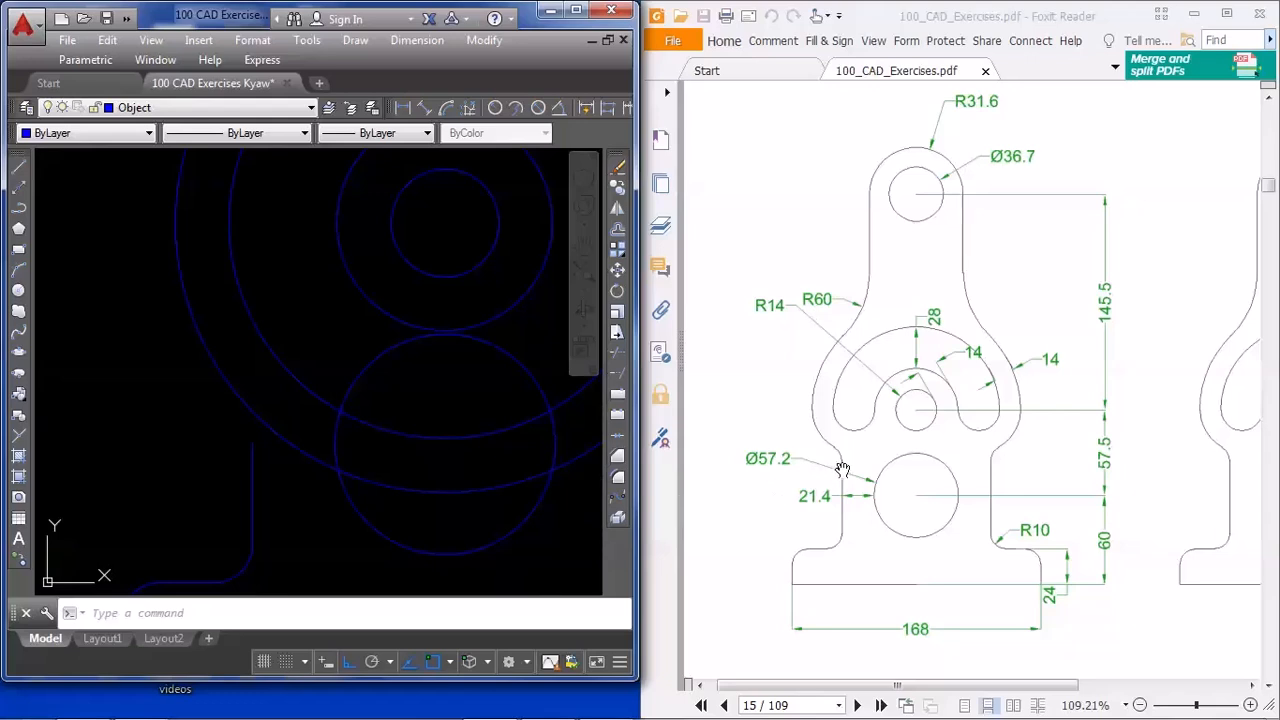
type("f")
key("Return")
type("r")
key("Return")
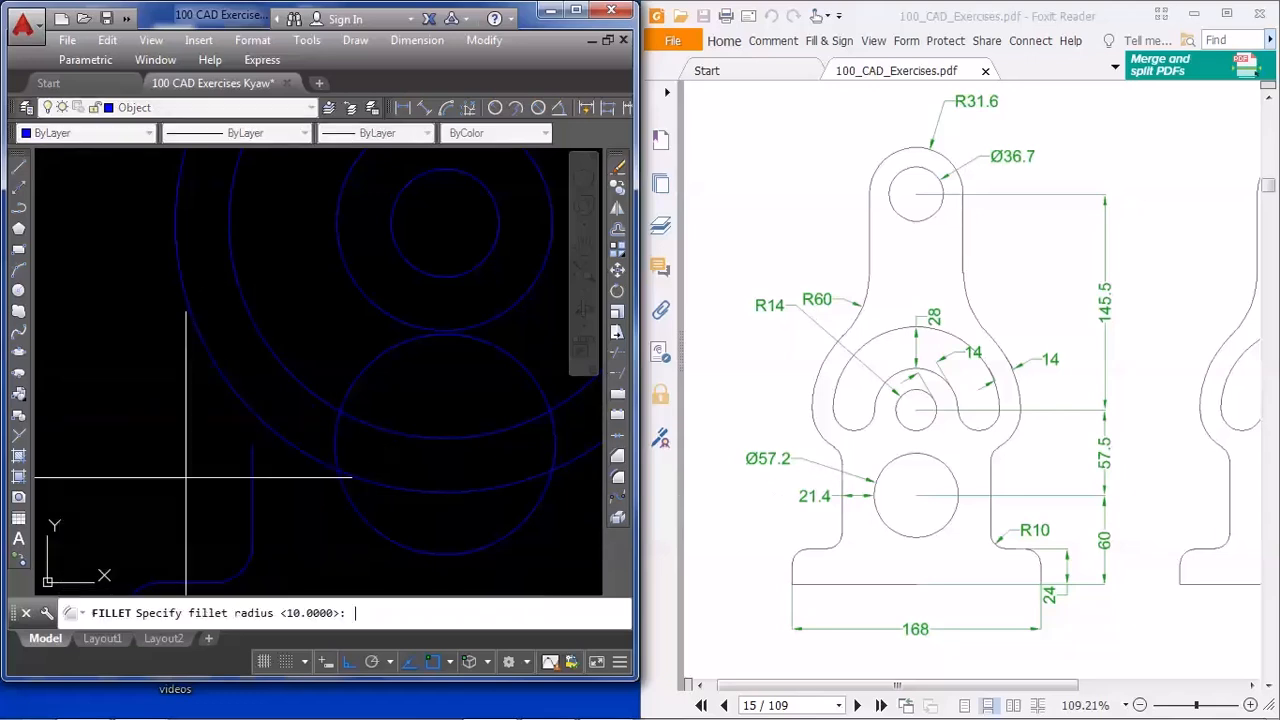
type("10")
key("Return")
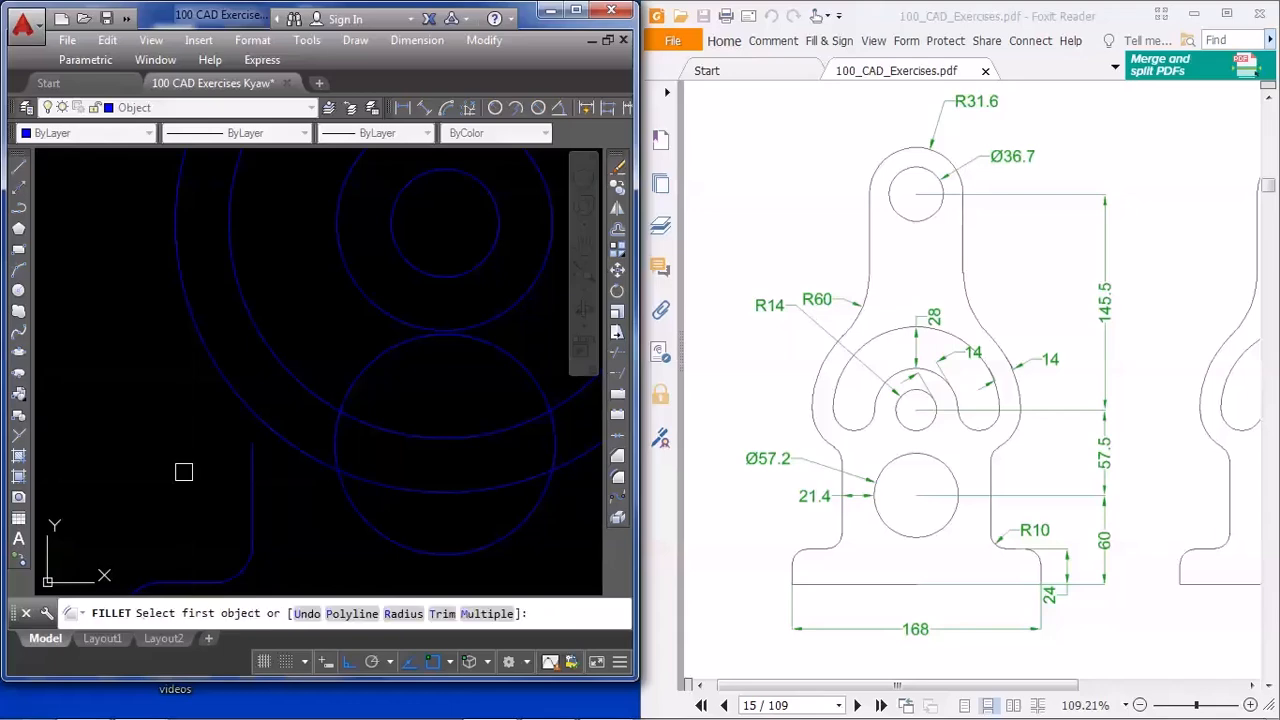
left_click(251, 487)
left_click(226, 400)
scroll(186, 514, "down", 3)
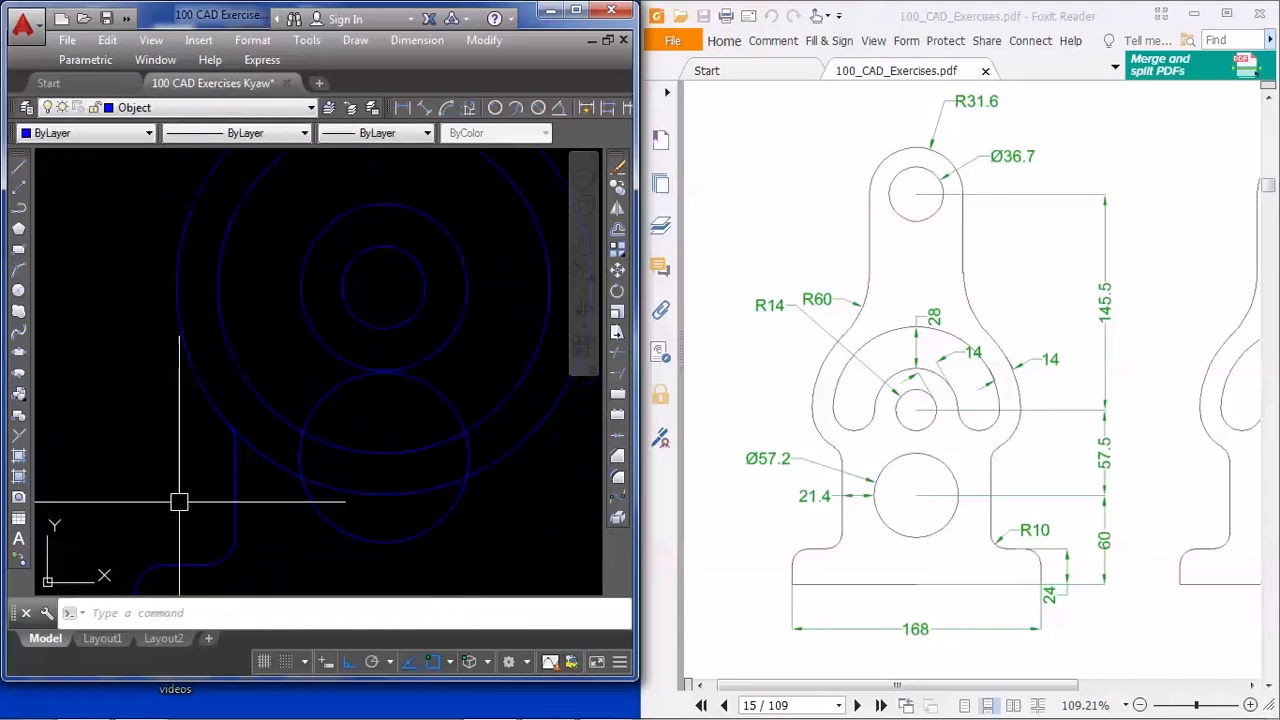
Draw a vertical line from the left quadrant of the top boss's outer circle down past the edge of the large outer circle
middle_click_drag(383, 474, 350, 534)
middle_click_drag(426, 354, 433, 450)
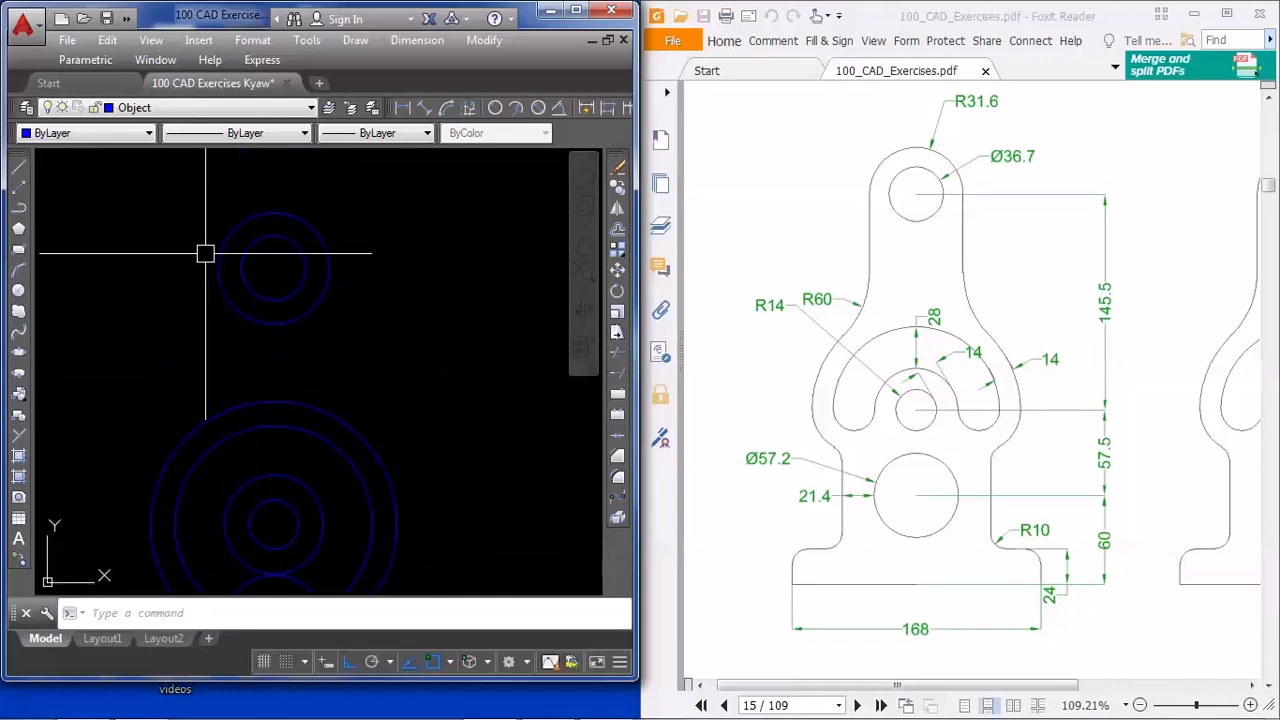
type("l")
key("Return")
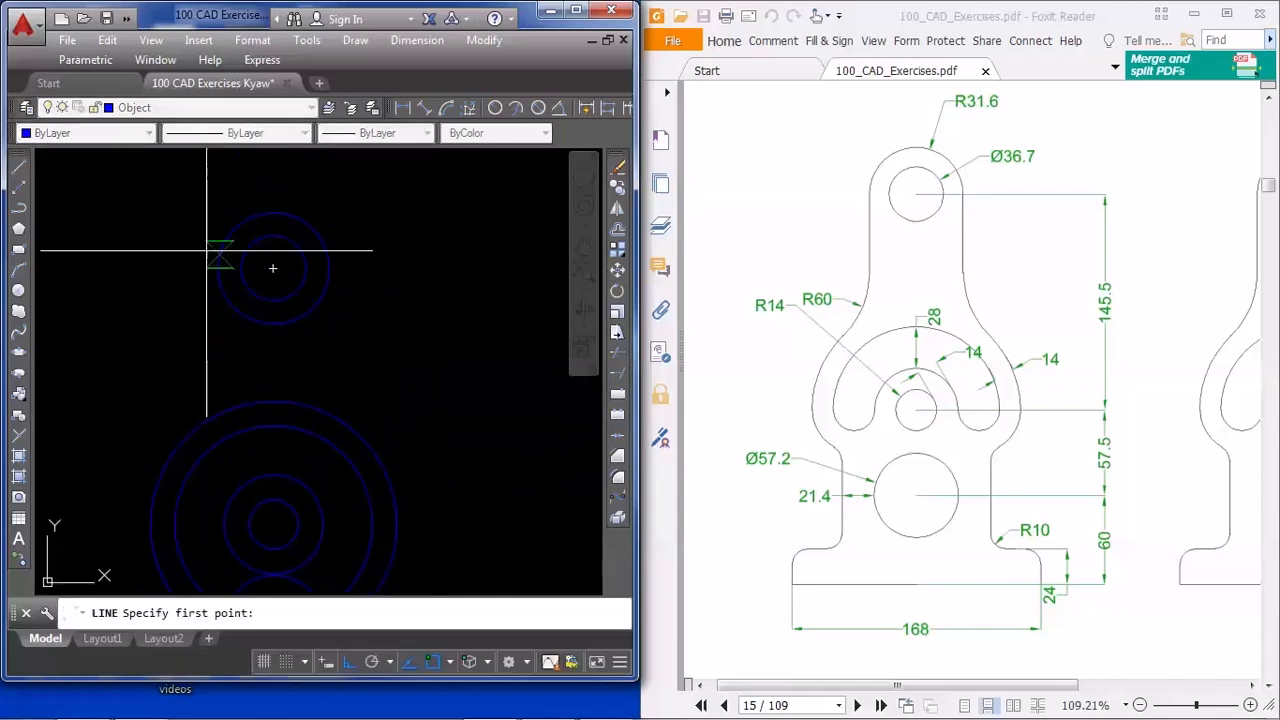
left_click(218, 268)
scroll(210, 435, "up", 3)
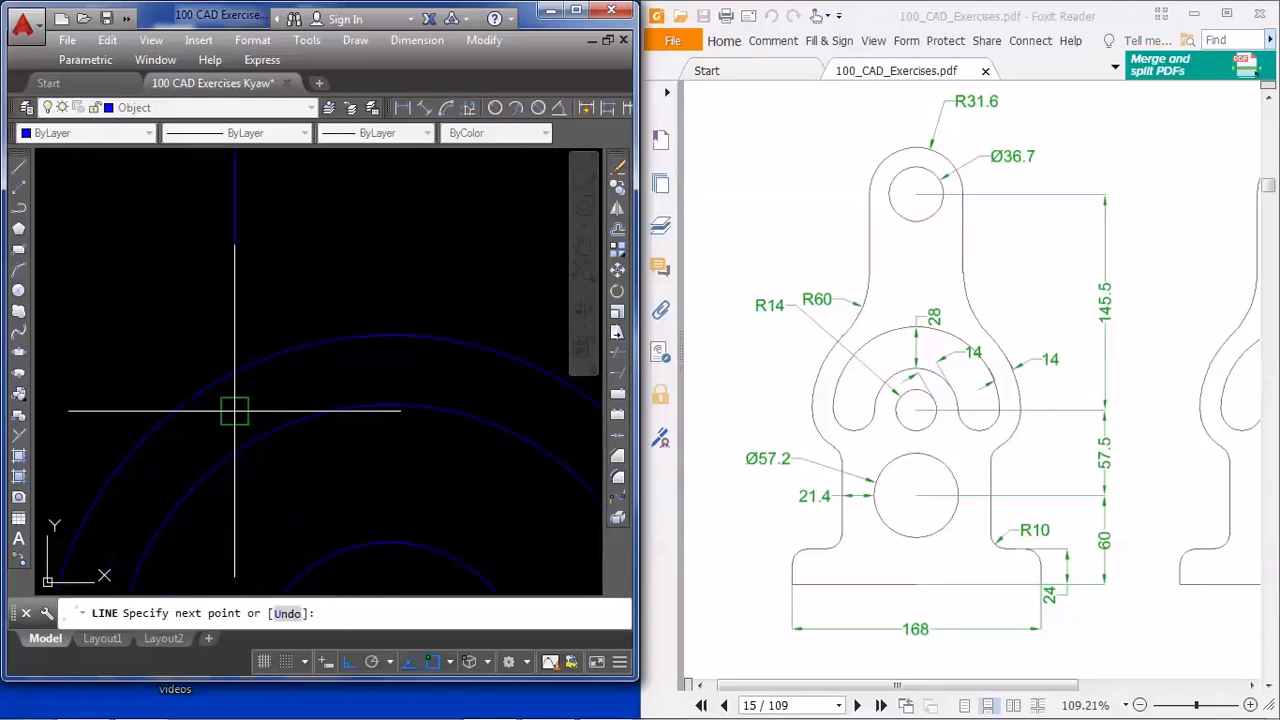
left_click(239, 422)
key("Return")
middle_click_drag(252, 401, 246, 420)
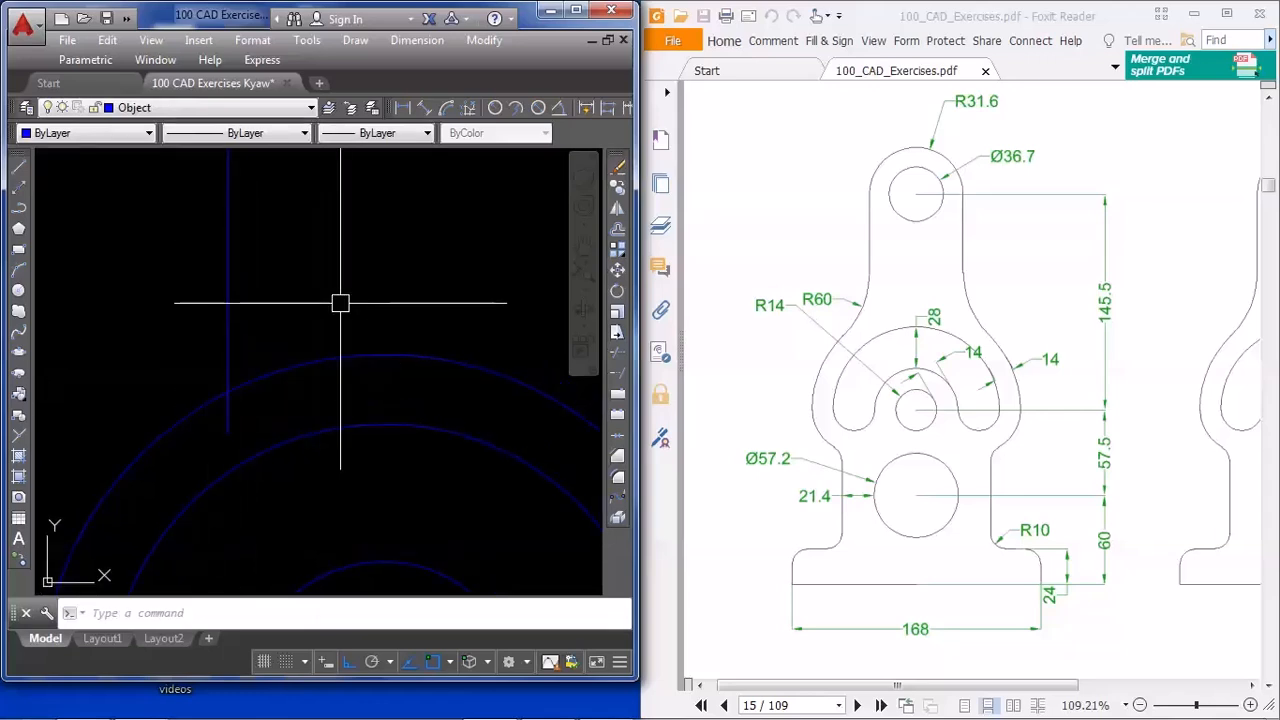
Fillet the new vertical neck line into the large outer circle with a radius of 60
type("f")
key("Return")
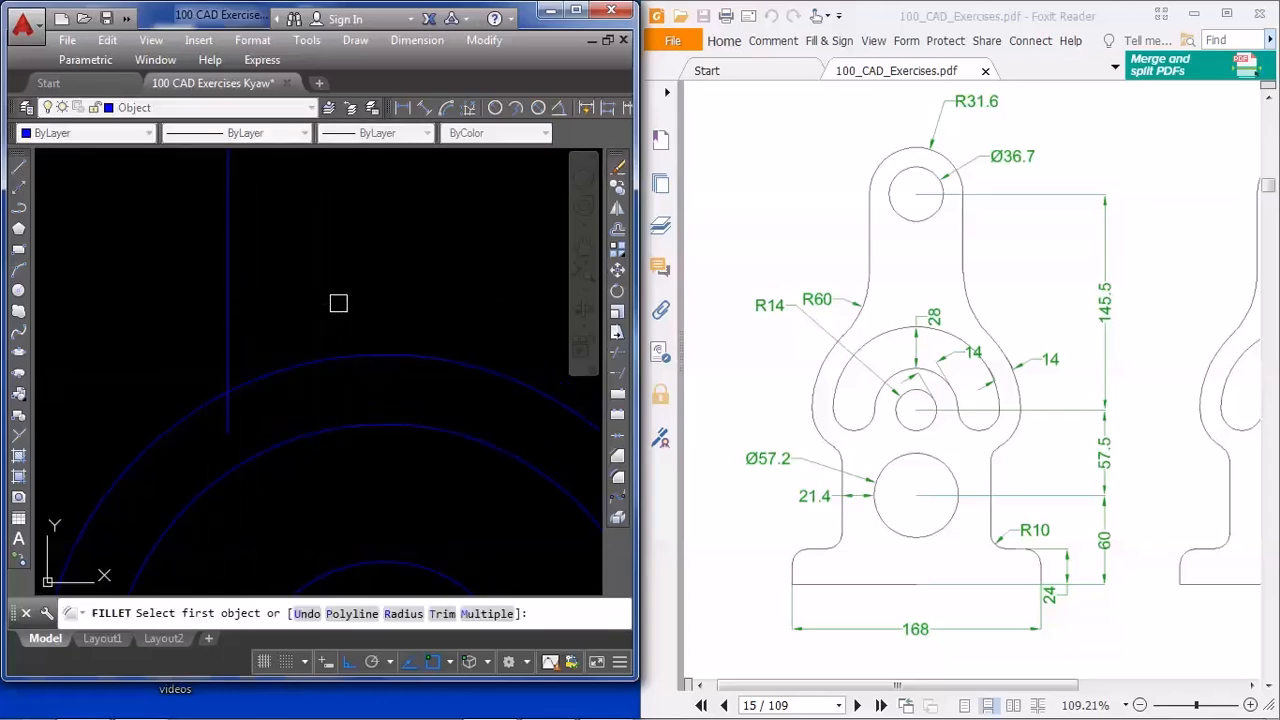
type("r")
key("Return")
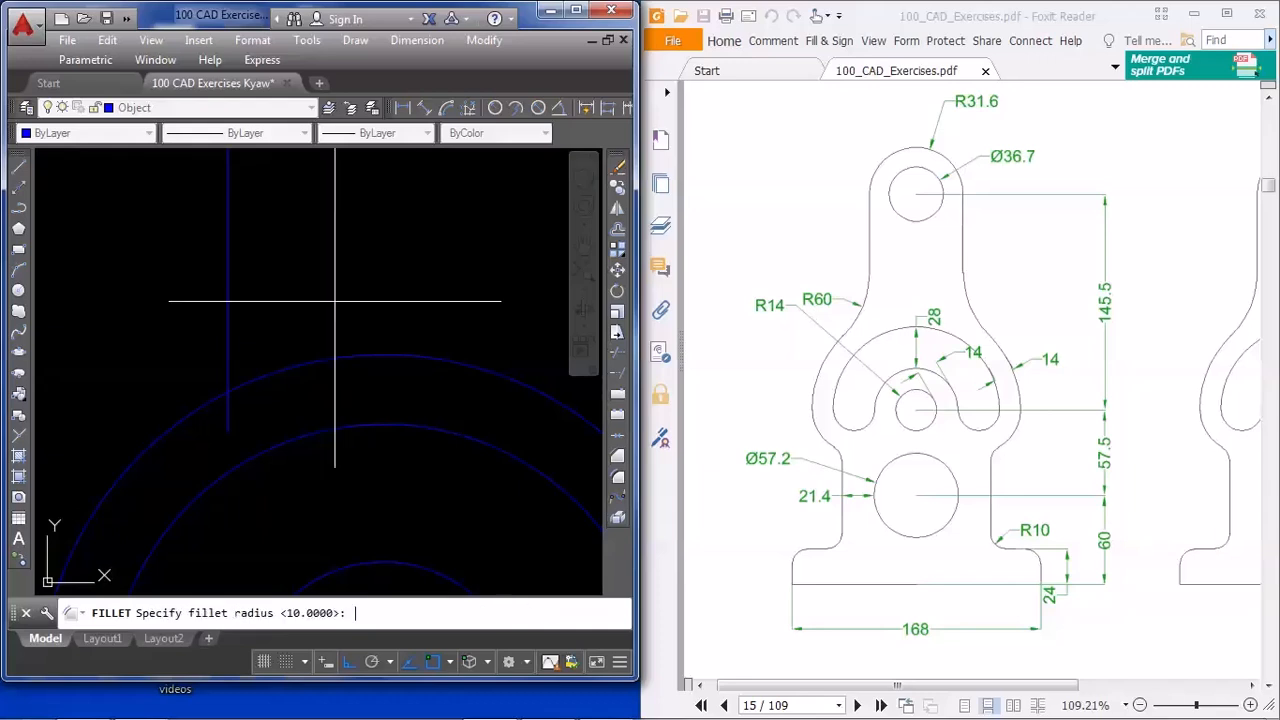
type("6")
key("Return")
left_click(186, 420)
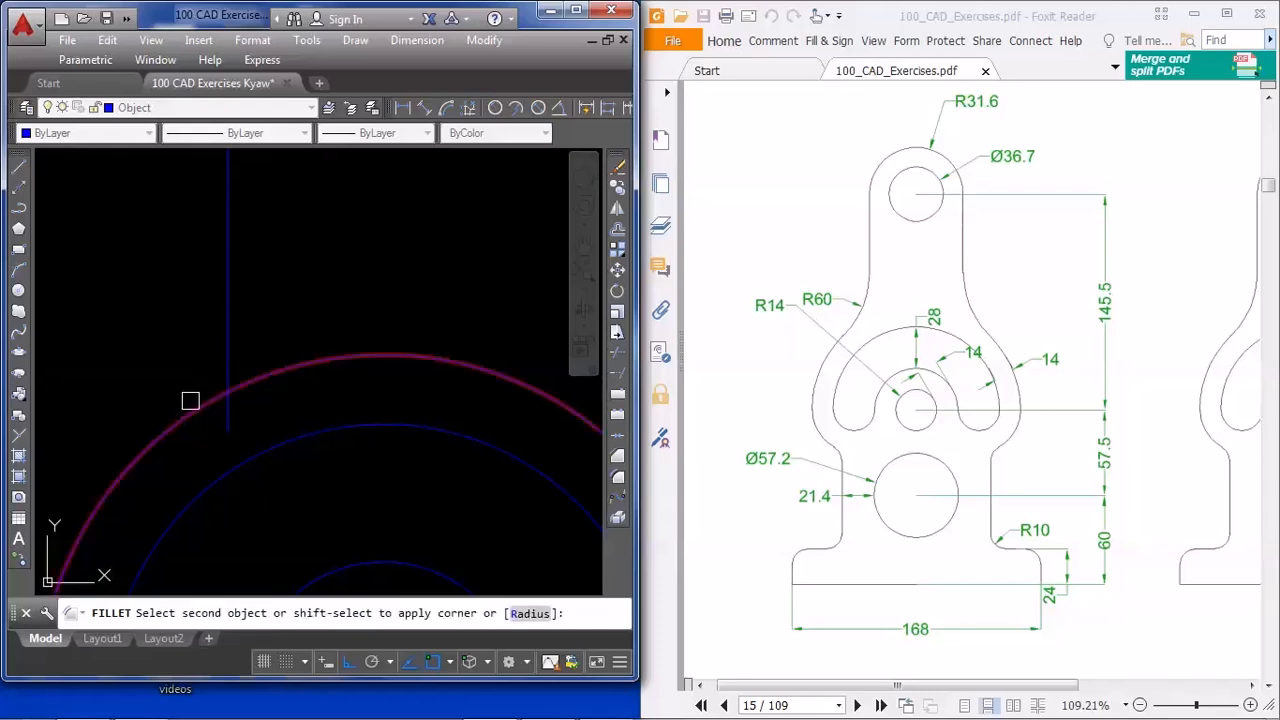
left_click(225, 322)
scroll(271, 334, "down", 4)
scroll(343, 326, "down", 2)
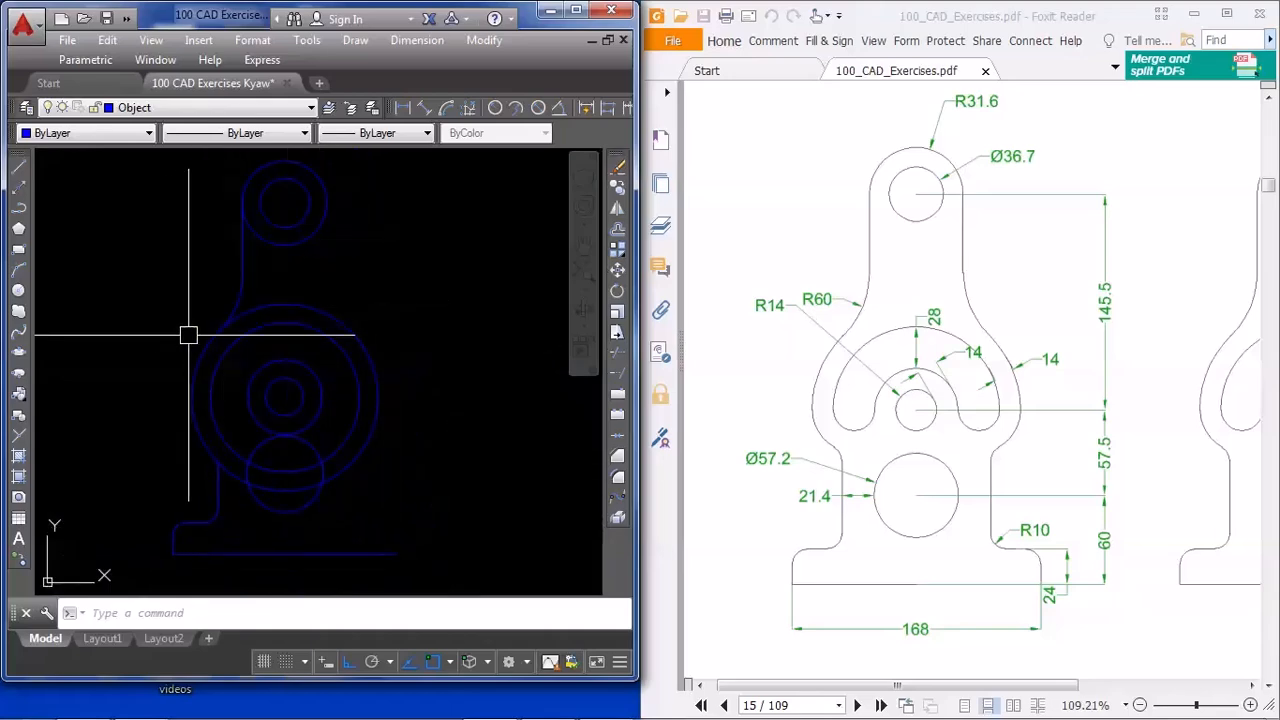
Mirror the left outline's lines and fillets about the vertical axis through the base line's midpoint, keeping the source objects
middle_click_drag(383, 469, 368, 471)
middle_click_drag(186, 516, 210, 524)
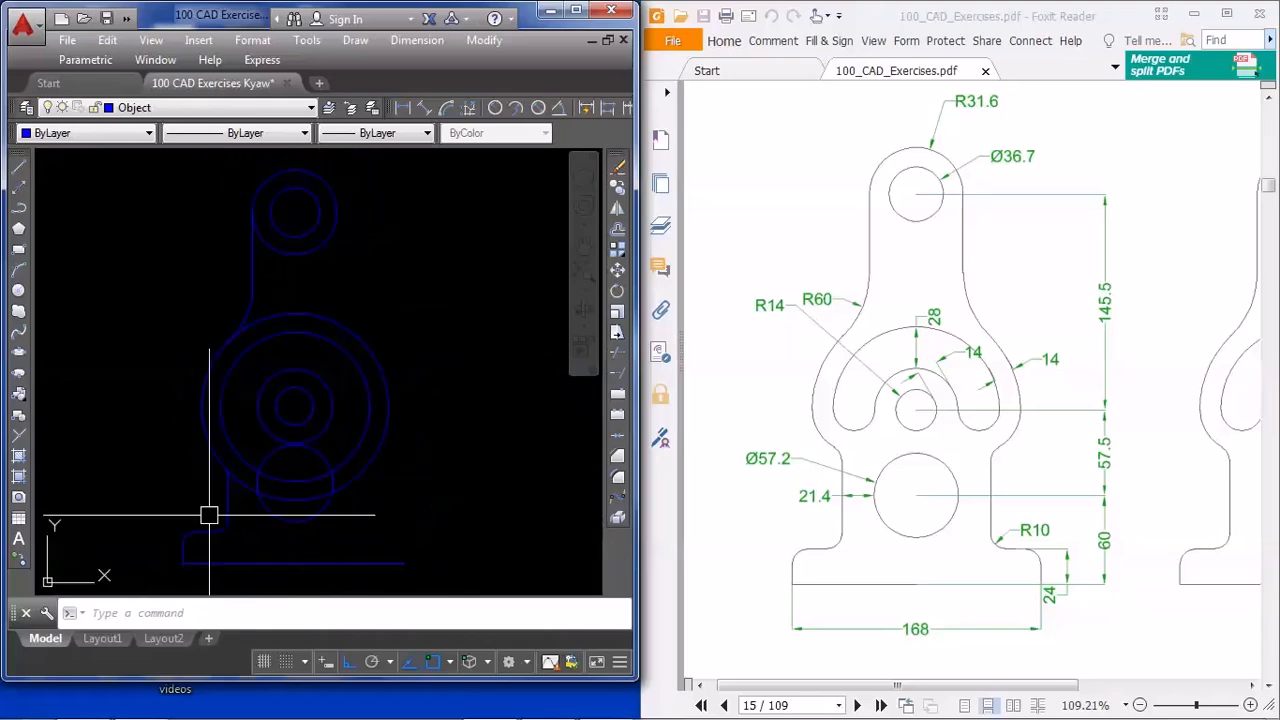
scroll(254, 267, "up", 1)
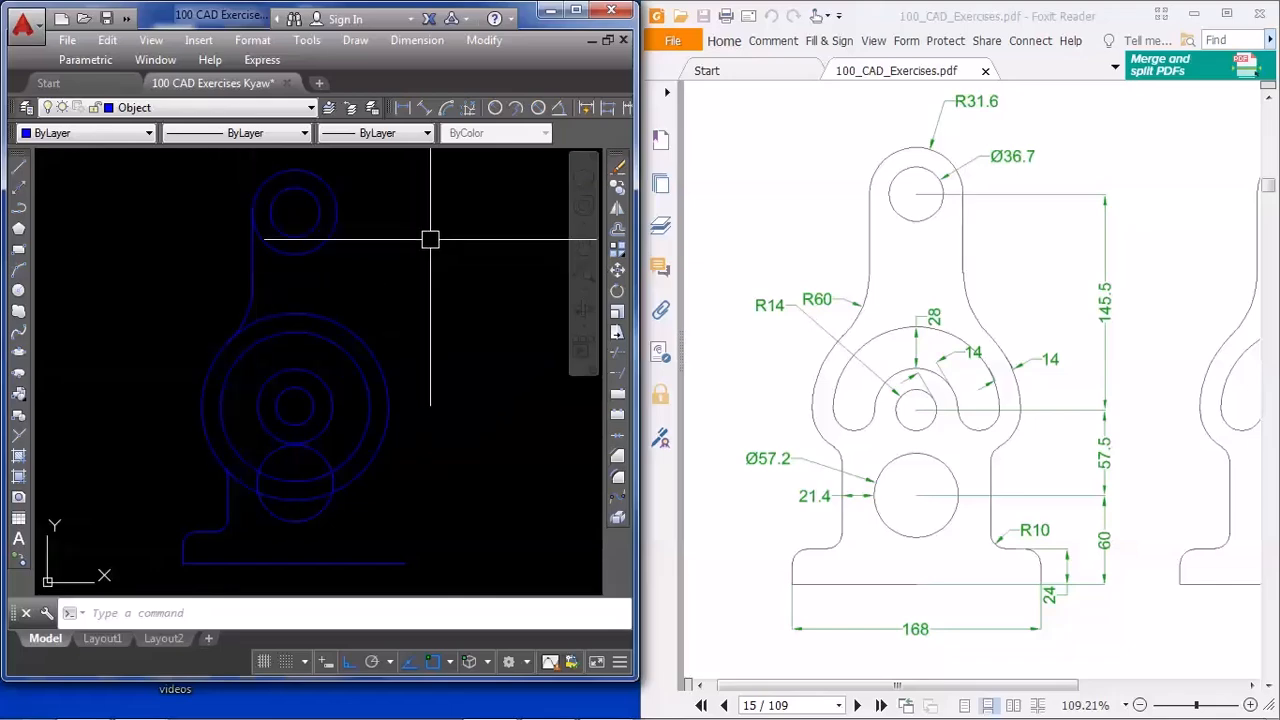
scroll(243, 249, "up", 1)
left_click(270, 240)
scroll(240, 360, "up", 4)
left_click(266, 377)
scroll(186, 383, "down", 5)
middle_click_drag(200, 472, 337, 309)
scroll(288, 510, "up", 6)
left_click(358, 367)
scroll(305, 475, "down", 5)
middle_click_drag(317, 513, 343, 307)
left_click(404, 470)
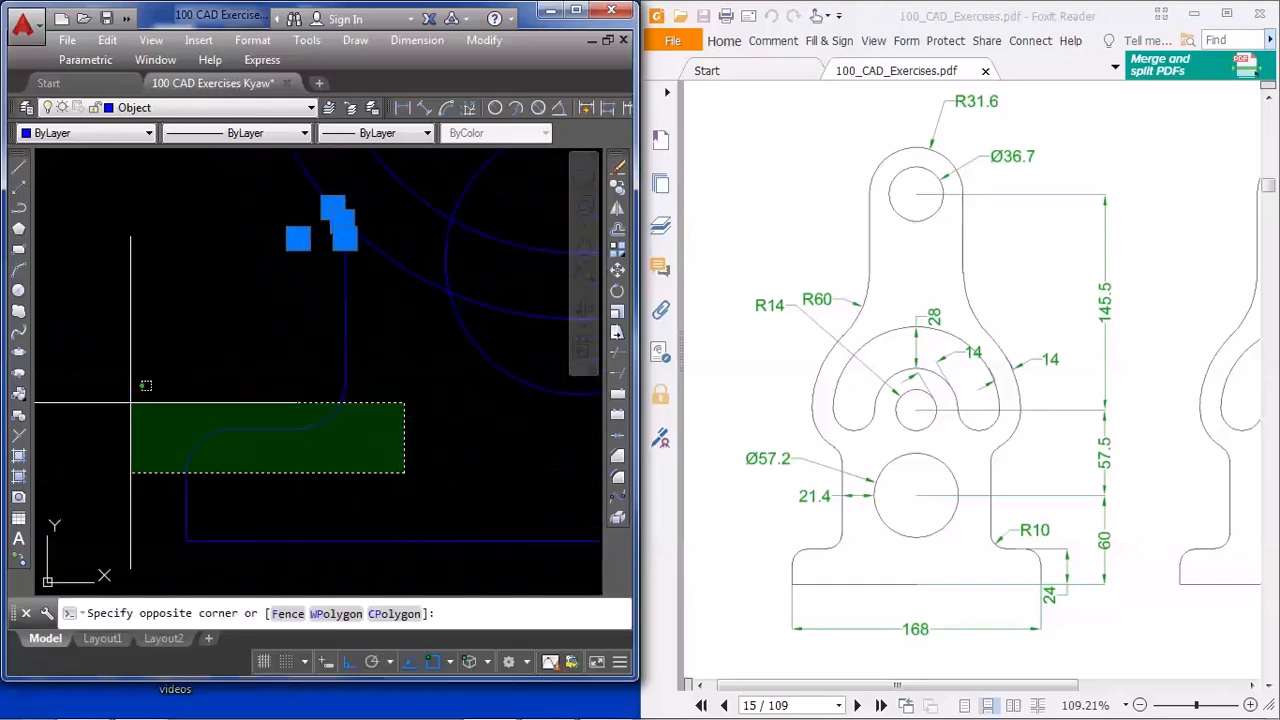
left_click(103, 349)
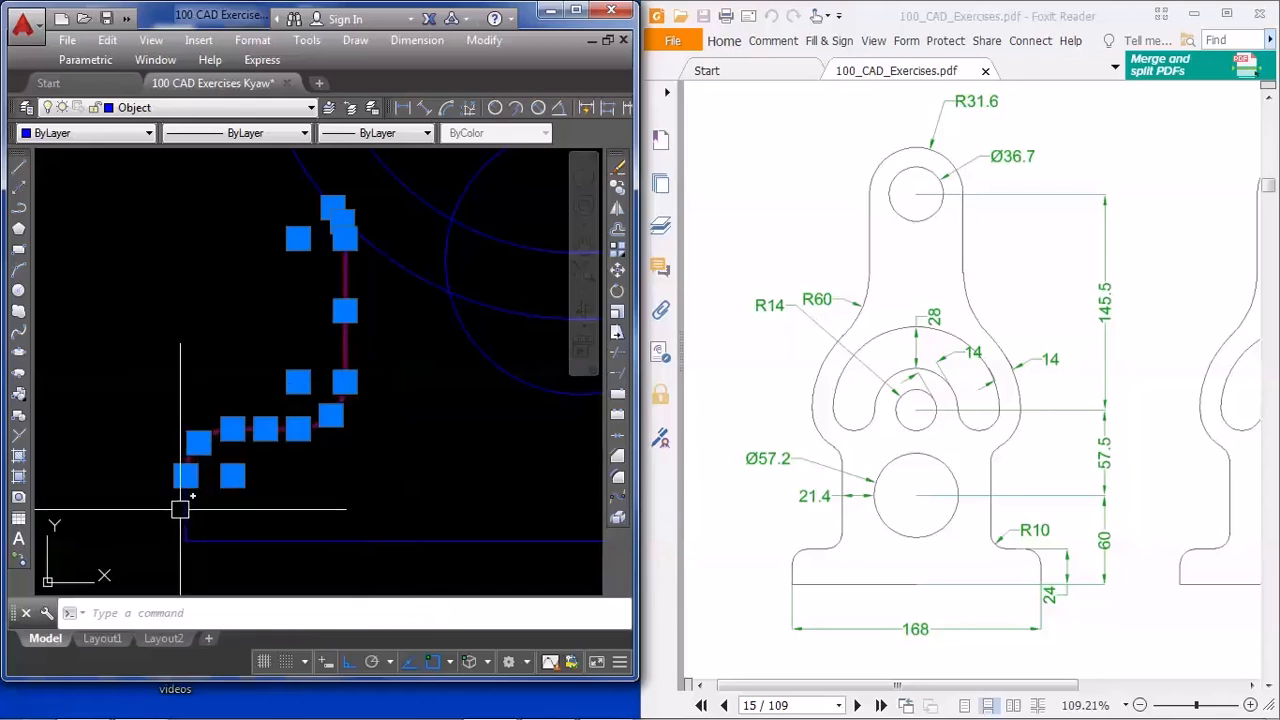
scroll(251, 309, "down", 5)
middle_click_drag(442, 328, 437, 379)
type("mi")
key("Return")
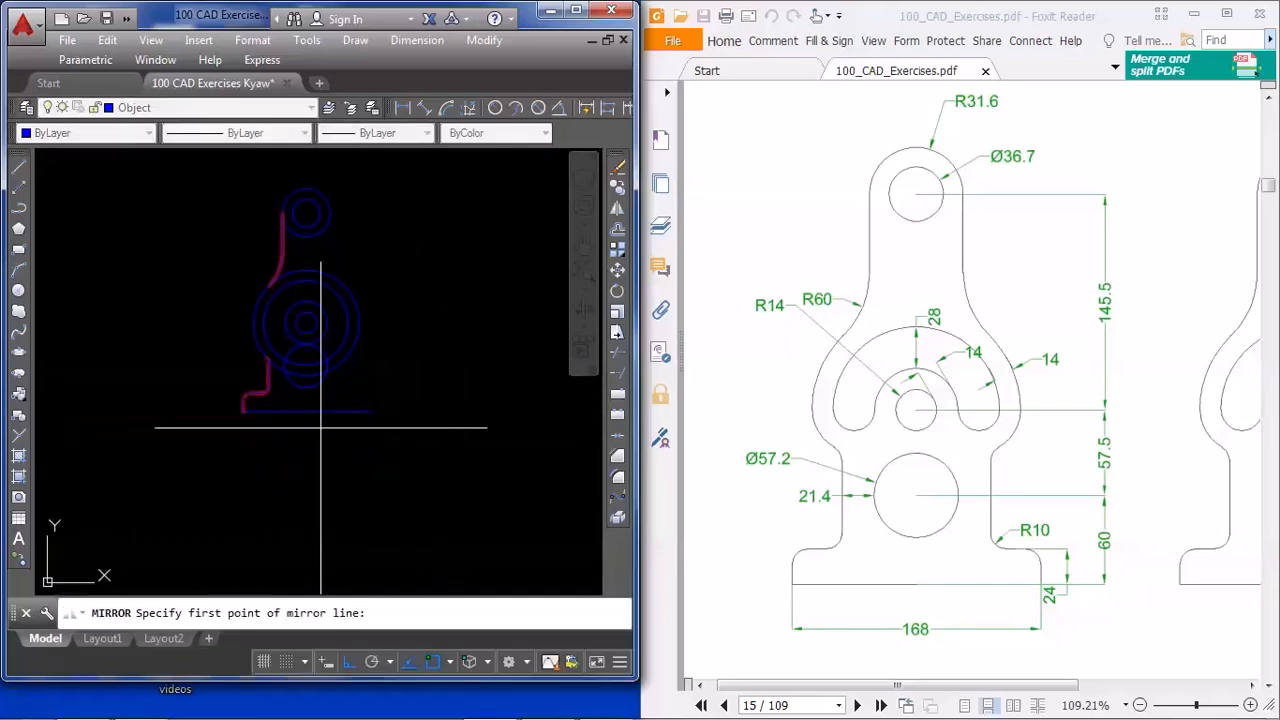
left_click(306, 411)
left_click(293, 518)
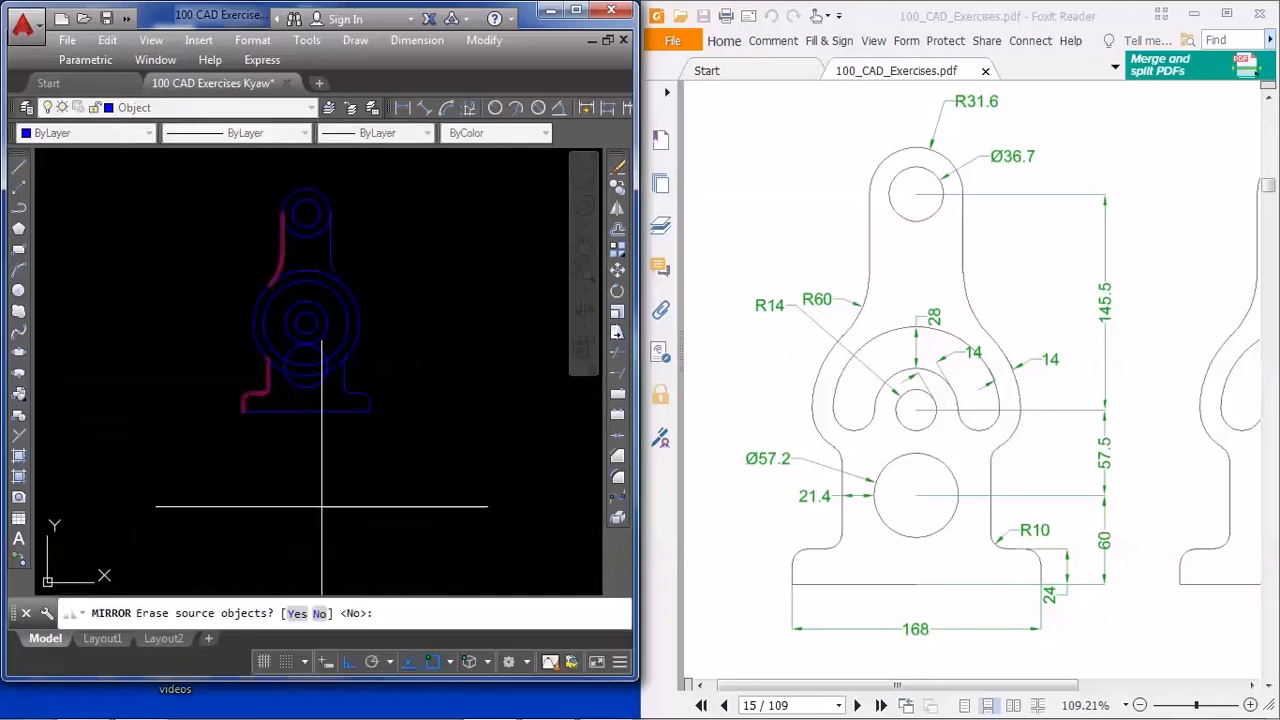
key("Return")
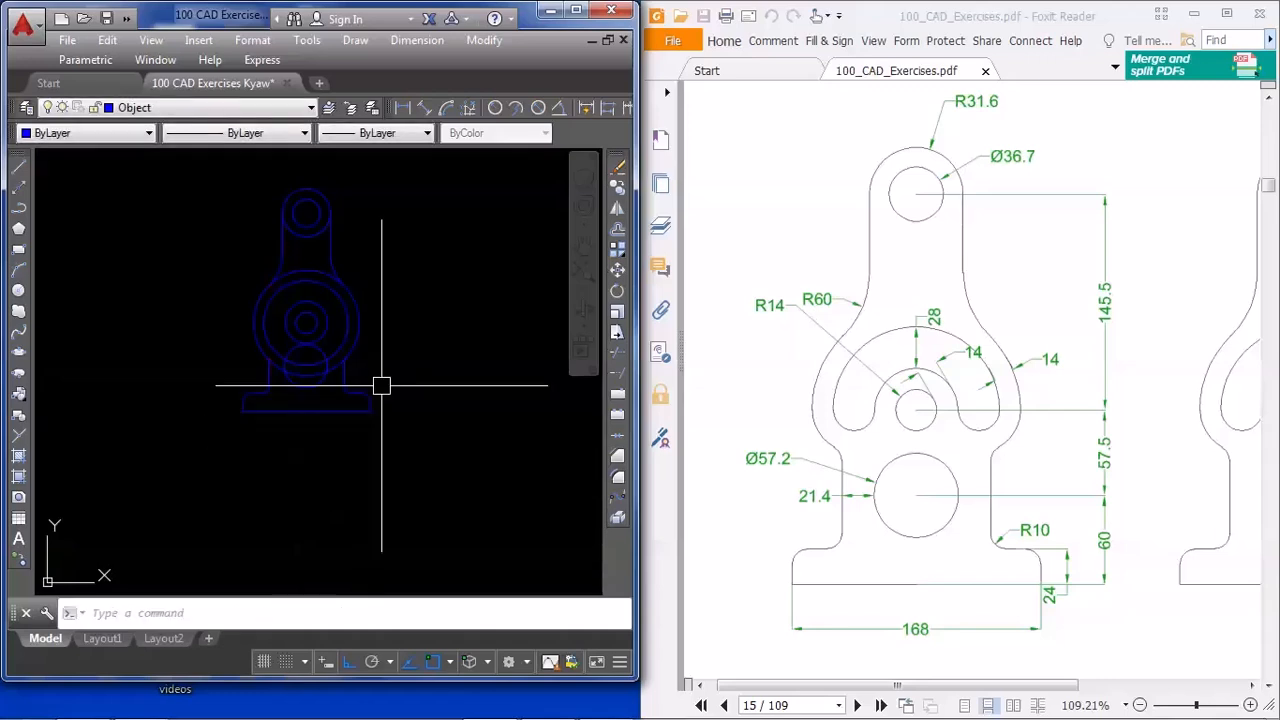
Trim away the upper and lower portions of the large outer circle, using the four fillet arcs that meet it as cutting edges
scroll(368, 343, "up", 1)
mouse_move(365, 346)
middle_mouse_down()
mouse_move(386, 380)
mouse_move(380, 400)
middle_mouse_up()
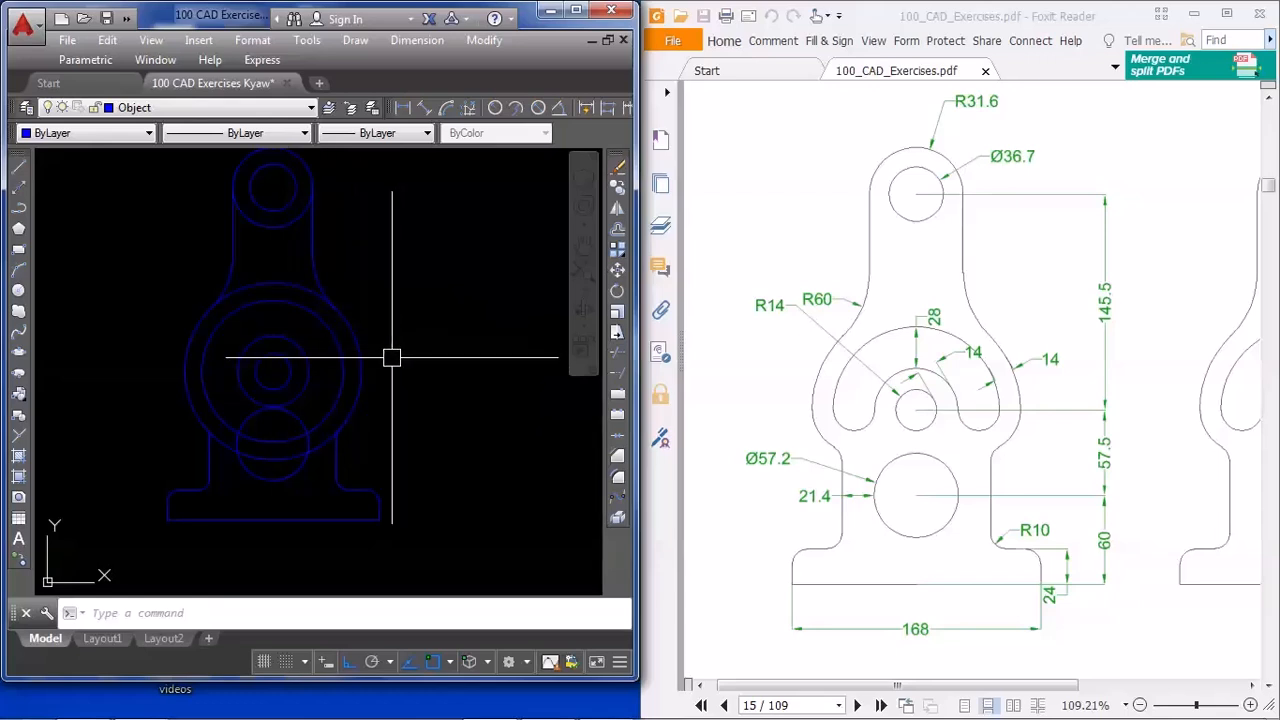
key("Return")
scroll(360, 305, "up", 3)
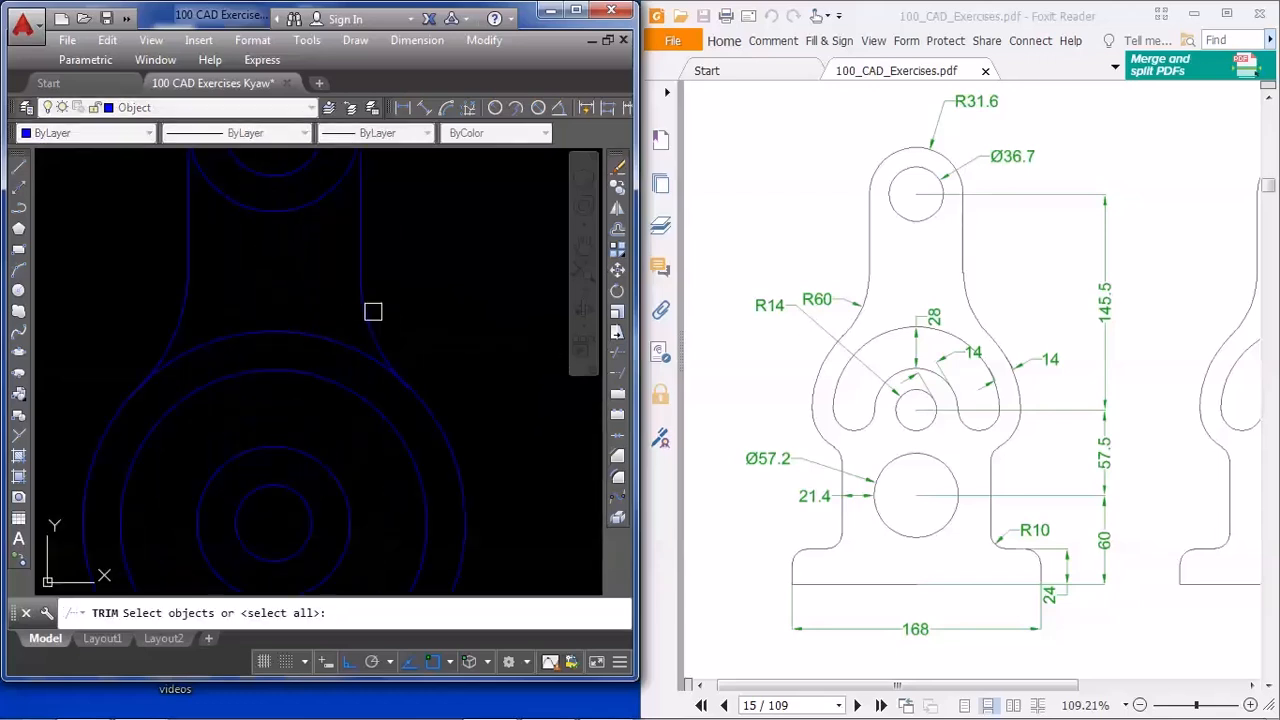
scroll(370, 322, "down", 2)
middle_click_drag(434, 424, 431, 362)
scroll(402, 446, "up", 5)
scroll(371, 490, "up", 2)
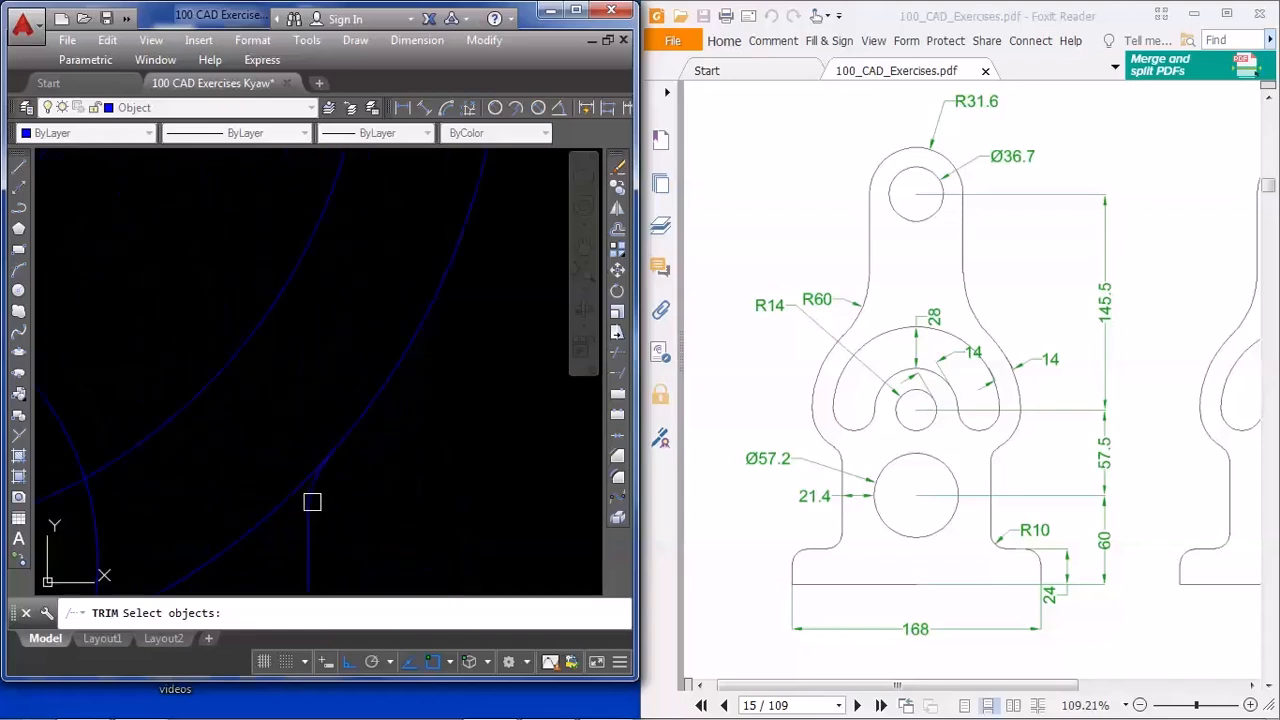
scroll(409, 461, "down", 2)
scroll(214, 514, "down", 3)
scroll(240, 471, "up", 4)
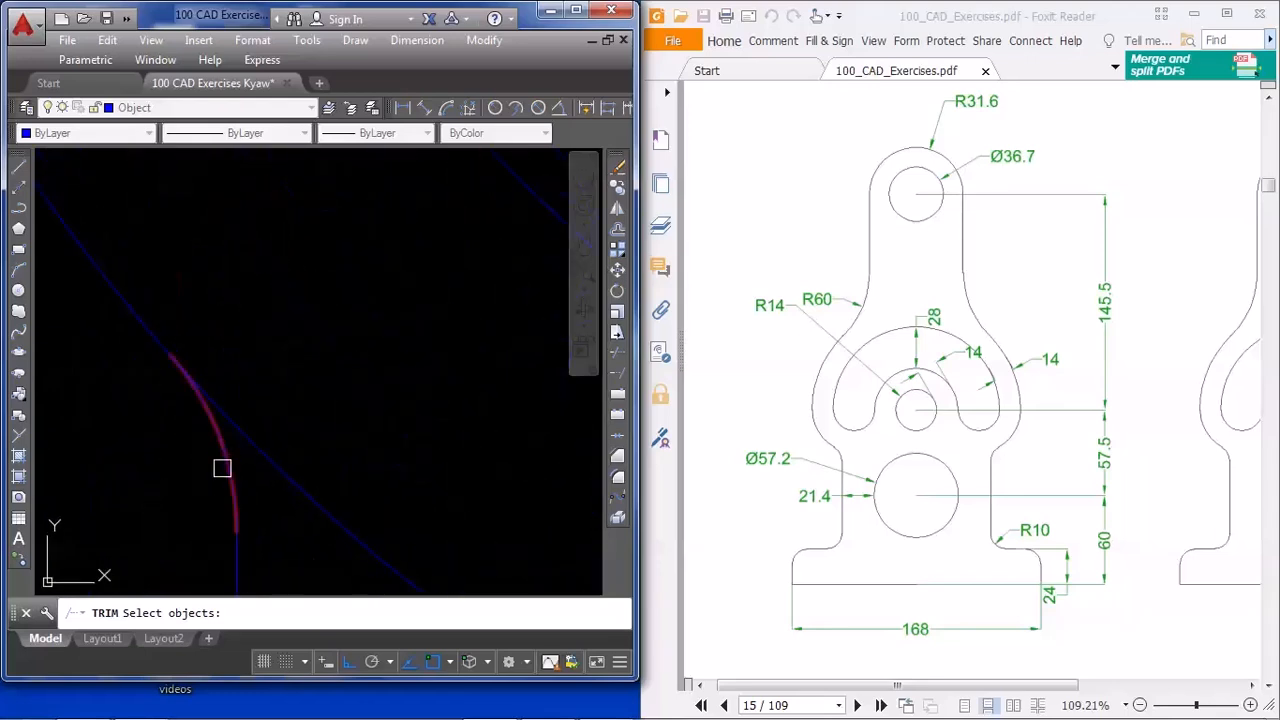
scroll(293, 431, "down", 5)
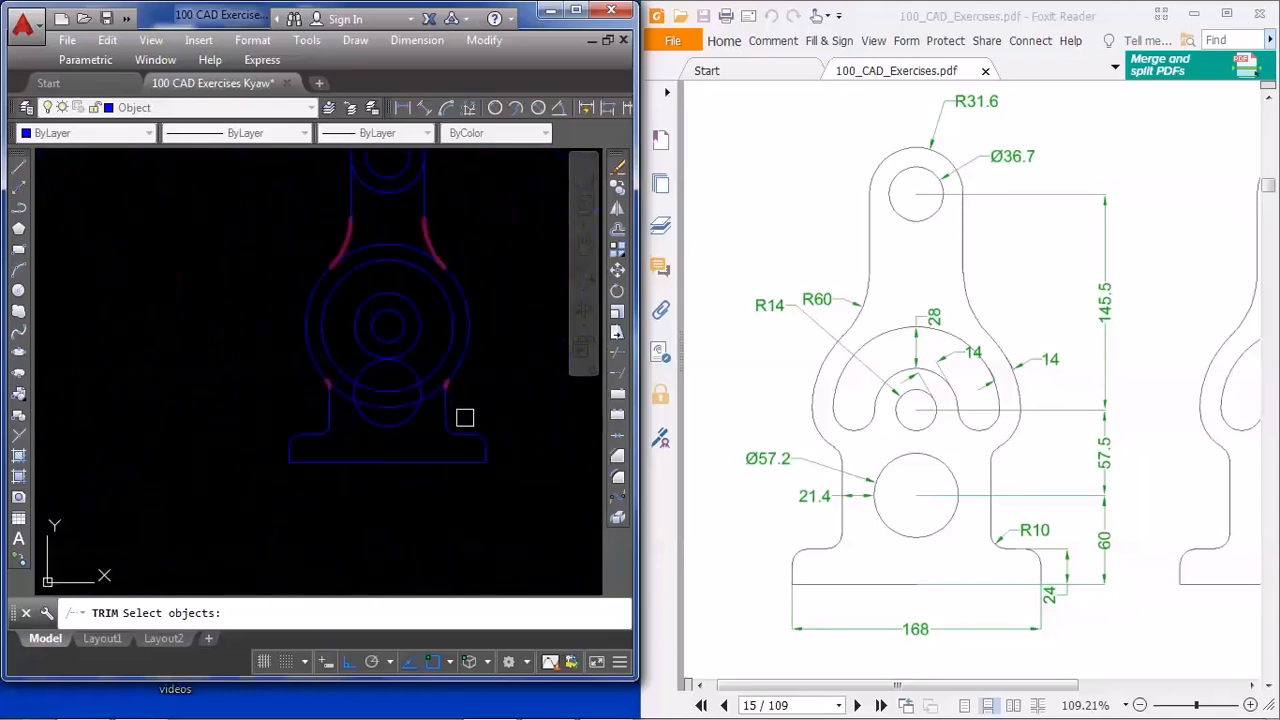
key("Return")
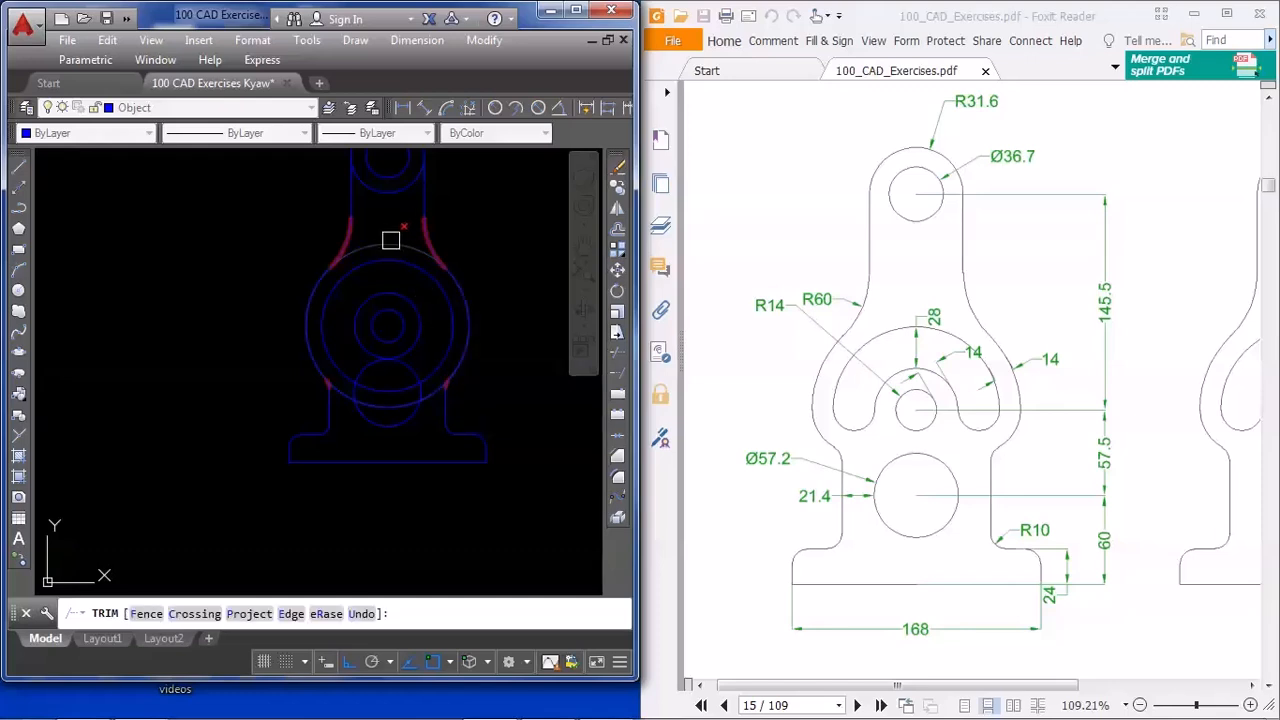
scroll(357, 372, "up", 3)
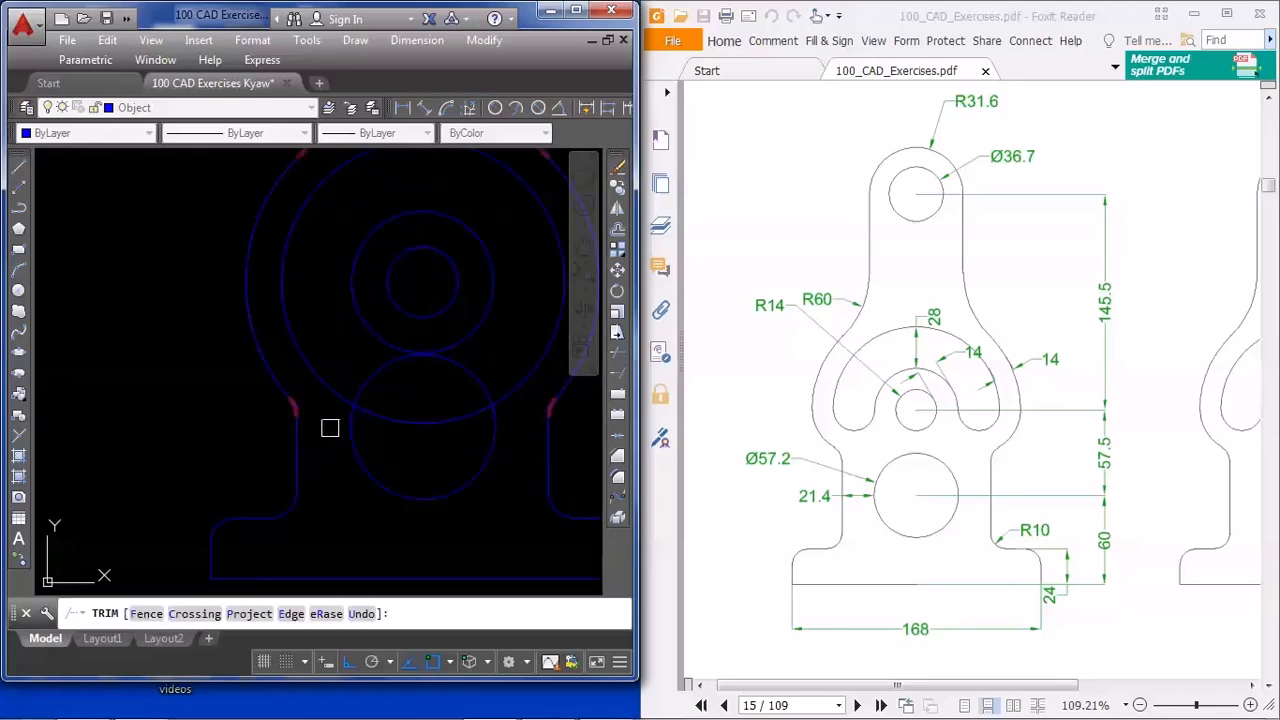
key("Escape")
scroll(357, 400, "down", 4)
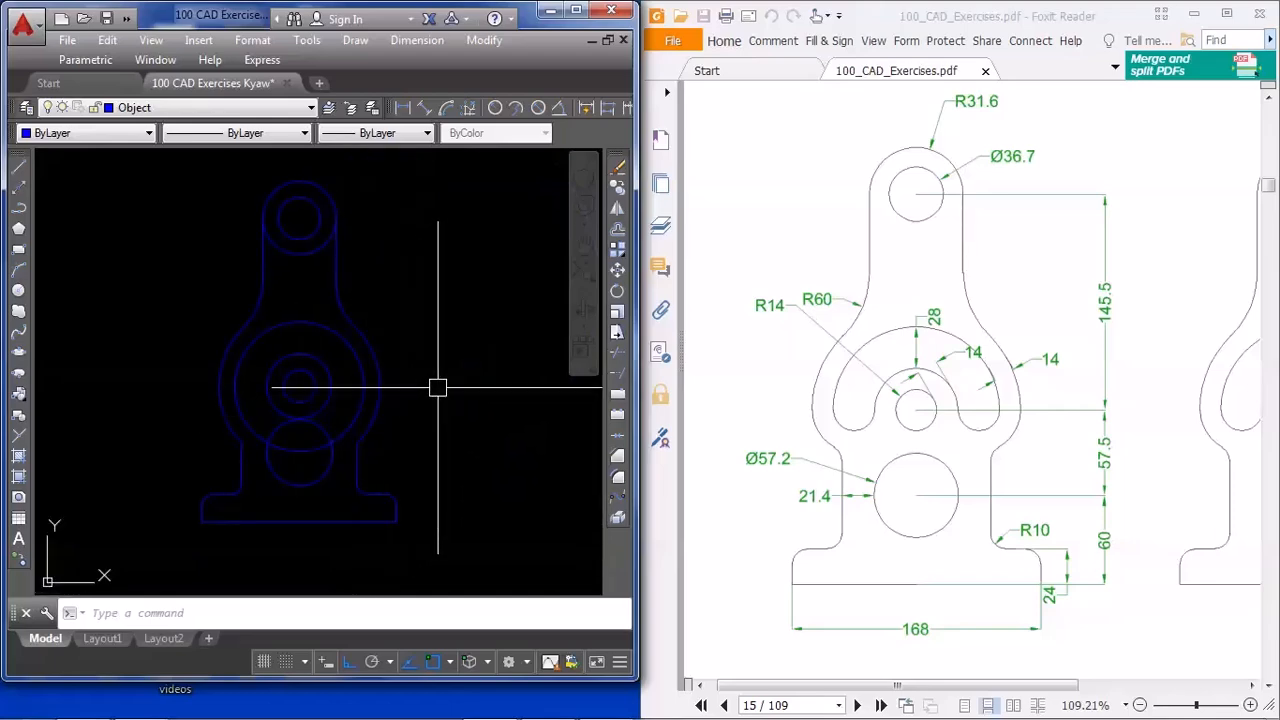
Draw a circle centred midway between the right quadrants of the two slot circles, with its radius reaching the inner circle's quadrant
scroll(357, 417, "up", 2)
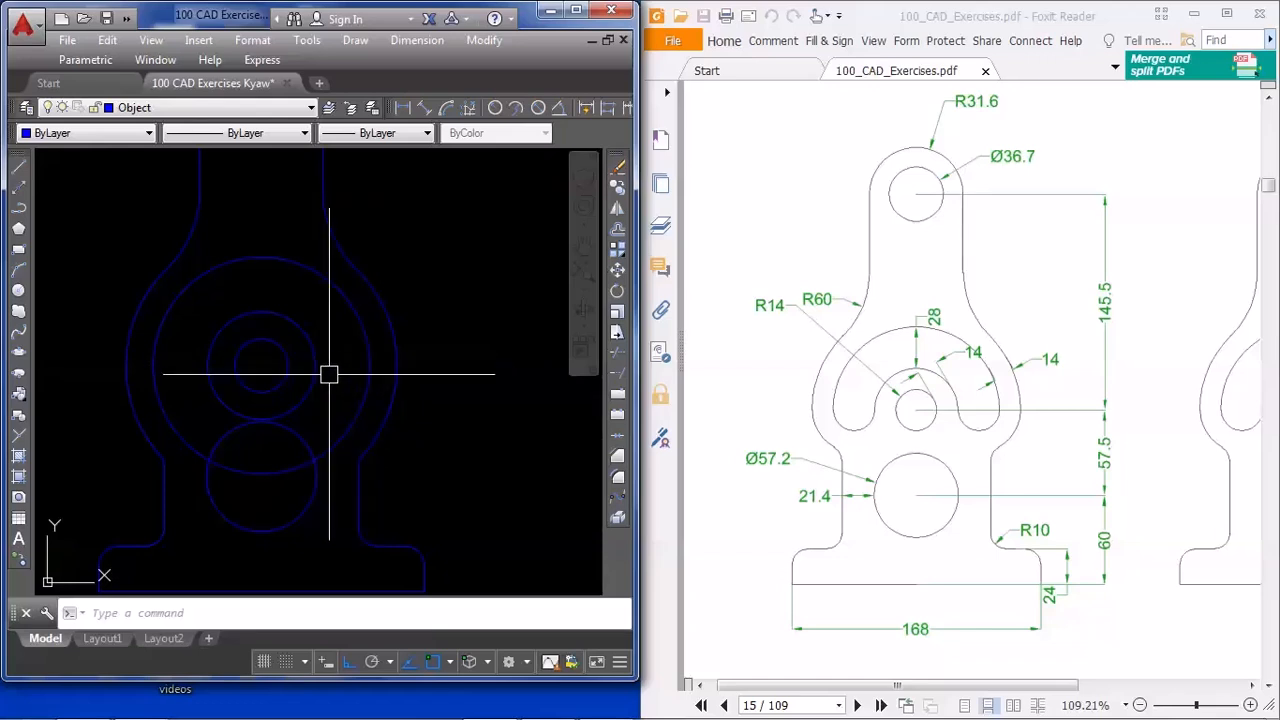
key("Return")
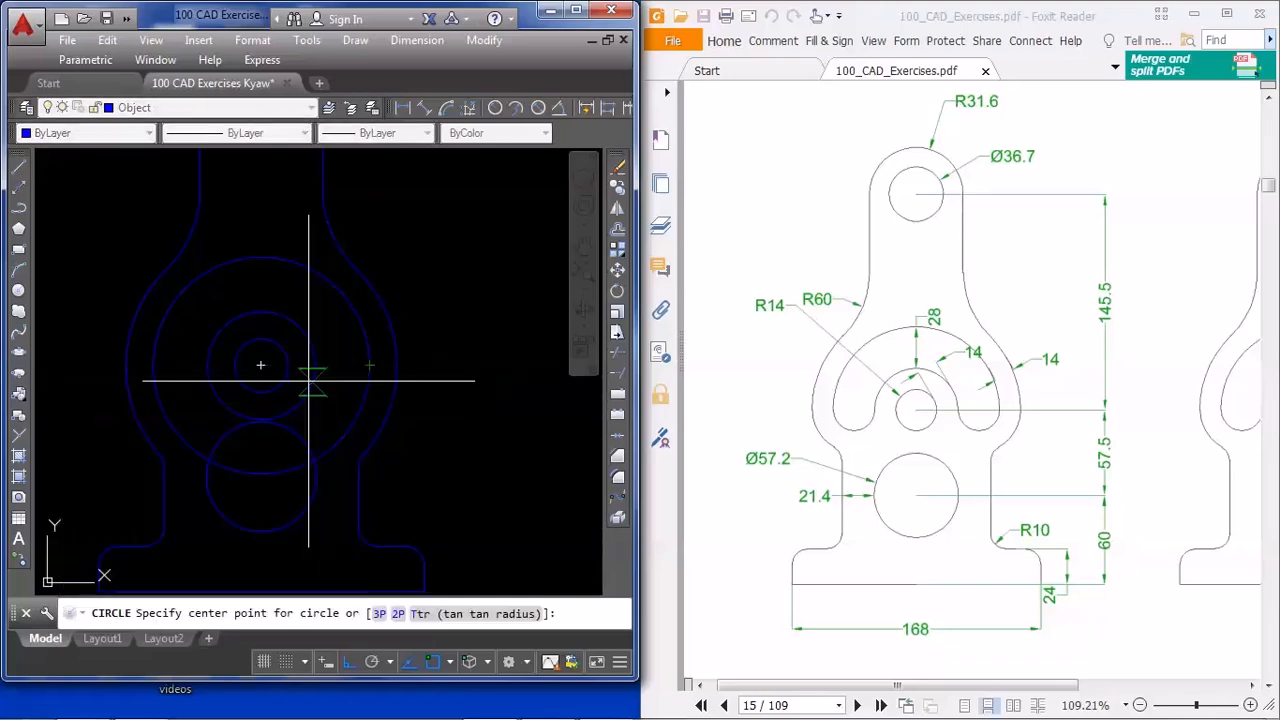
right_click(277, 231, "shift")
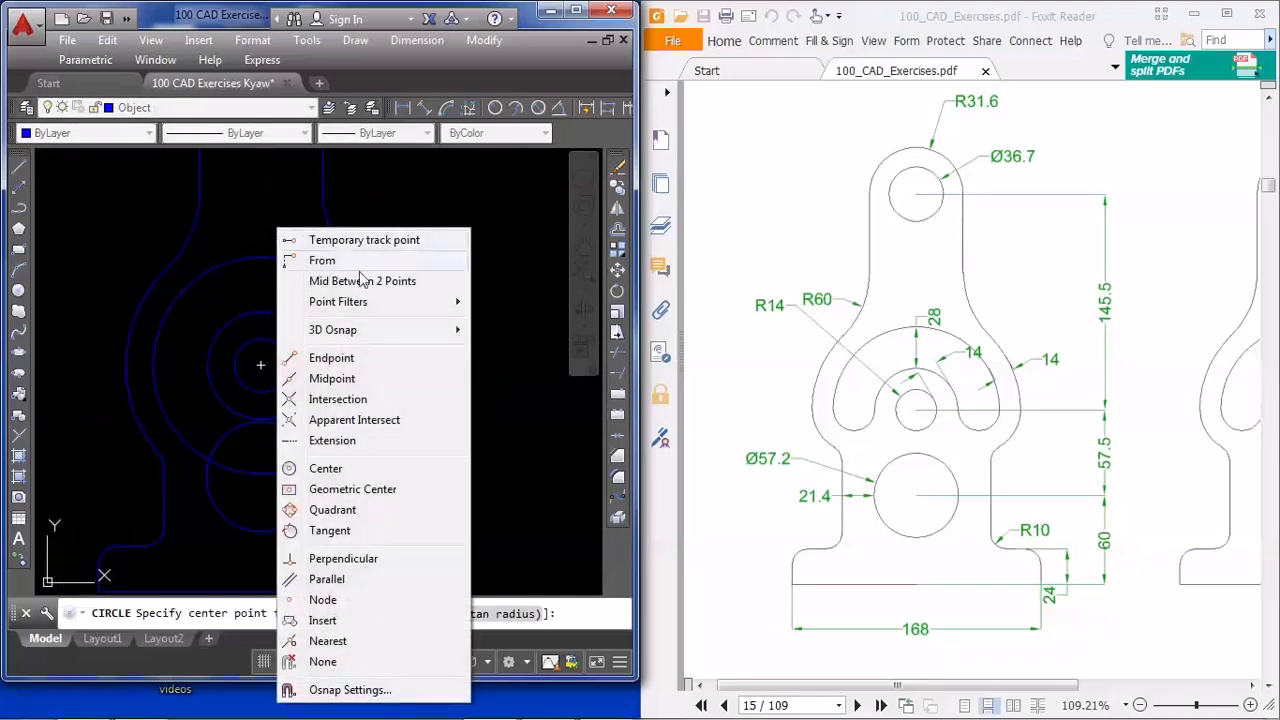
left_click(365, 282)
left_click(315, 365)
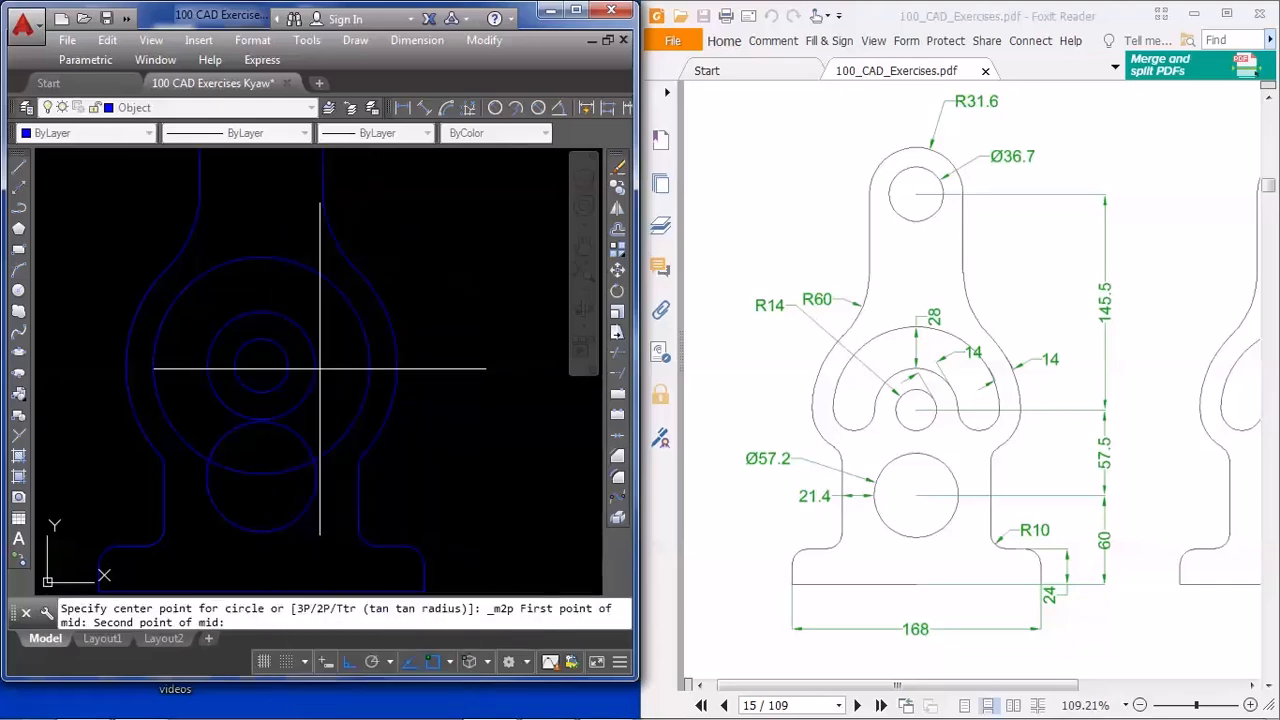
left_click(369, 365)
scroll(329, 383, "up", 3)
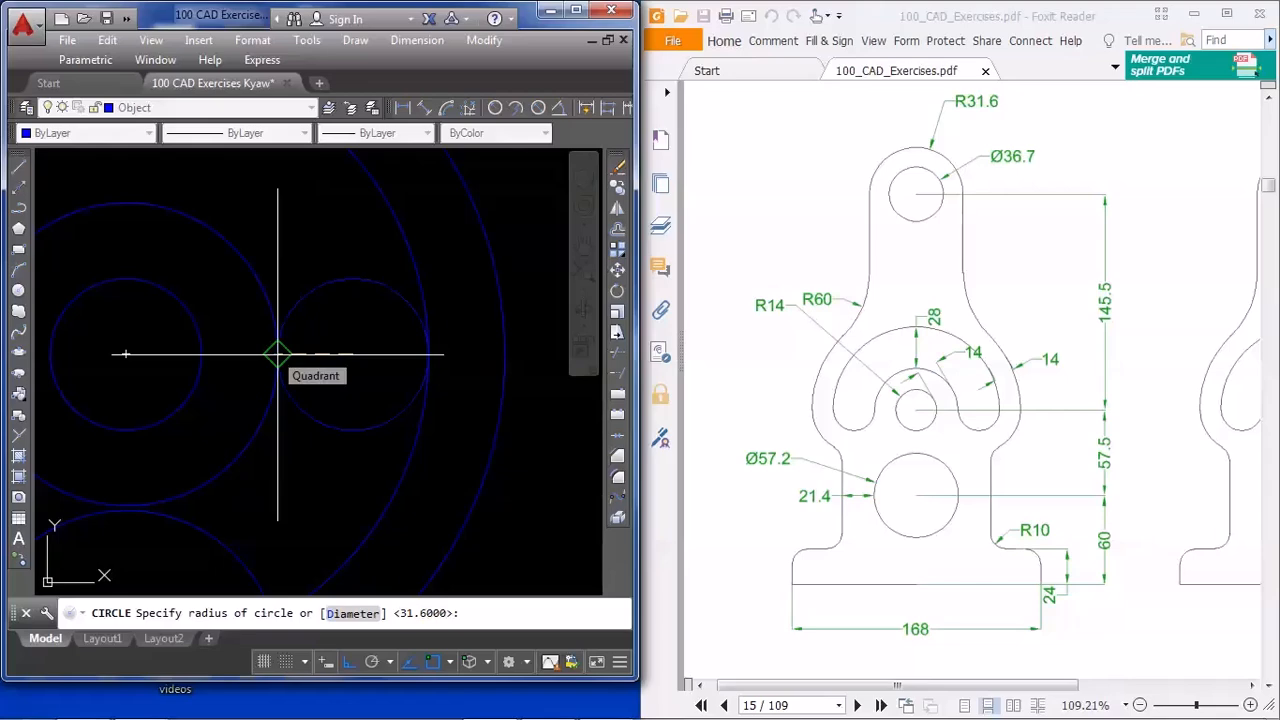
left_click(278, 353)
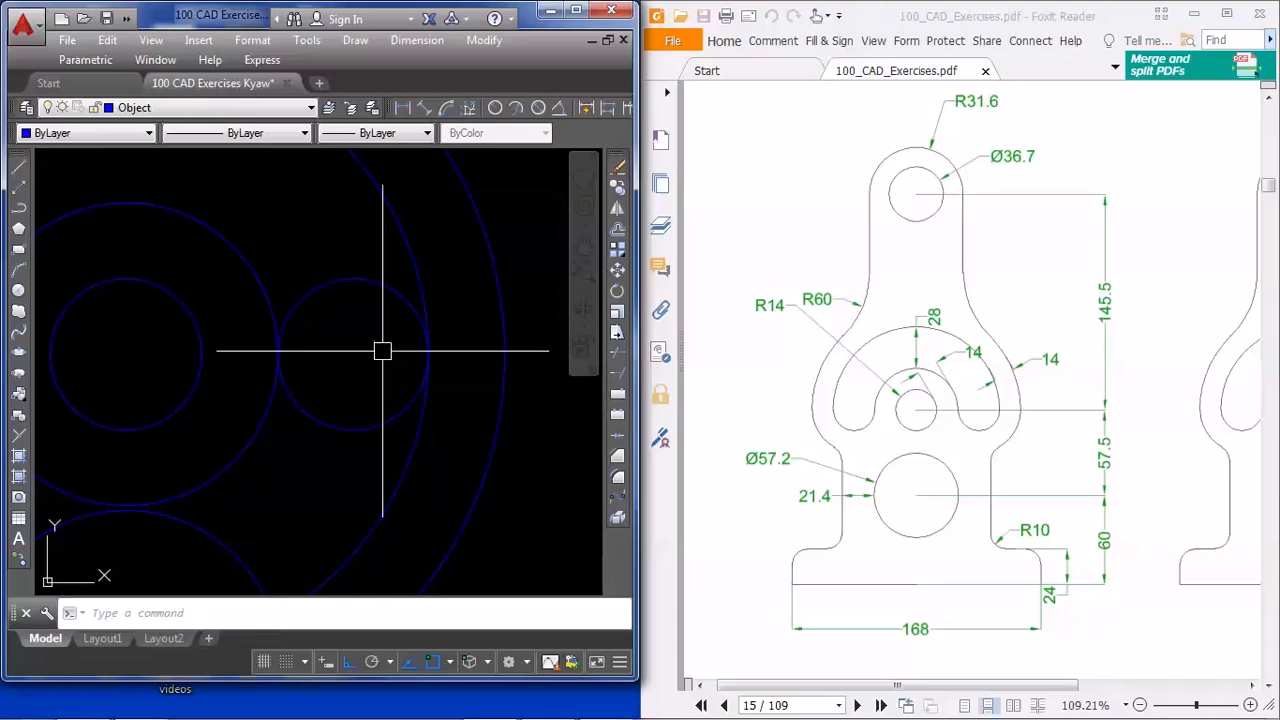
Trim away the upper half of the small circle between the two slot circles, leaving its lower arc as the slot end
scroll(394, 414, "down", 3)
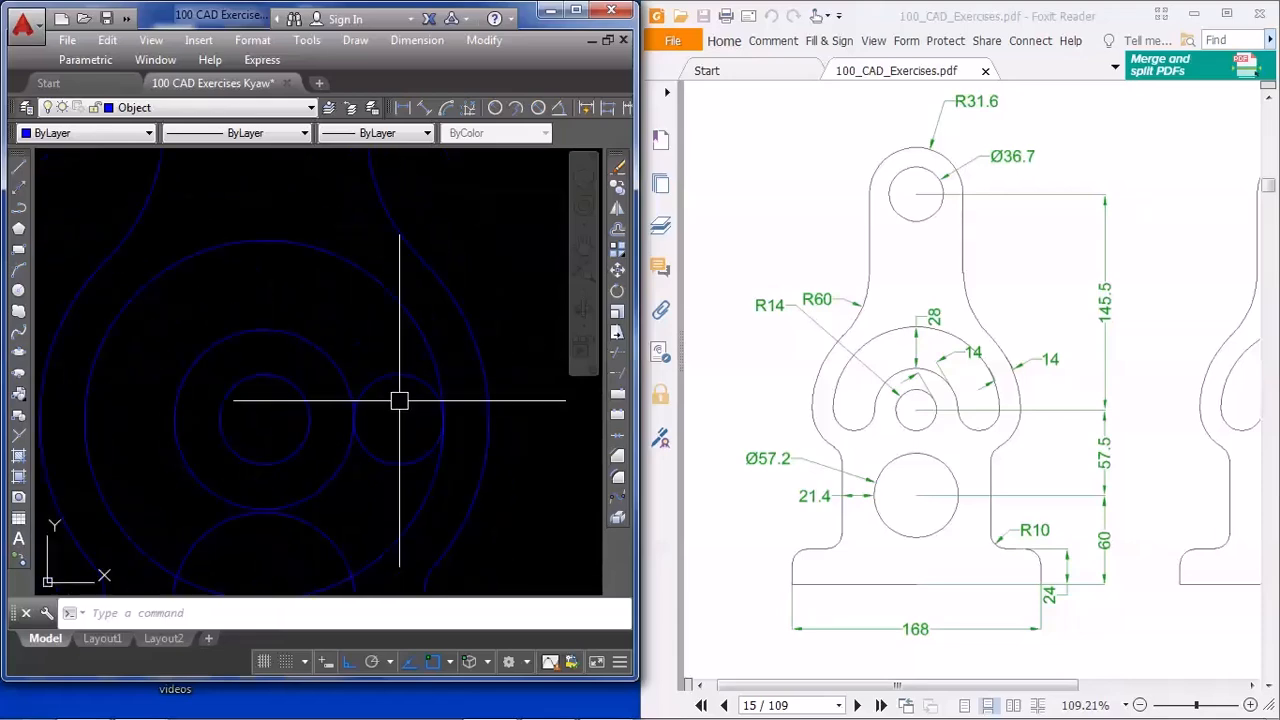
type("tr")
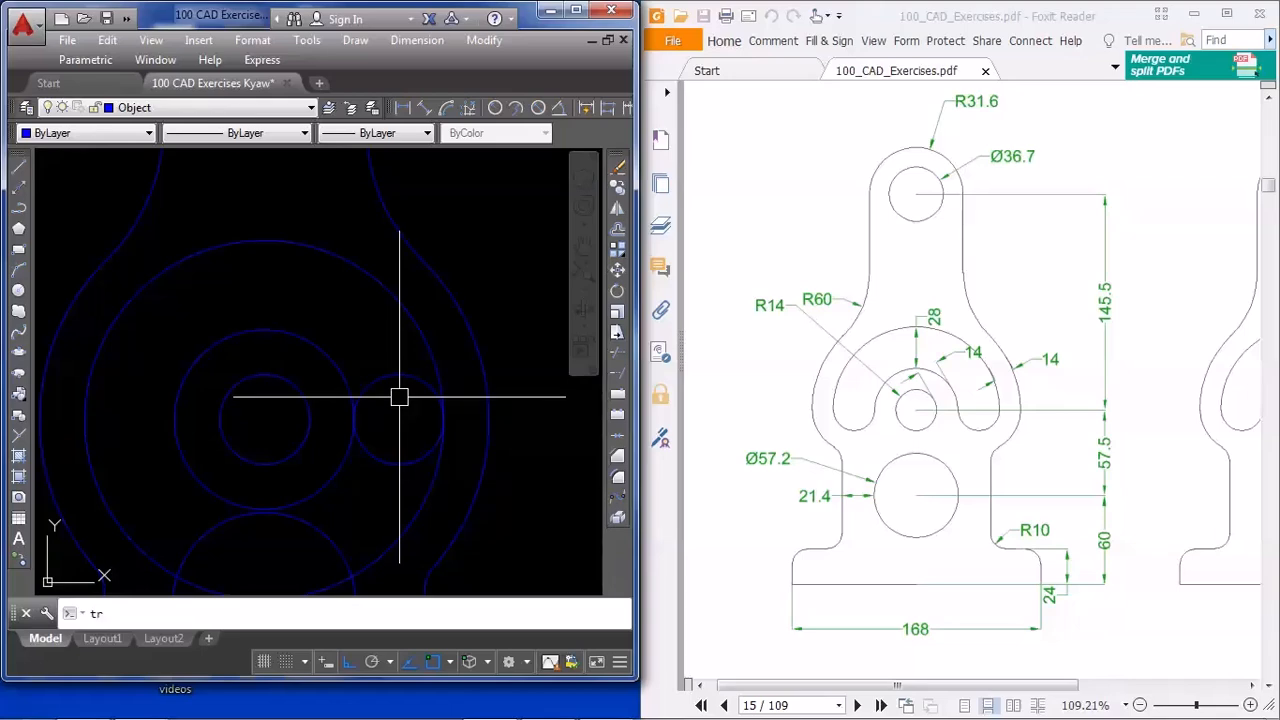
key("Return")
key("Return")
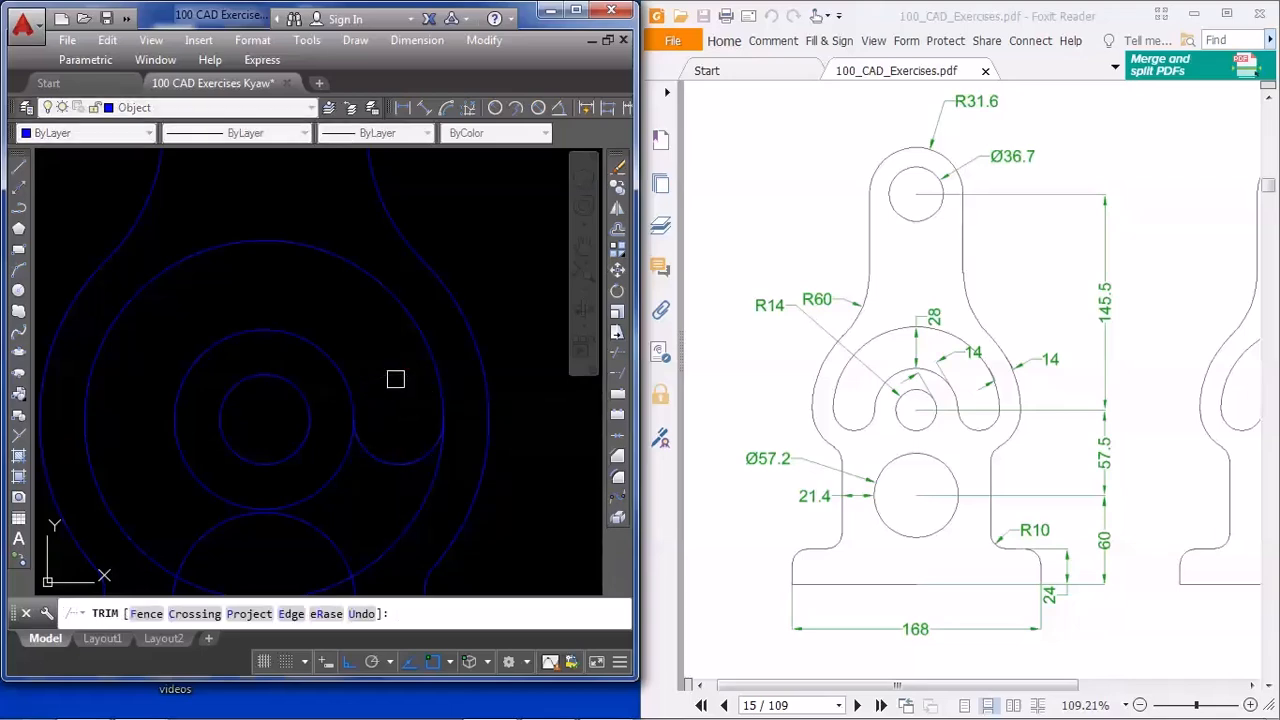
key("Return")
Mirror the slot's end arc about the vertical axis through the centre of the concentric circles, keeping the source arc
left_click(386, 455)
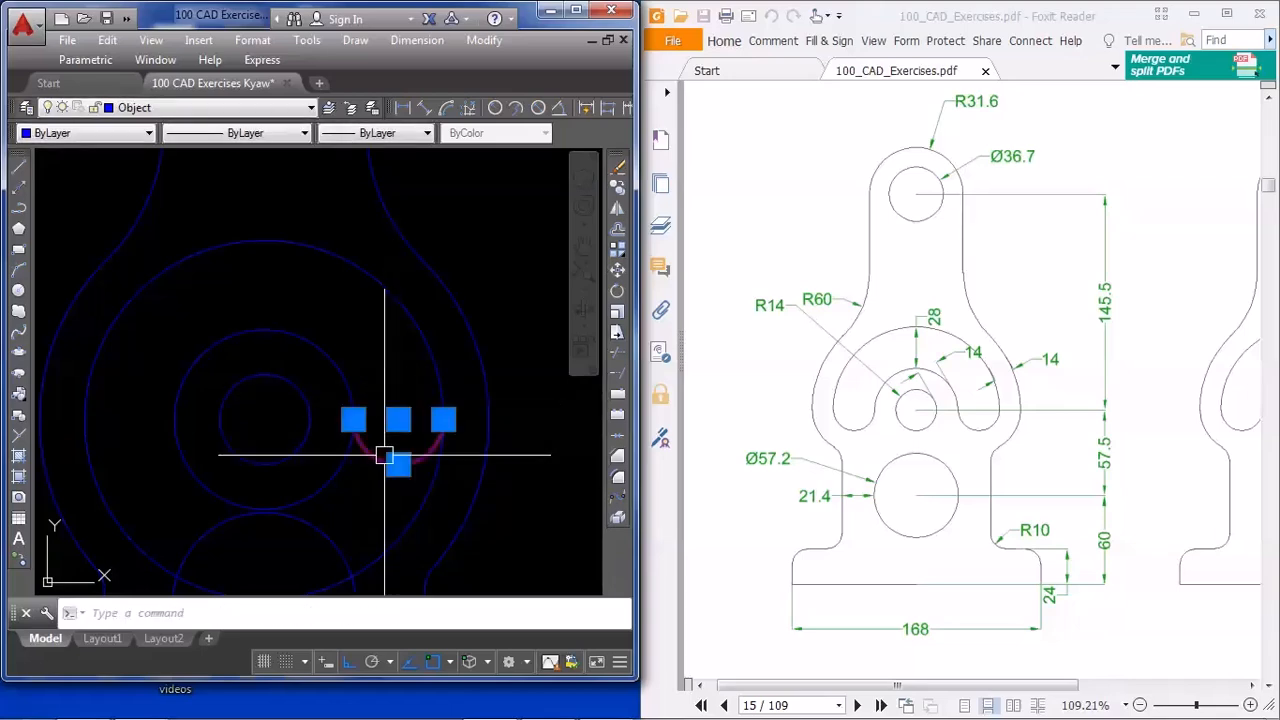
type("mi")
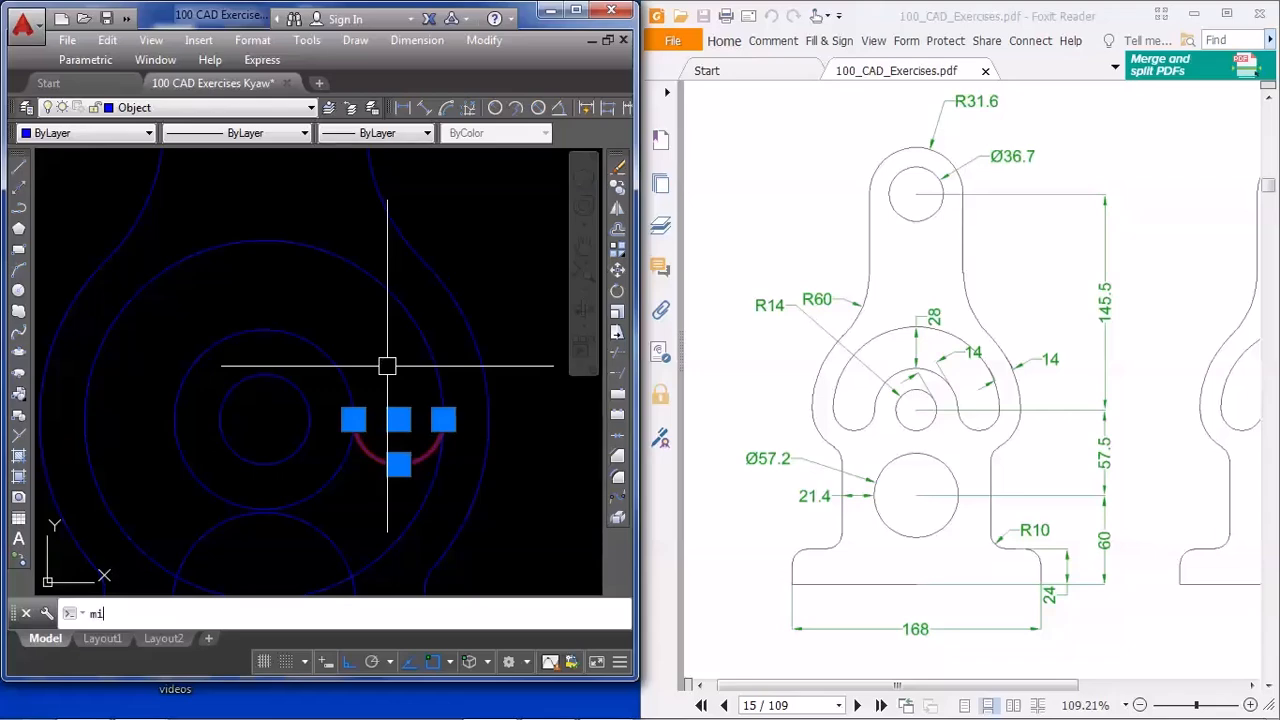
key("Return")
left_click(265, 420)
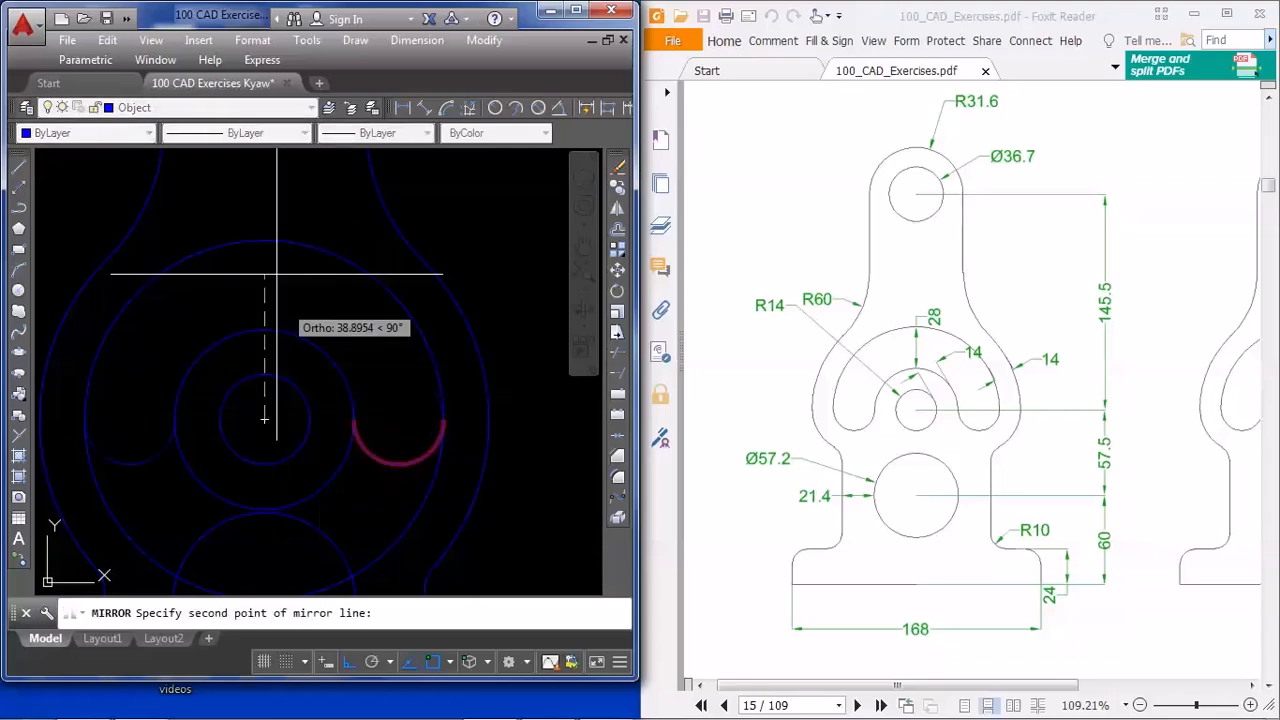
left_click(271, 201)
key("Return")
Trim away the lower portions of the two slot circles, using the two slot end arcs as cutting edges
scroll(297, 246, "down", 4)
type("ts o")
type("r")
key("Return")
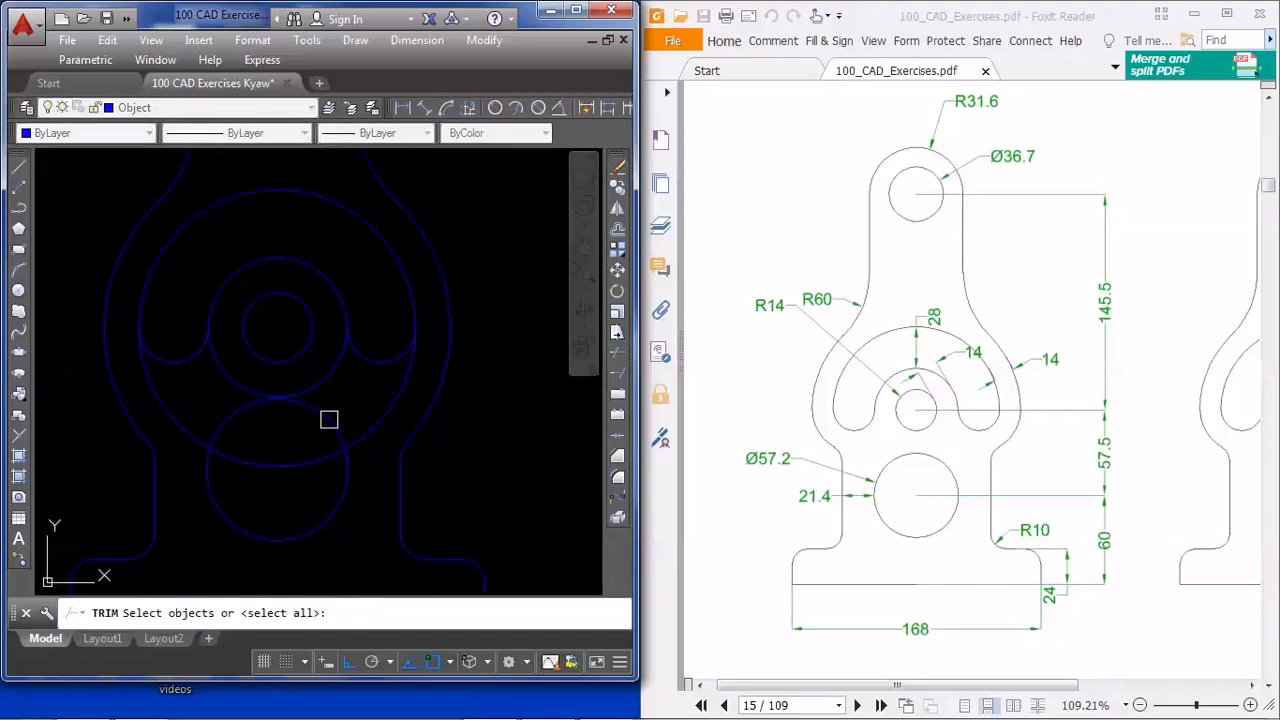
left_click(376, 362)
left_click(187, 358)
key("Return")
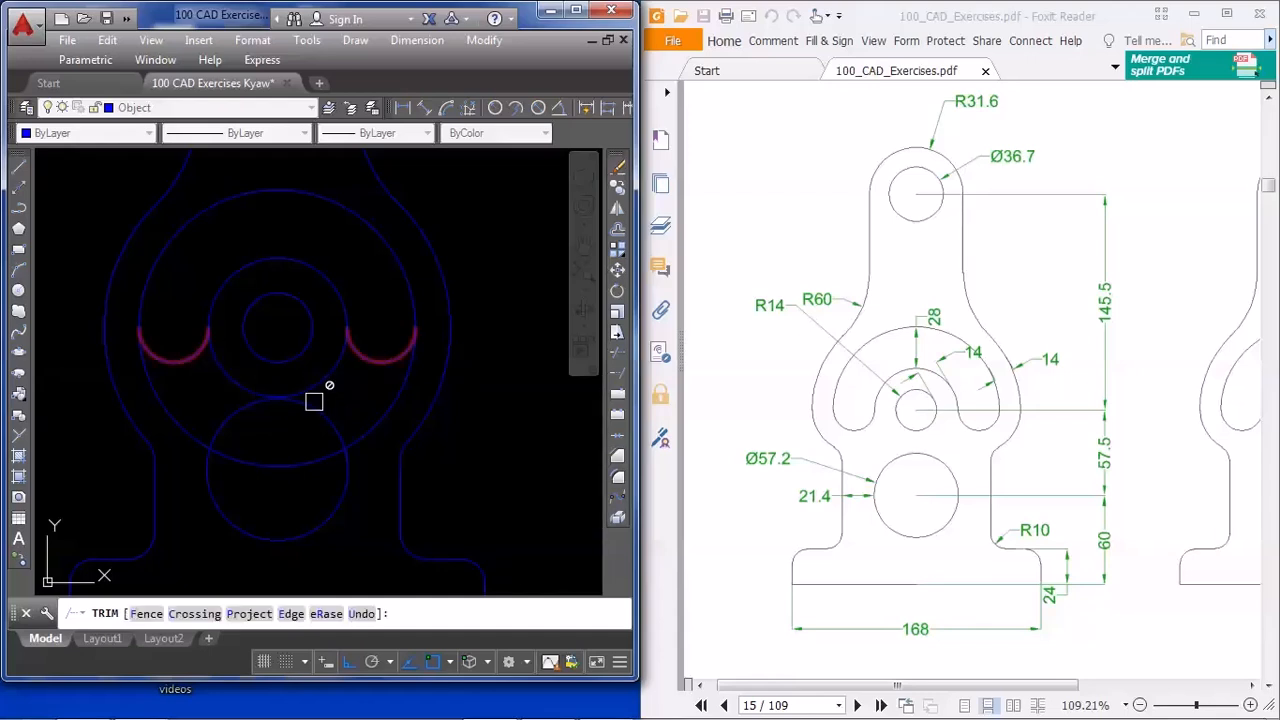
left_click(371, 423)
left_click(322, 380)
key("Return")
Compare the bracket with the PDF's undimensioned view and trim away the lower part of the top outer circle between the neck lines
scroll(354, 377, "down", 5)
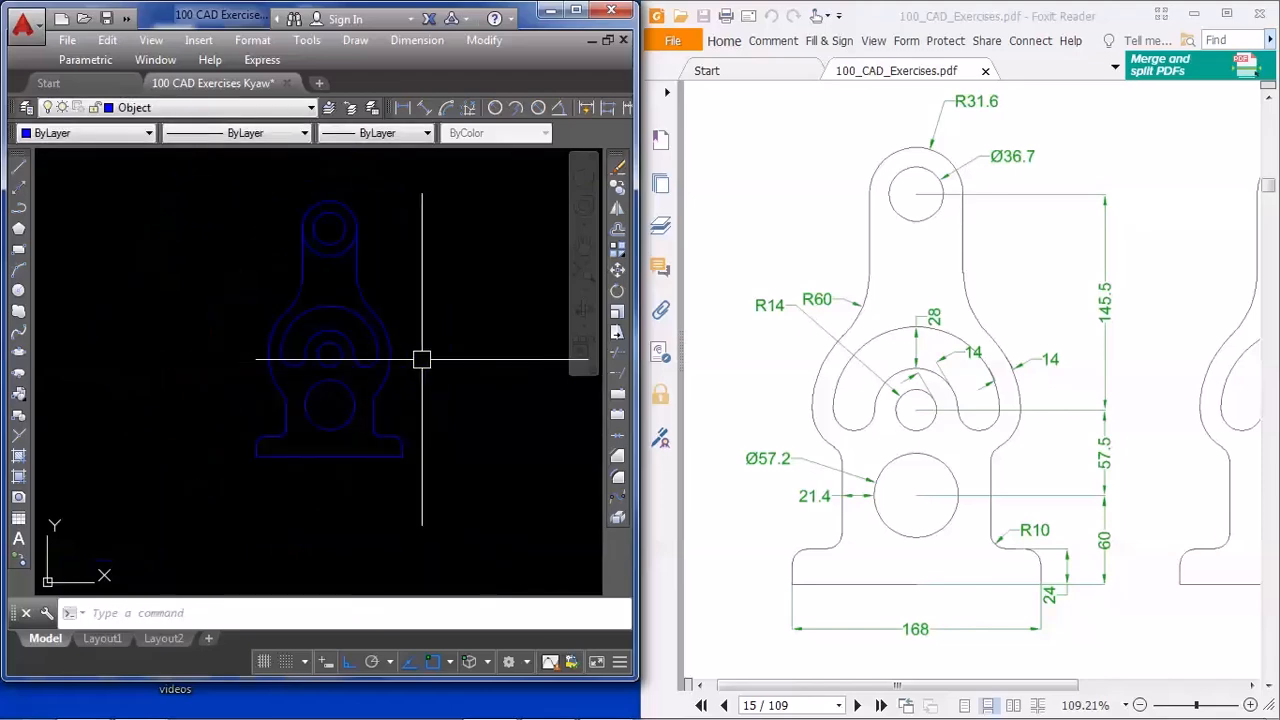
mouse_move(1080, 453)
left_mouse_down()
mouse_move(876, 437)
mouse_move(819, 416)
left_mouse_up()
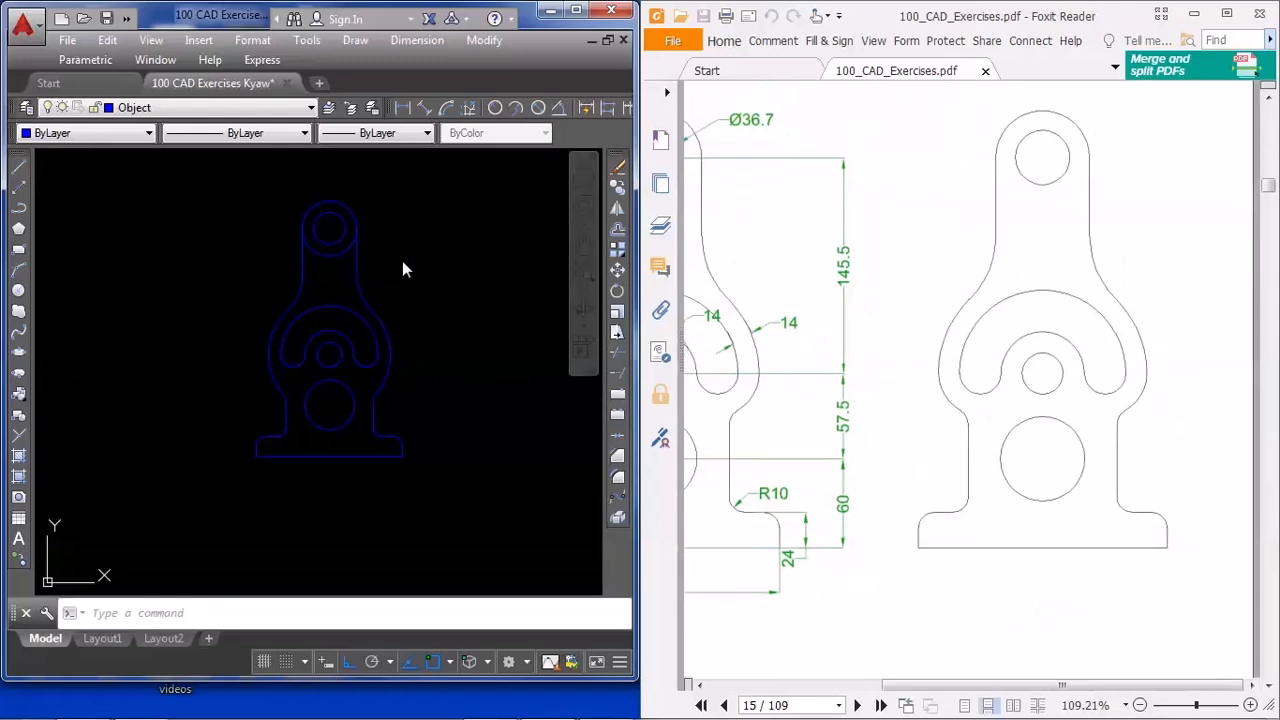
scroll(400, 314, "up", 3)
type("tr")
key("Return")
left_click(302, 295)
key("Return")
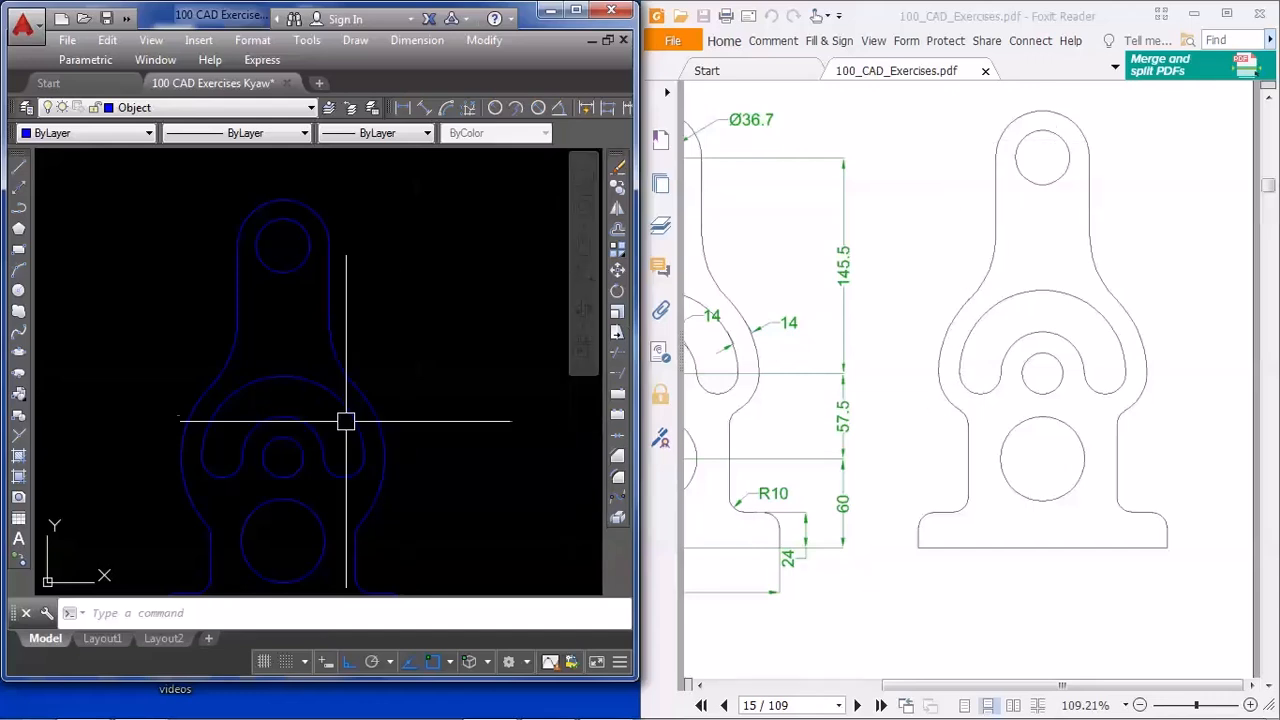
middle_click_drag(436, 471, 437, 423)
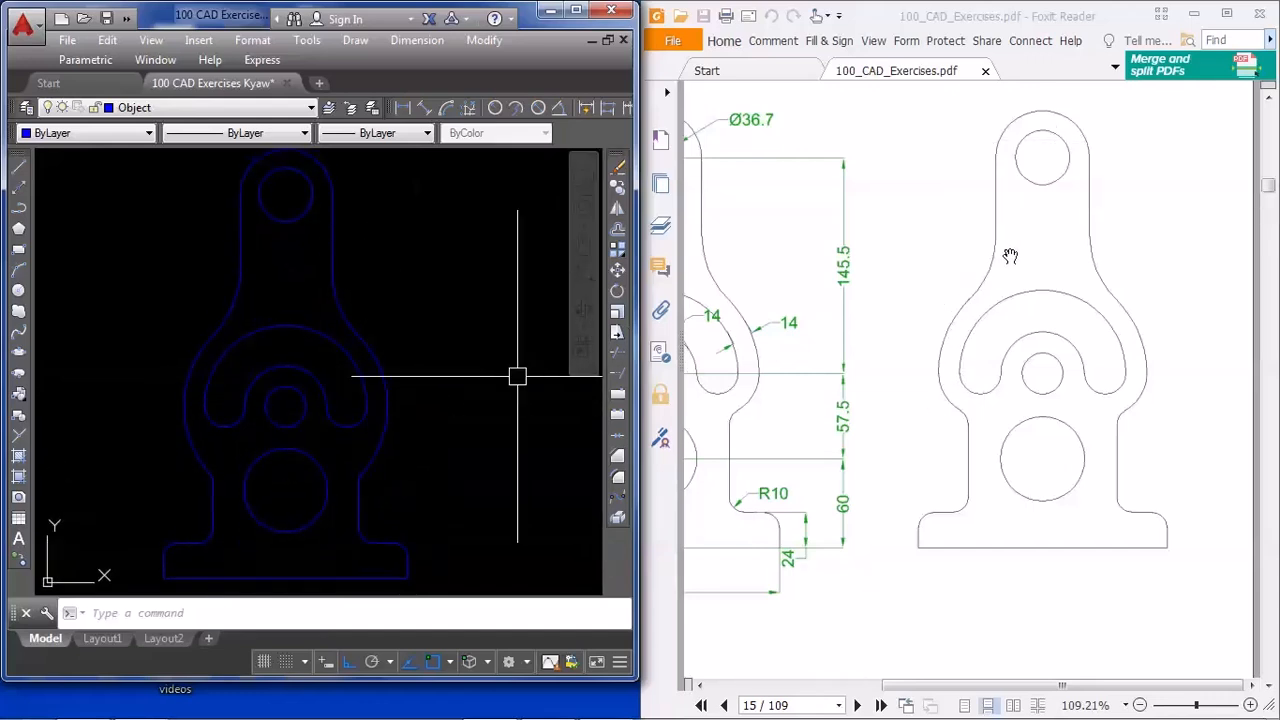